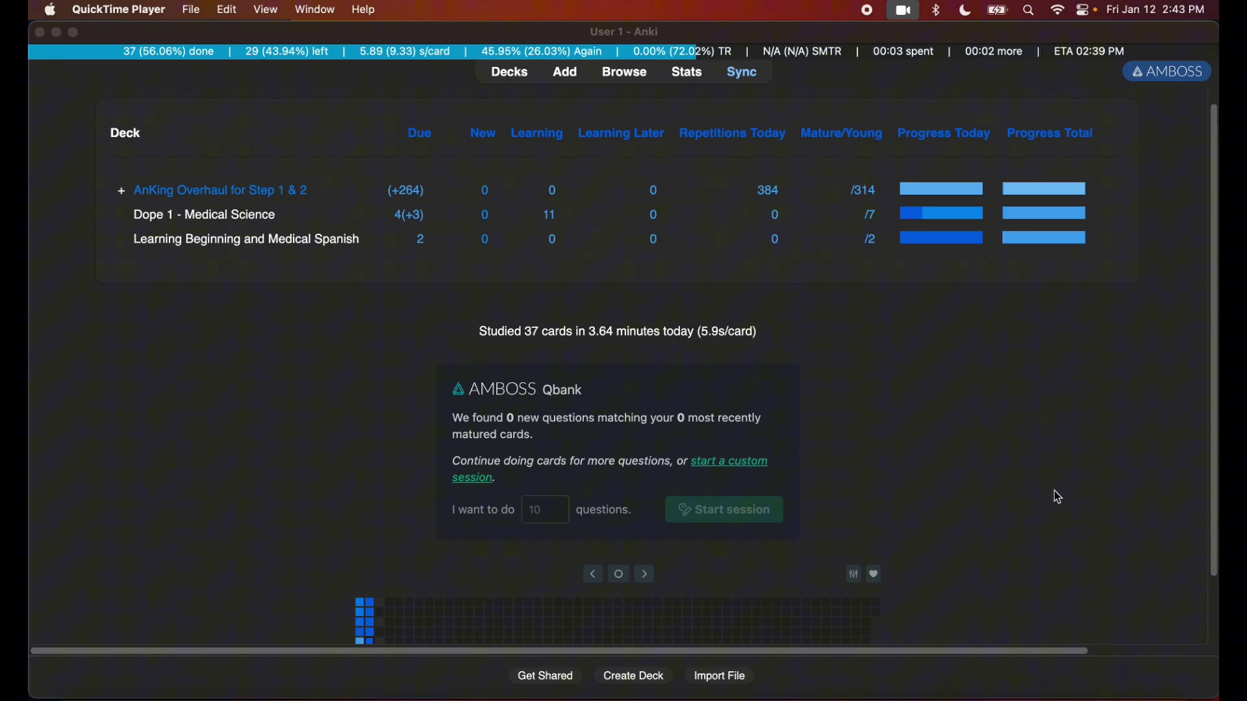
In the browser, open the Cellular and Molecular Biology collection under Rx Essentials' Disciplines filter
{"action": "left_click", "coordinate": [820, 696]}
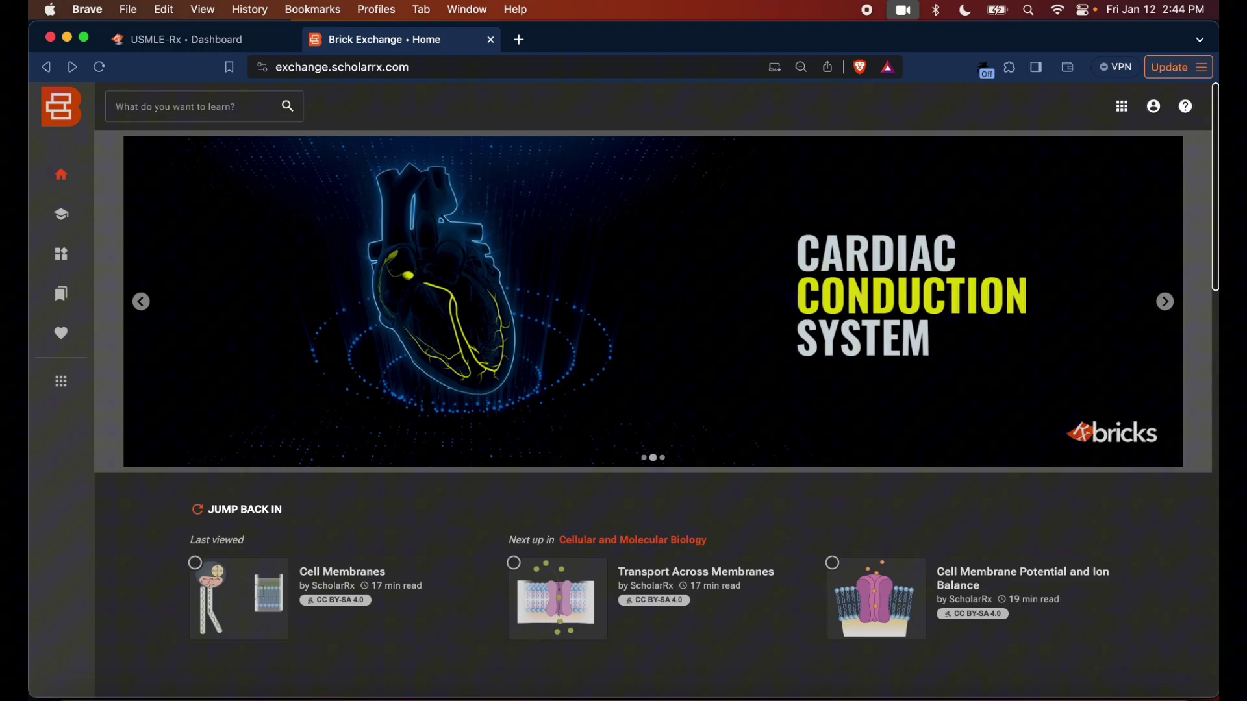
{"action": "left_click", "coordinate": [68, 259]}
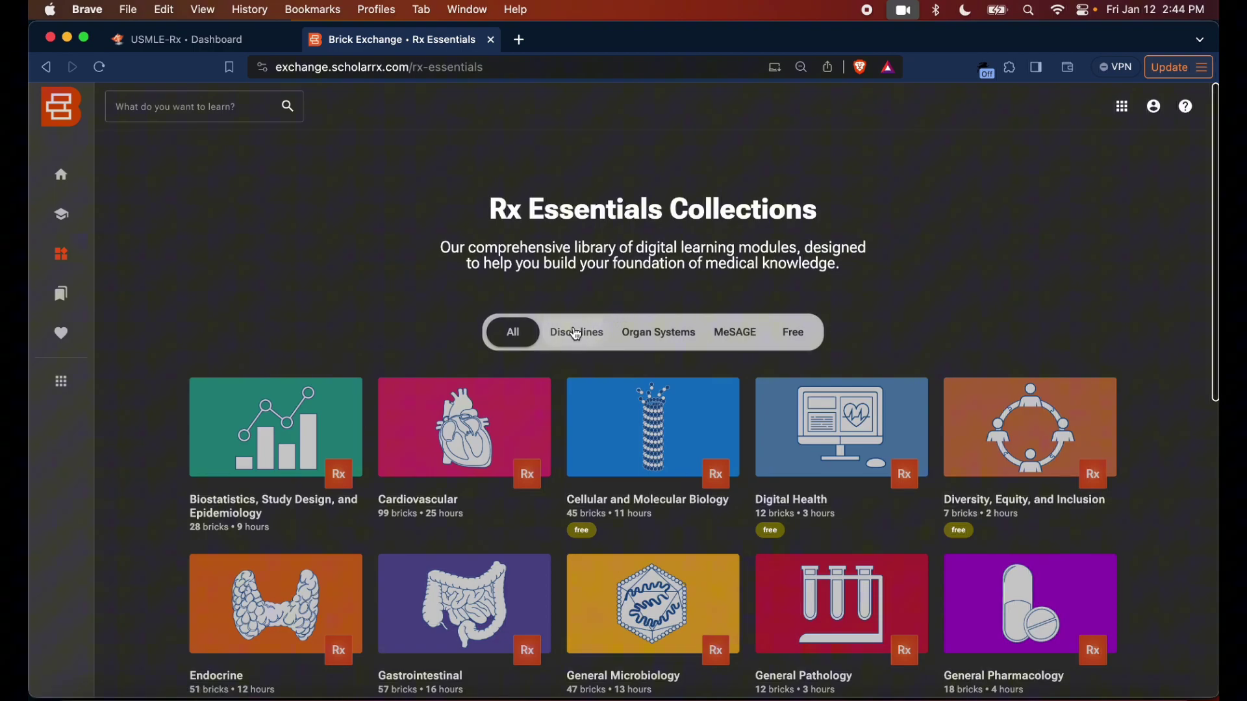
{"action": "left_click", "coordinate": [577, 332]}
{"action": "scroll", "coordinate": [596, 552], "scroll_direction": "down", "scroll_amount": 1}
{"action": "left_click", "coordinate": [664, 323]}
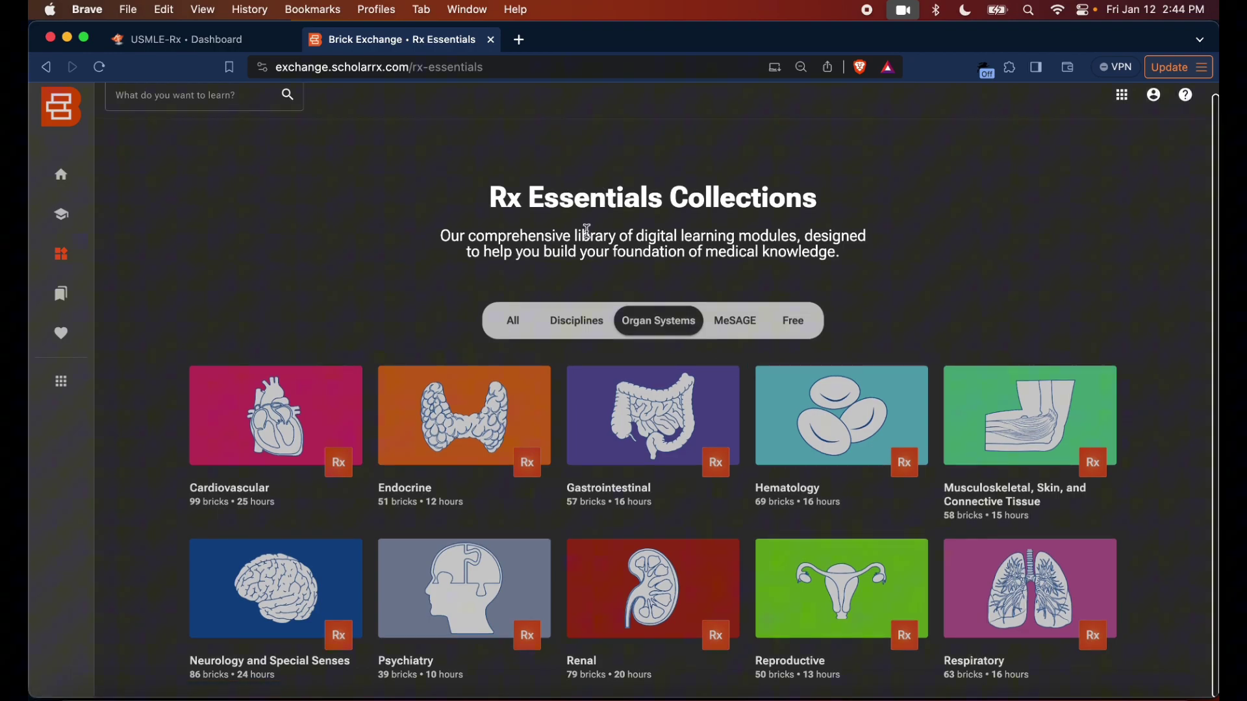
{"action": "left_click", "coordinate": [586, 330]}
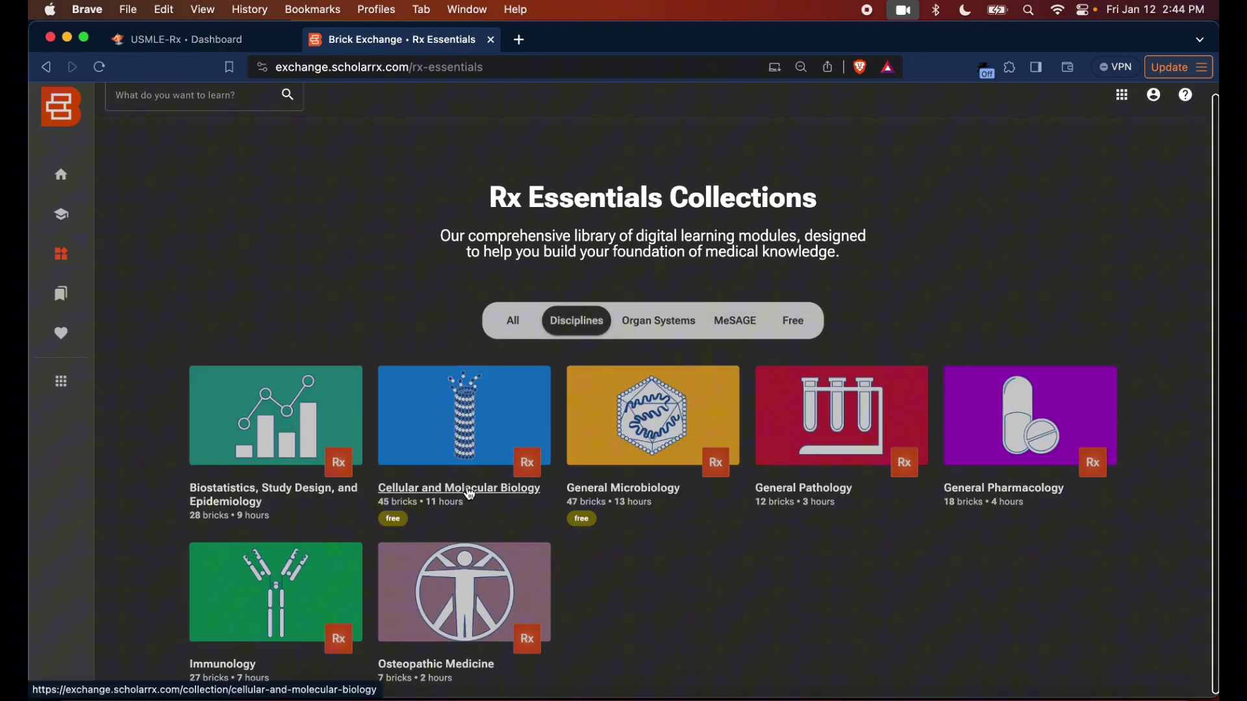
{"action": "left_click", "coordinate": [471, 494]}
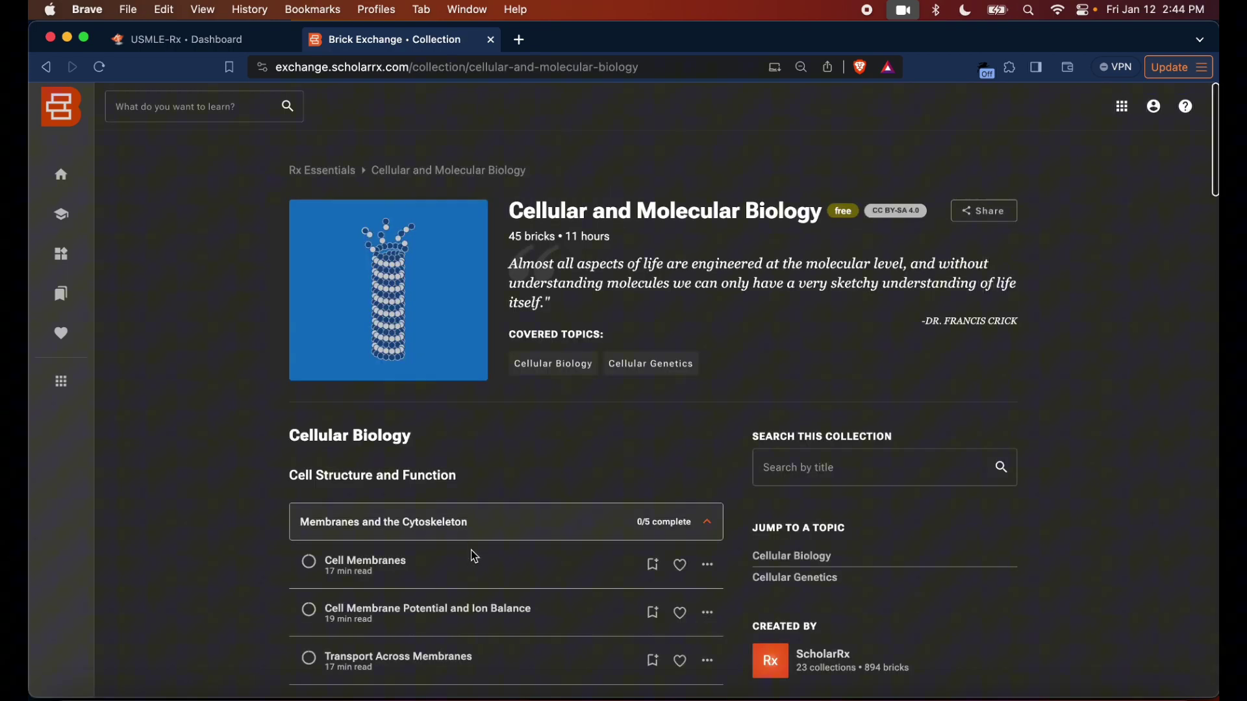
Open the Cell Membranes brick and read through its opening sections
{"action": "left_click", "coordinate": [392, 568]}
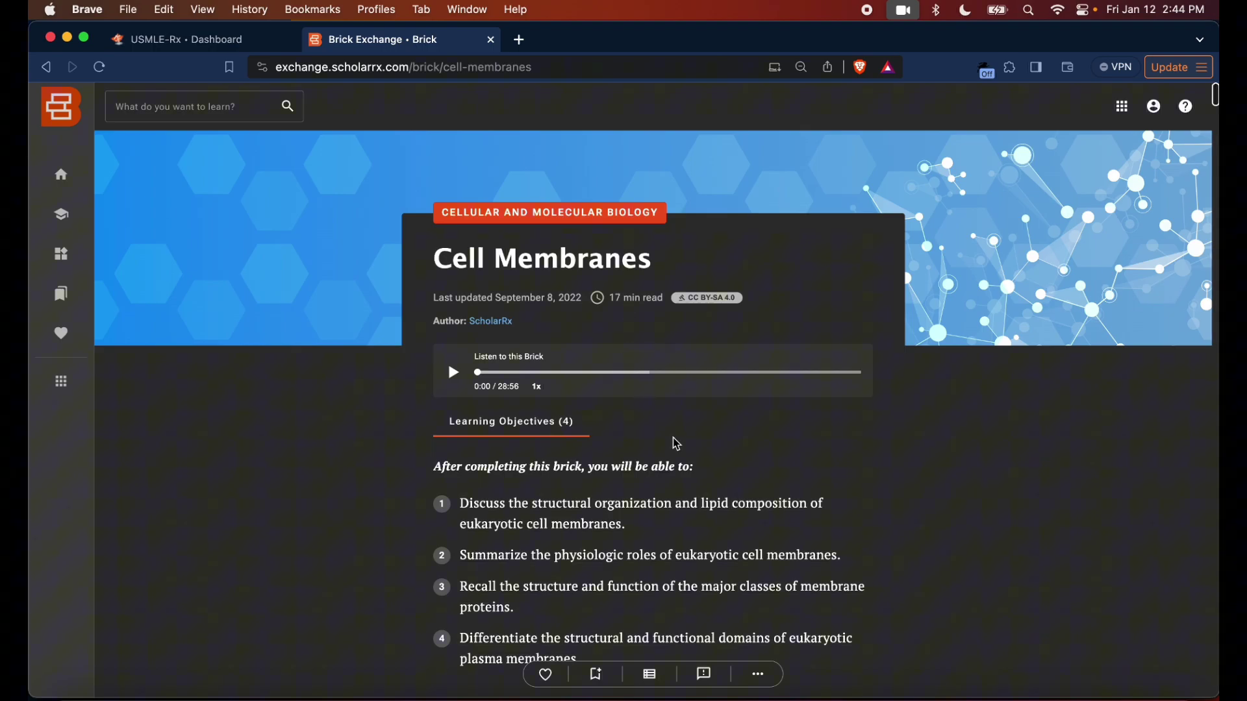
{"action": "scroll", "coordinate": [677, 444], "scroll_direction": "down", "scroll_amount": 10}
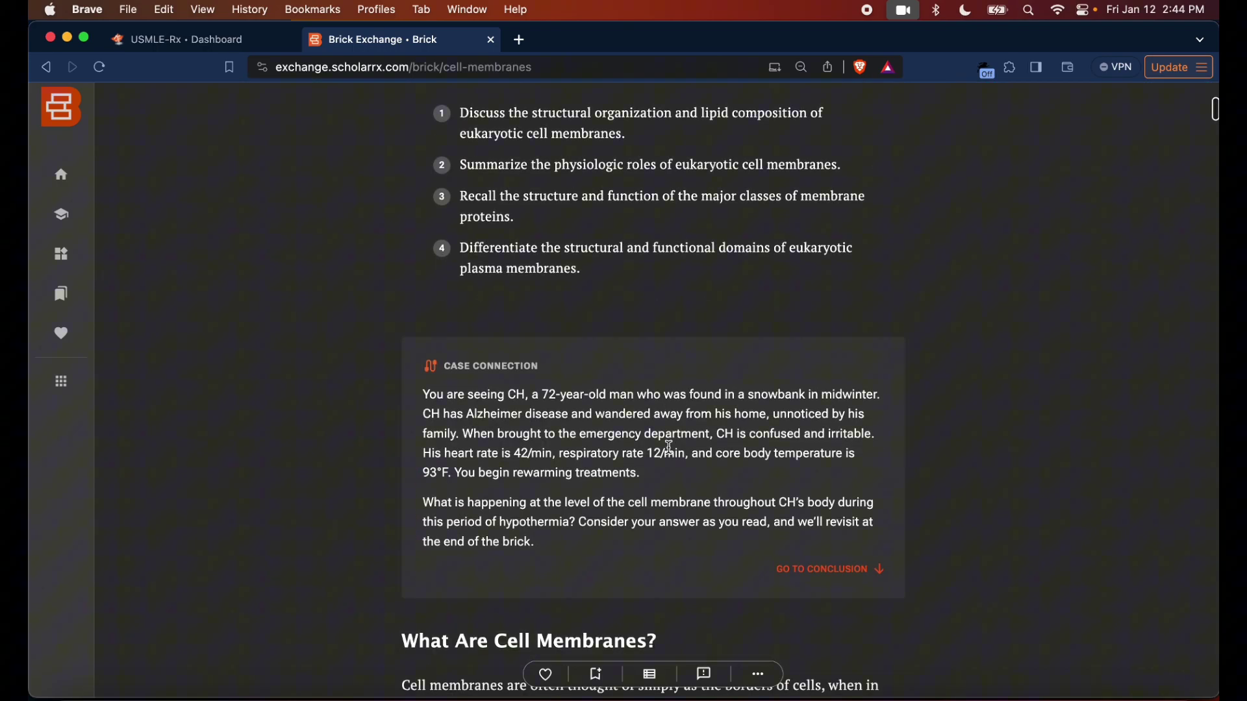
{"action": "scroll", "coordinate": [672, 448], "scroll_direction": "down", "scroll_amount": 5}
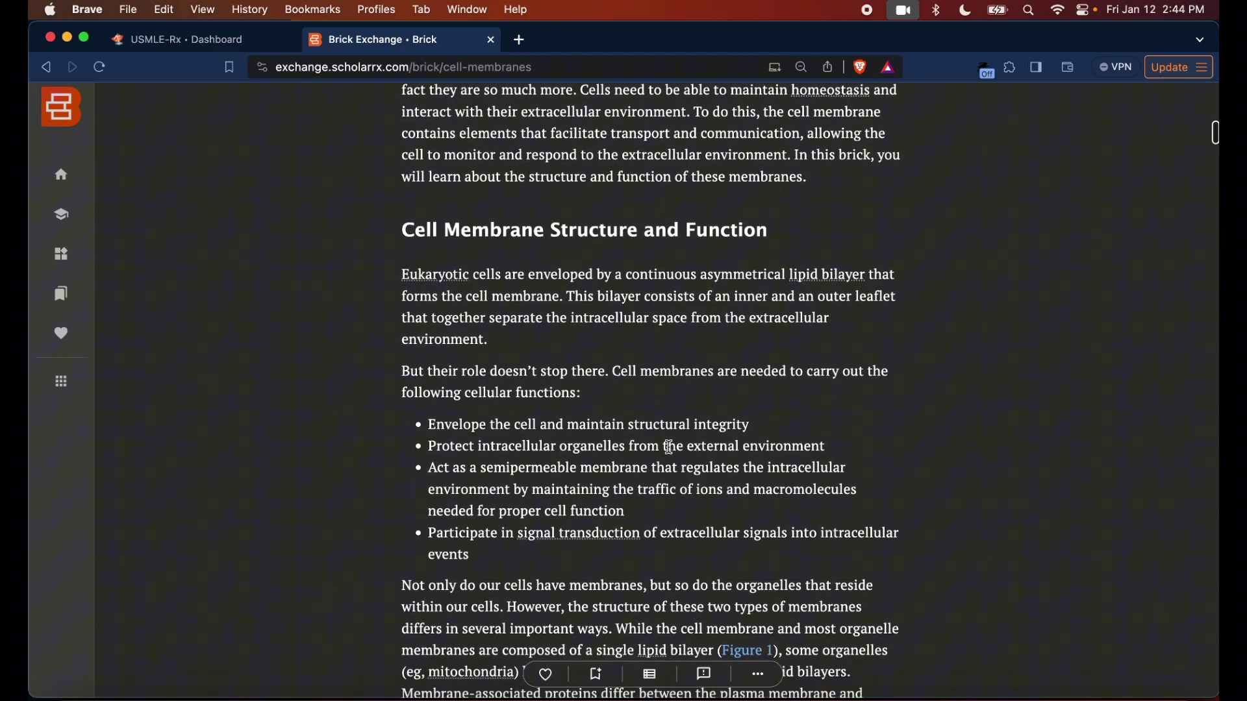
{"action": "scroll", "coordinate": [672, 448], "scroll_direction": "down", "scroll_amount": 1}
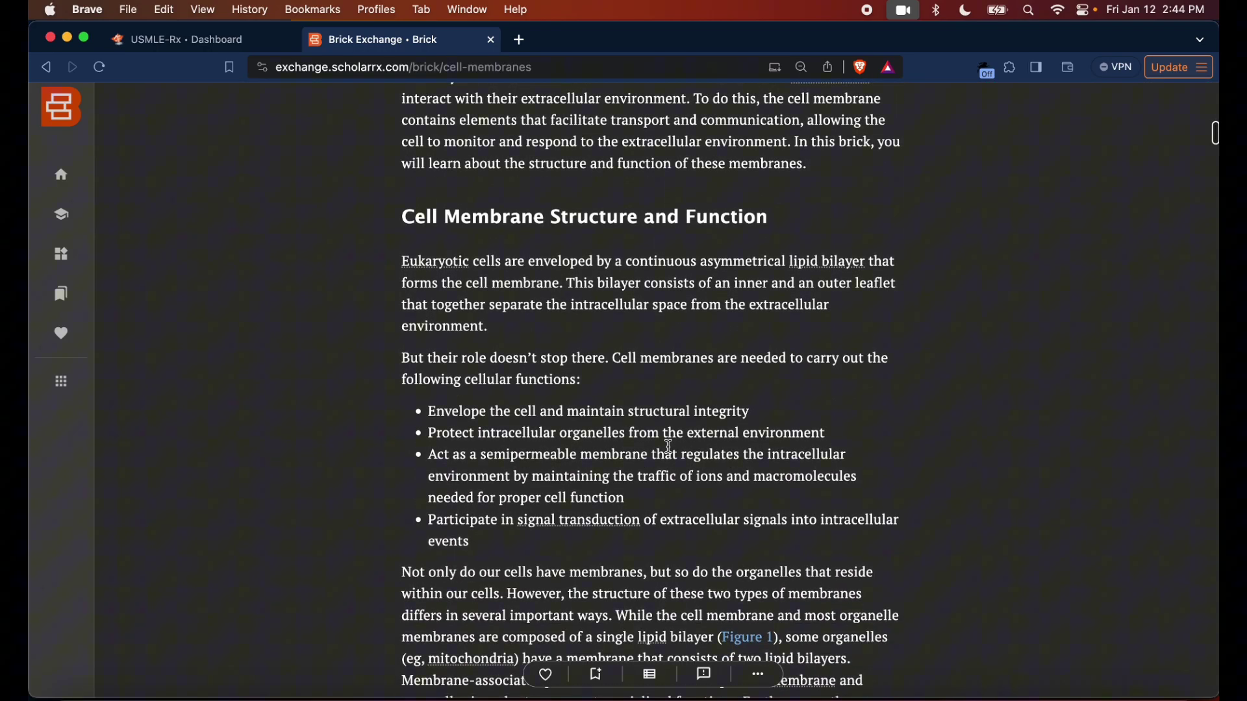
{"action": "scroll", "coordinate": [669, 446], "scroll_direction": "down", "scroll_amount": 10}
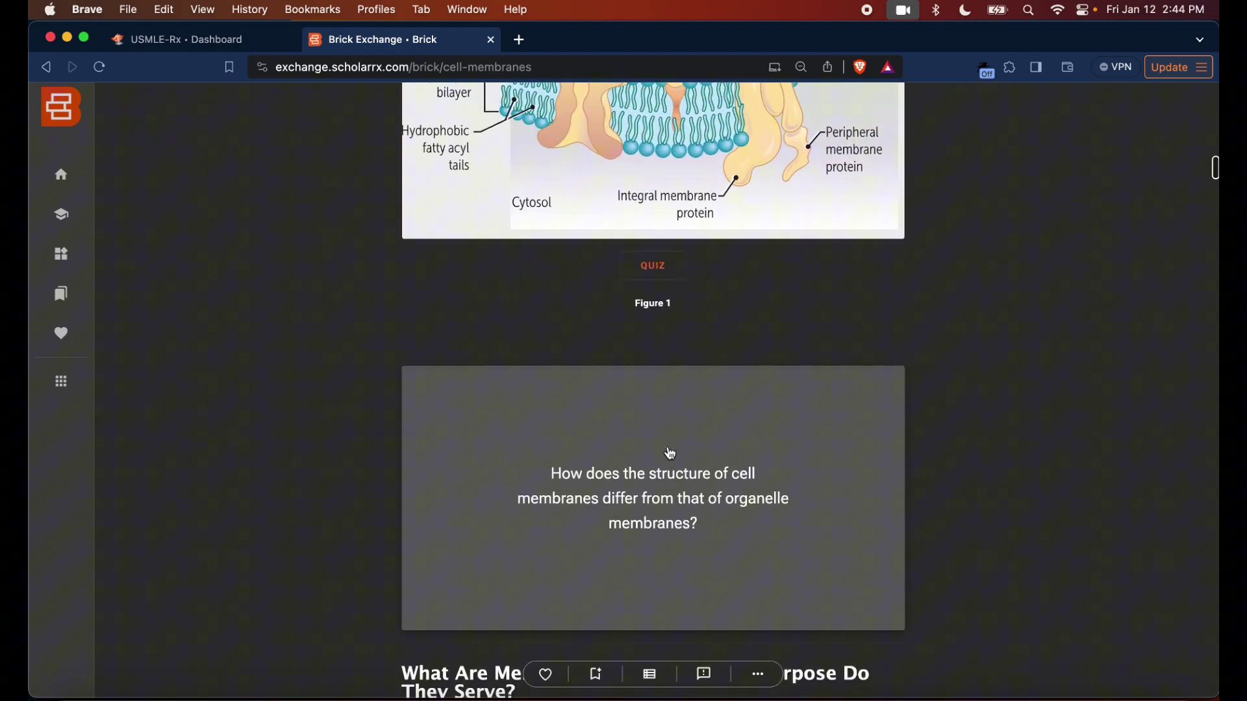
{"action": "scroll", "coordinate": [673, 454], "scroll_direction": "up", "scroll_amount": 7}
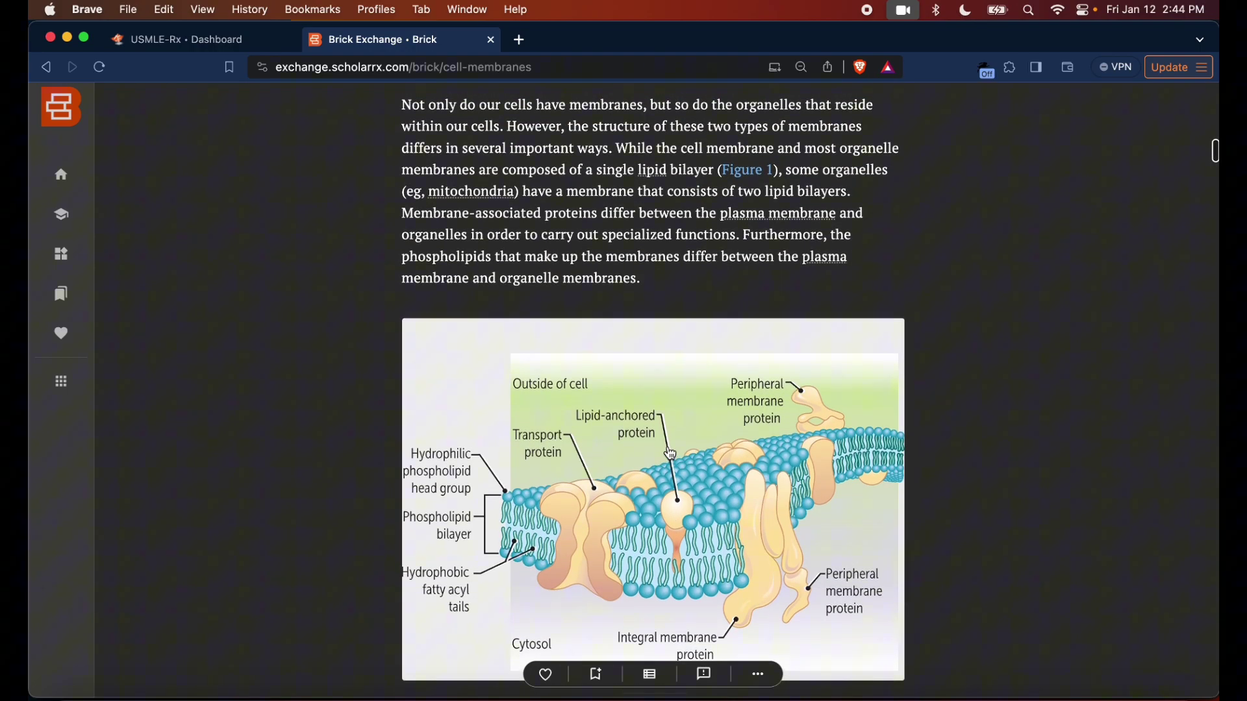
{"action": "scroll", "coordinate": [672, 455], "scroll_direction": "down", "scroll_amount": 6}
{"action": "scroll", "coordinate": [671, 455], "scroll_direction": "down", "scroll_amount": 5}
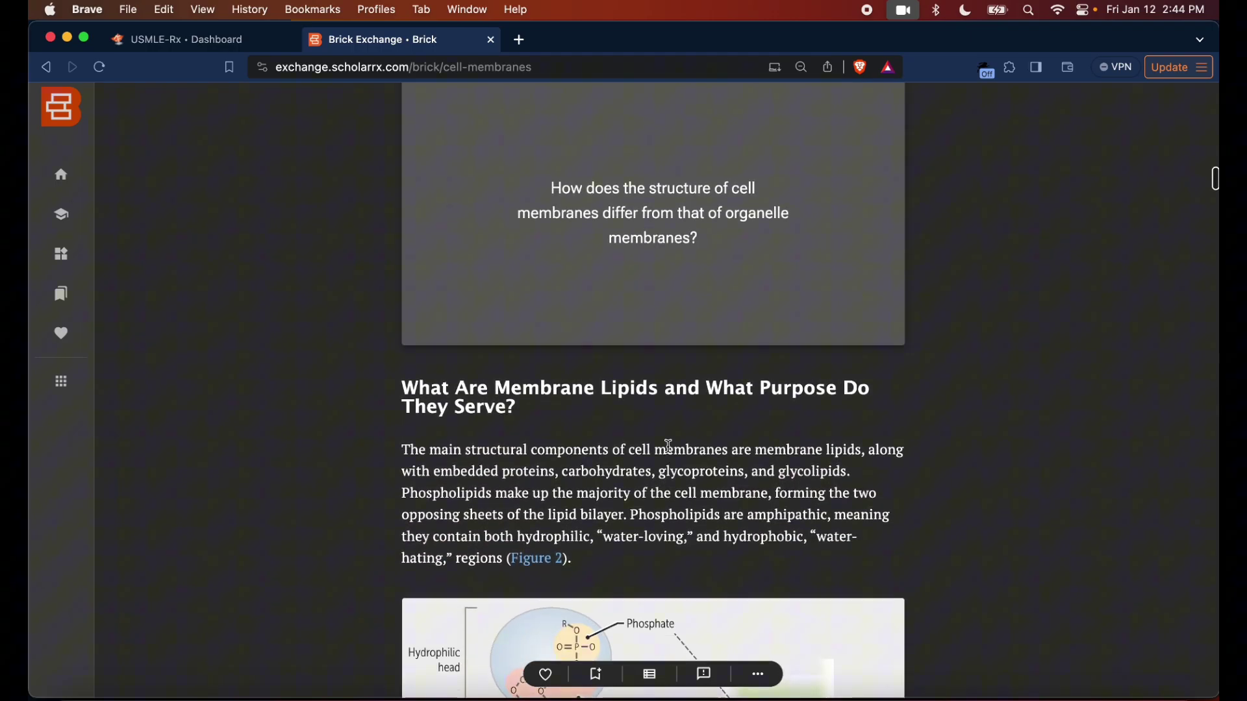
{"action": "scroll", "coordinate": [671, 448], "scroll_direction": "down", "scroll_amount": 1}
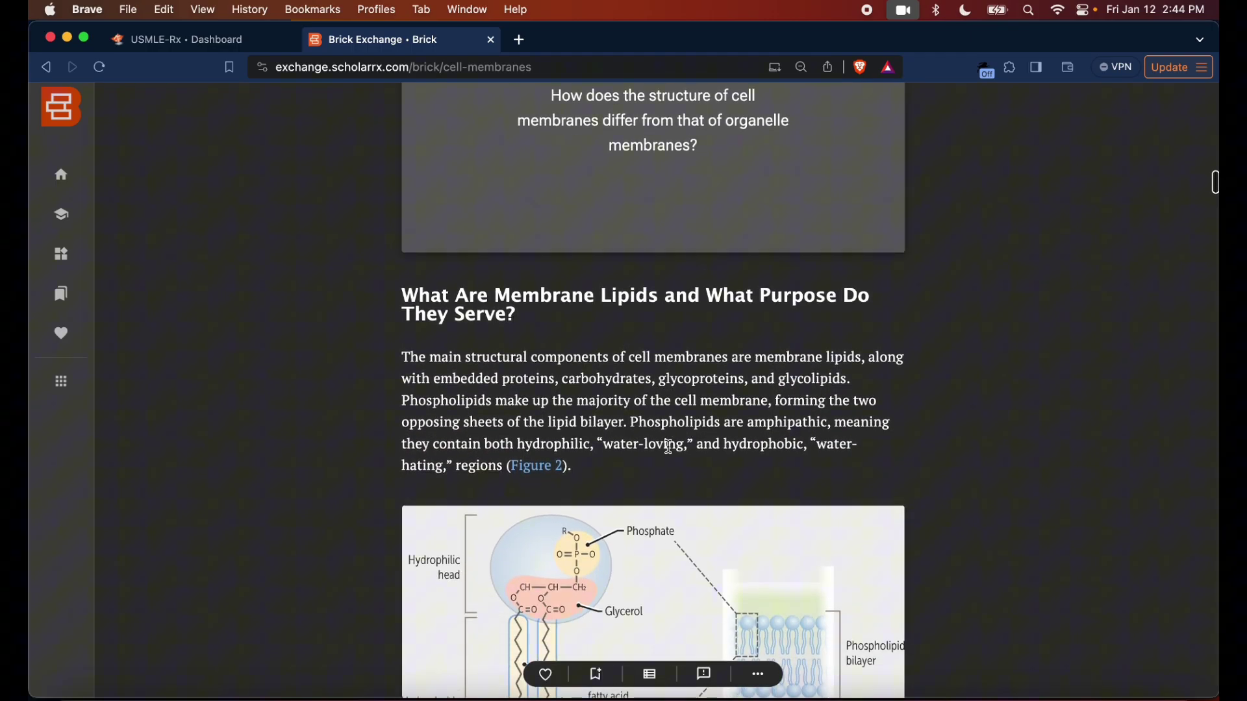
{"action": "scroll", "coordinate": [672, 448], "scroll_direction": "down", "scroll_amount": 1}
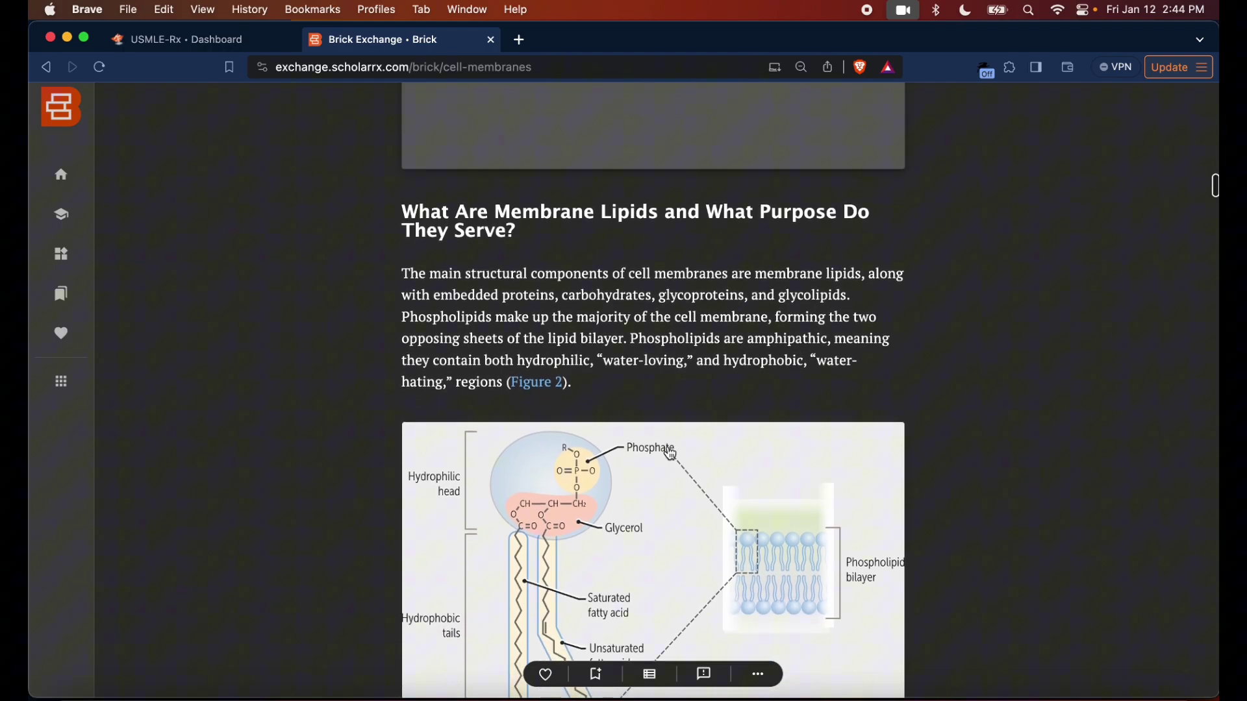
{"action": "scroll", "coordinate": [672, 453], "scroll_direction": "down", "scroll_amount": 5}
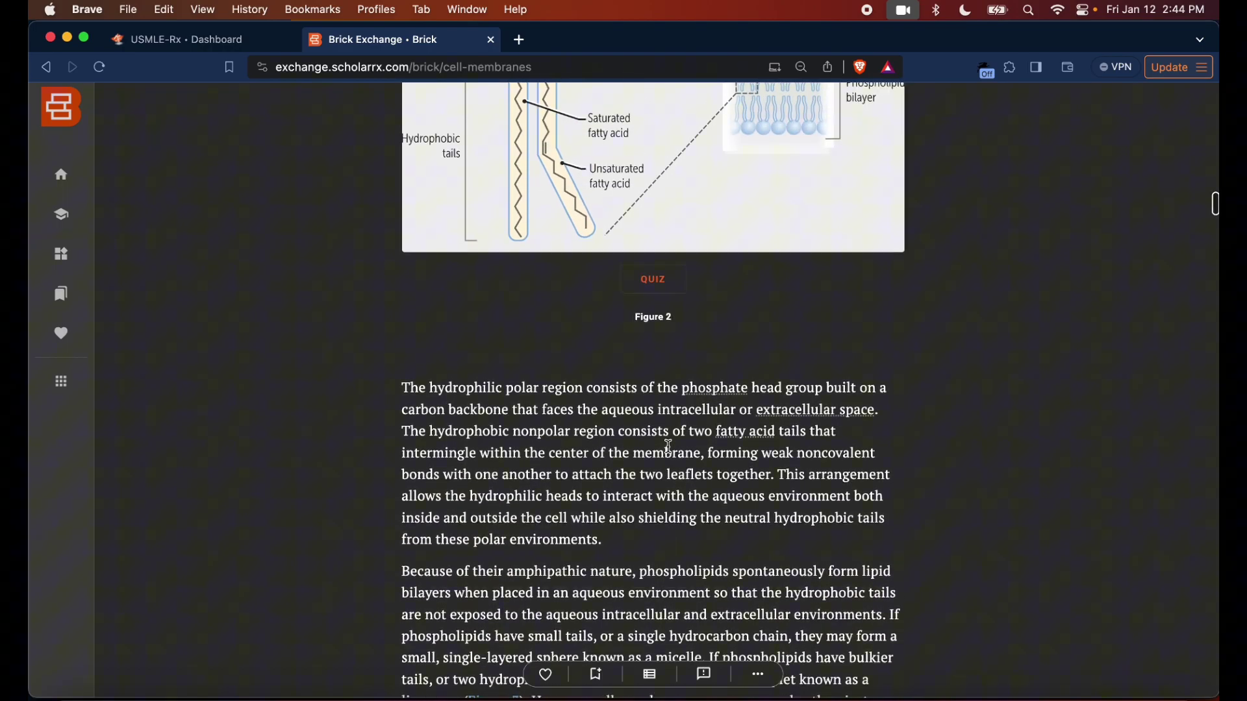
{"action": "scroll", "coordinate": [672, 448], "scroll_direction": "up", "scroll_amount": 2}
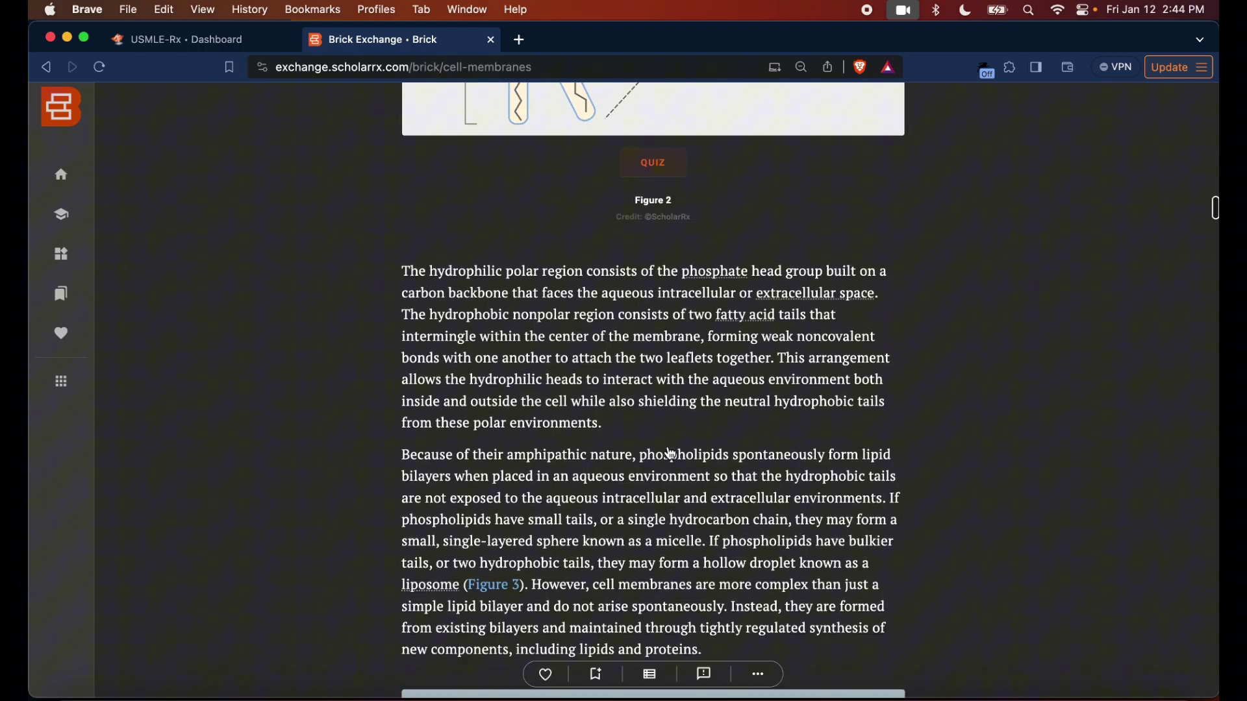
{"action": "scroll", "coordinate": [672, 454], "scroll_direction": "down", "scroll_amount": 6}
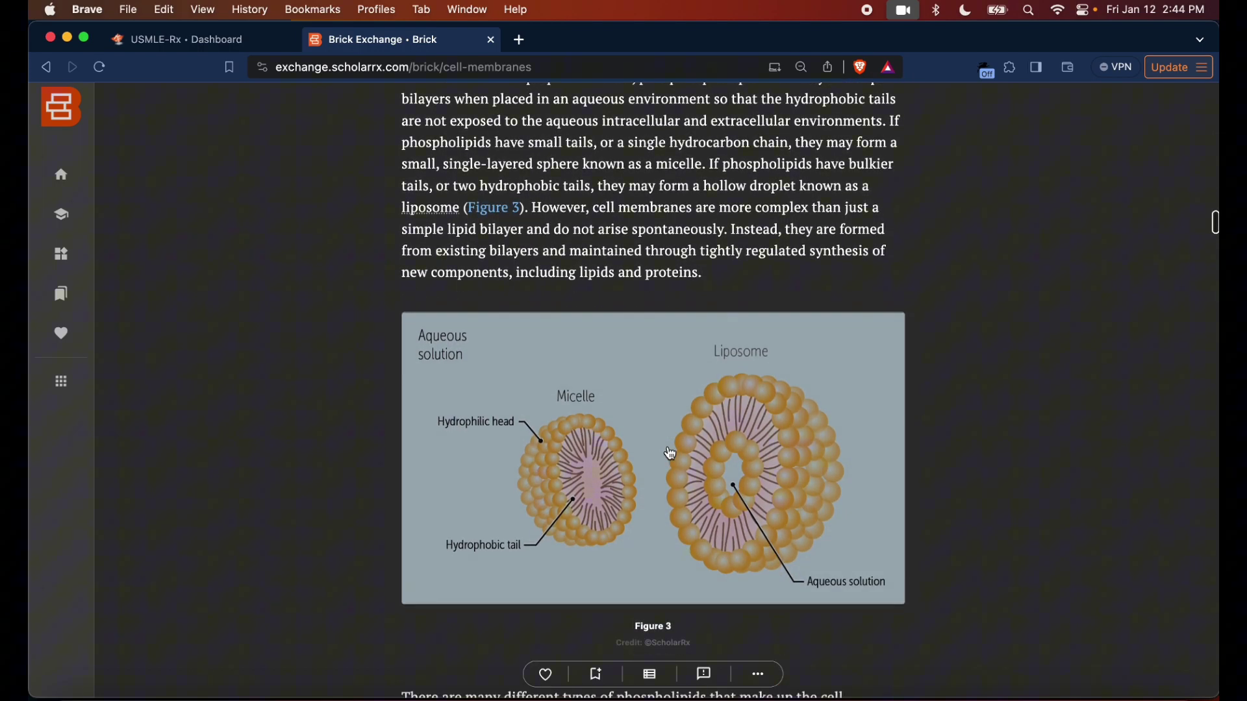
Read on past the membrane-fluidity table into the Functional Domains section
{"action": "scroll", "coordinate": [672, 454], "scroll_direction": "down", "scroll_amount": 5}
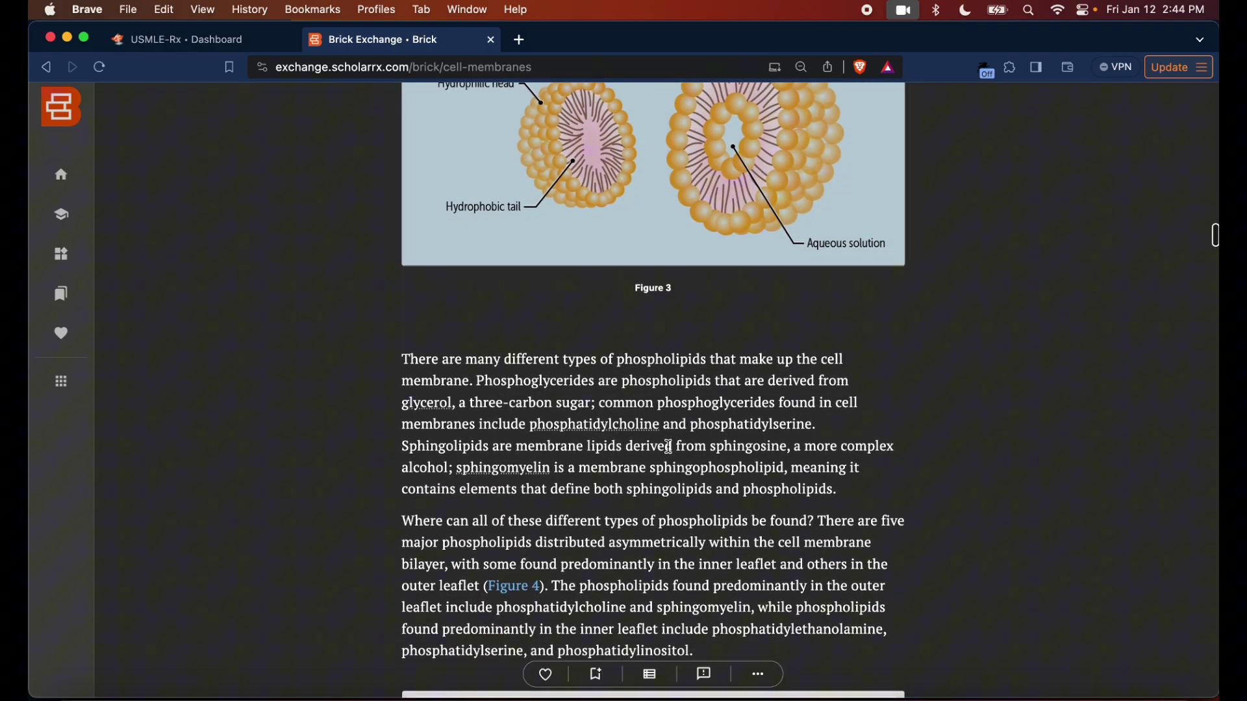
{"action": "scroll", "coordinate": [671, 448], "scroll_direction": "down", "scroll_amount": 14}
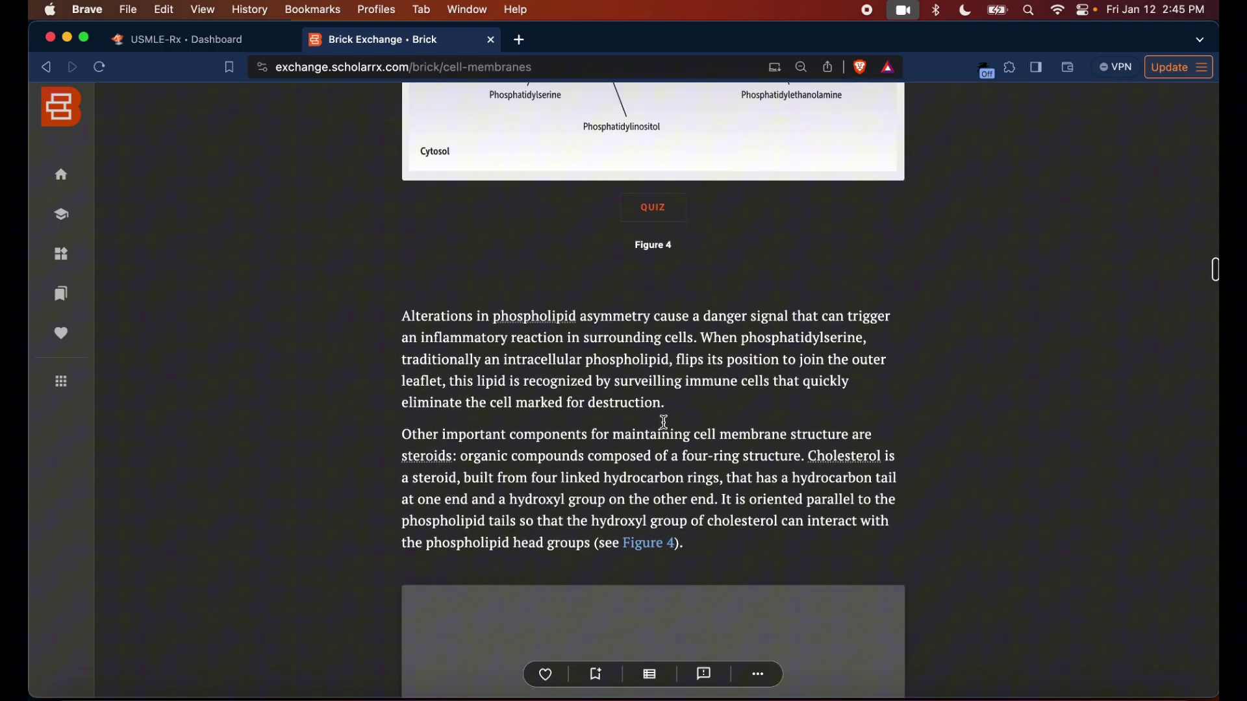
{"action": "scroll", "coordinate": [663, 423], "scroll_direction": "down", "scroll_amount": 6}
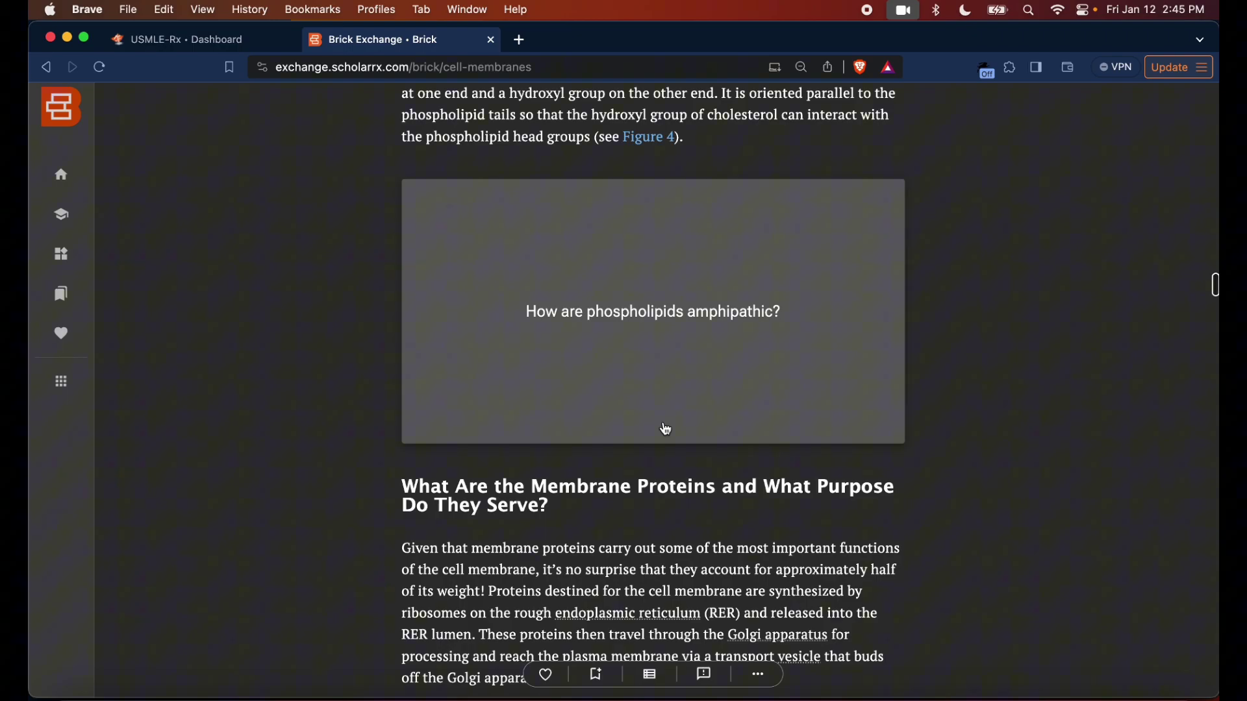
{"action": "scroll", "coordinate": [667, 430], "scroll_direction": "down", "scroll_amount": 12}
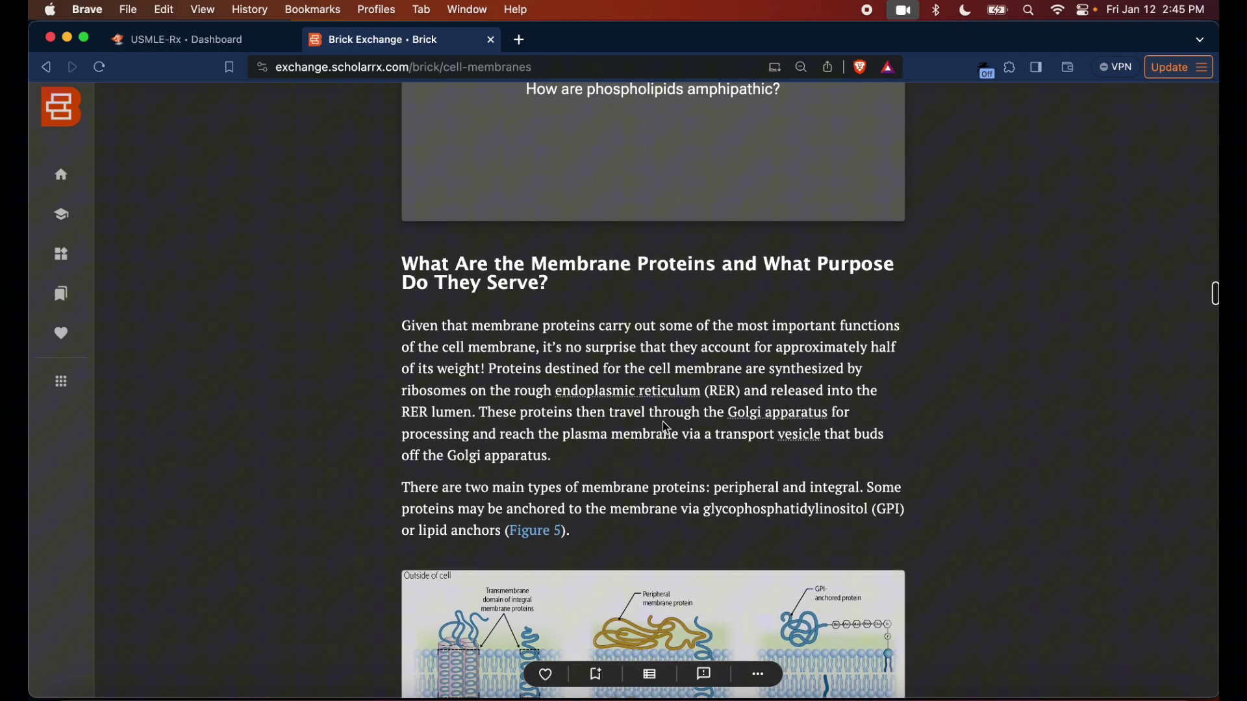
{"action": "scroll", "coordinate": [667, 430], "scroll_direction": "down", "scroll_amount": 17}
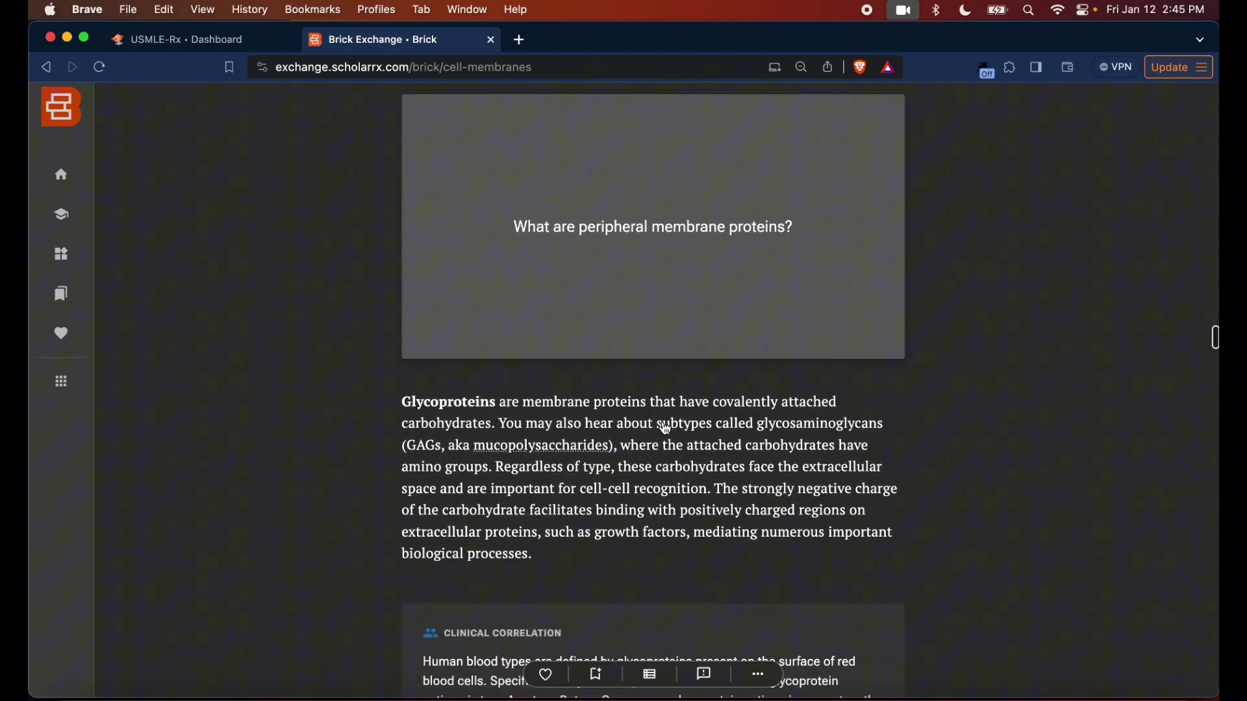
{"action": "scroll", "coordinate": [667, 430], "scroll_direction": "down", "scroll_amount": 14}
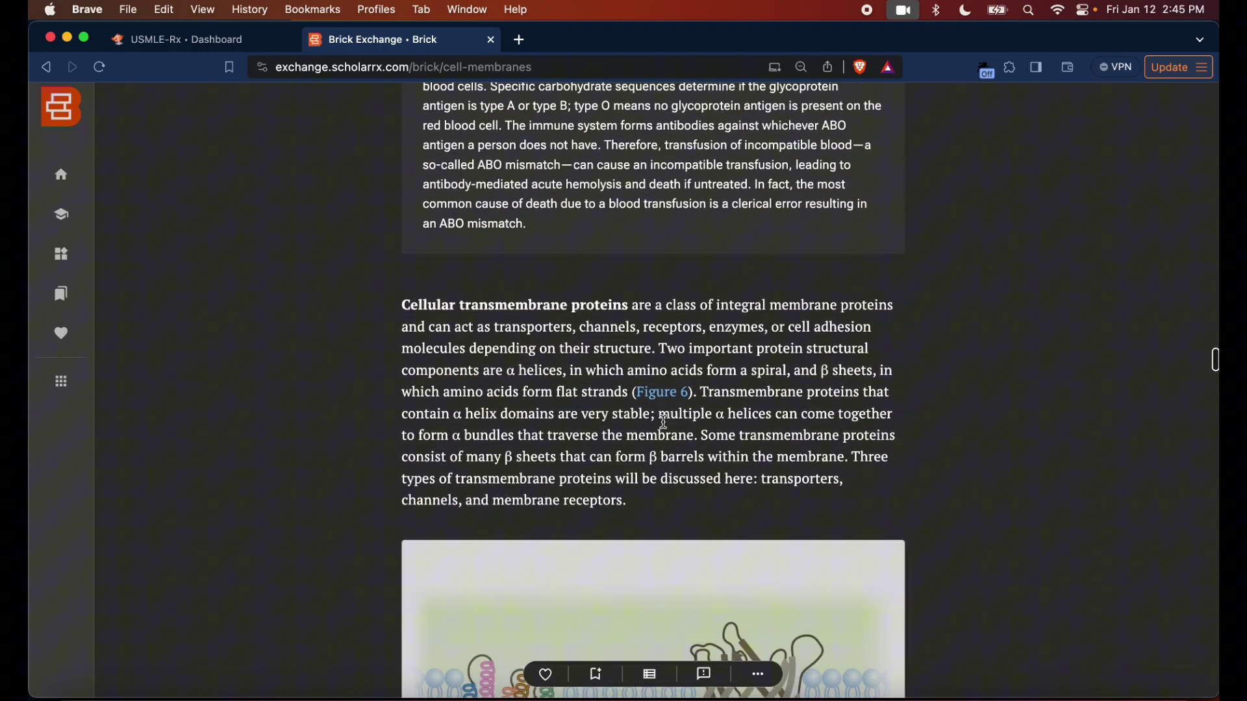
{"action": "scroll", "coordinate": [667, 430], "scroll_direction": "down", "scroll_amount": 5}
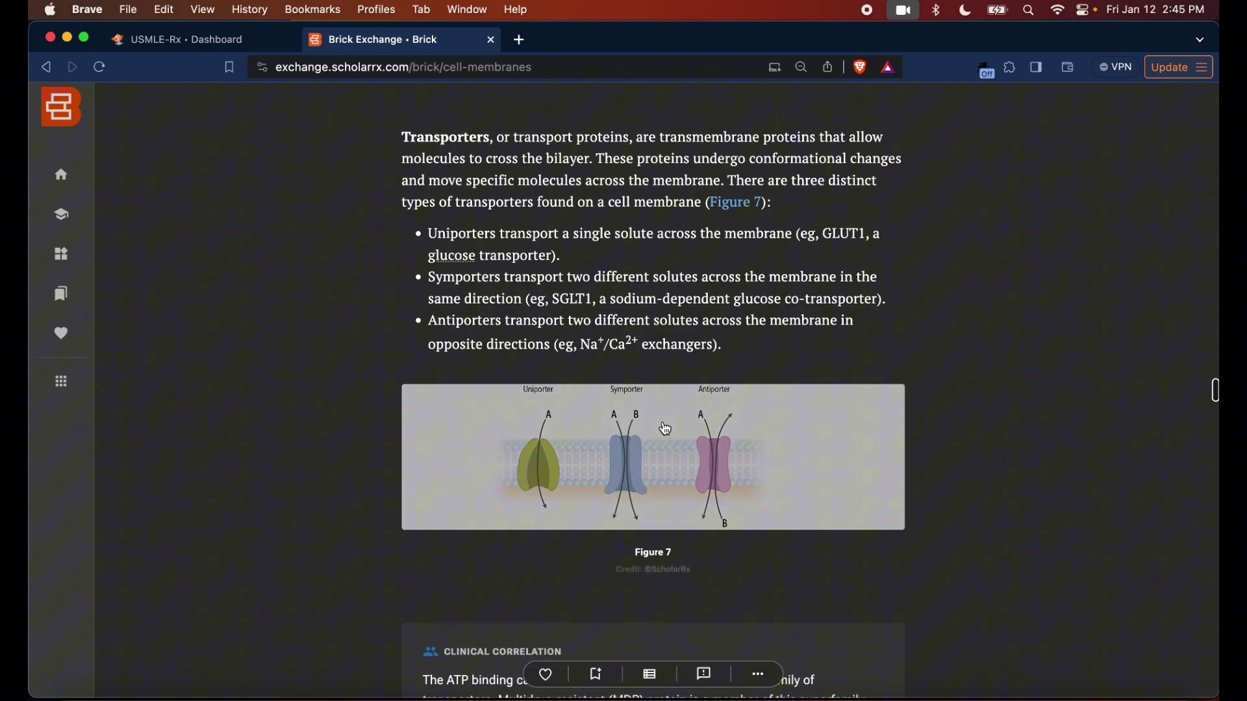
{"action": "scroll", "coordinate": [667, 430], "scroll_direction": "down", "scroll_amount": 20}
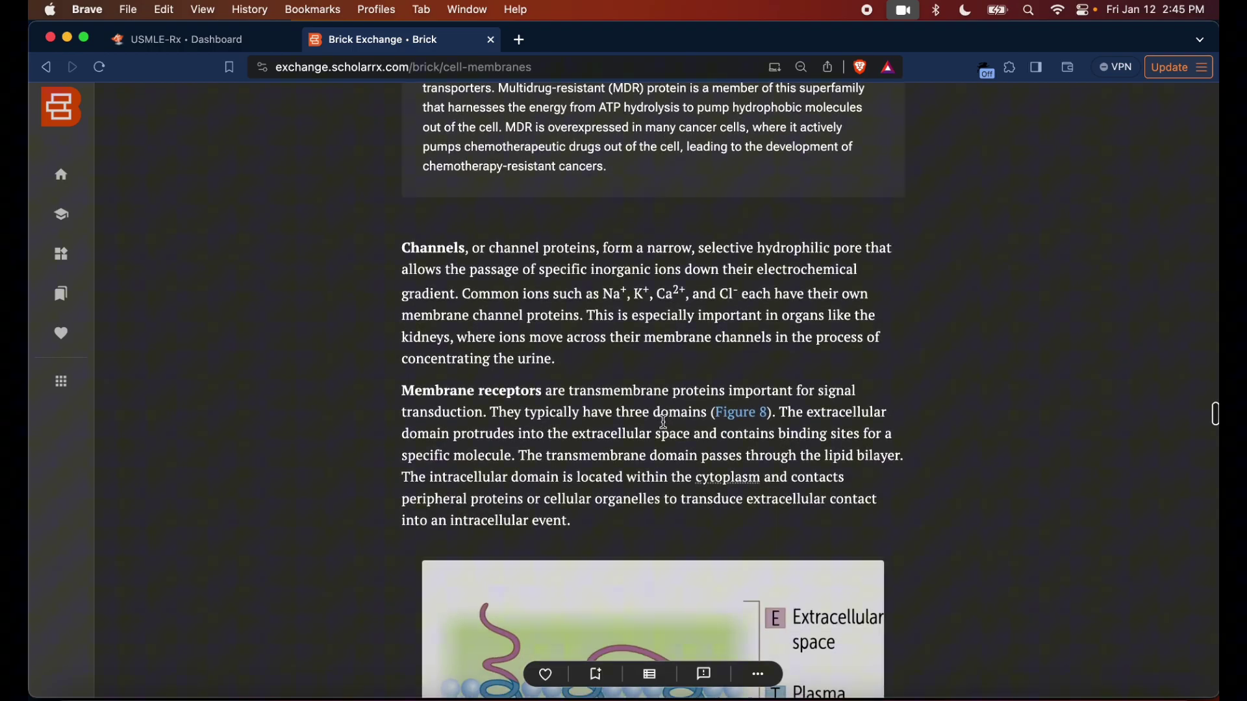
{"action": "scroll", "coordinate": [667, 429], "scroll_direction": "down", "scroll_amount": 1}
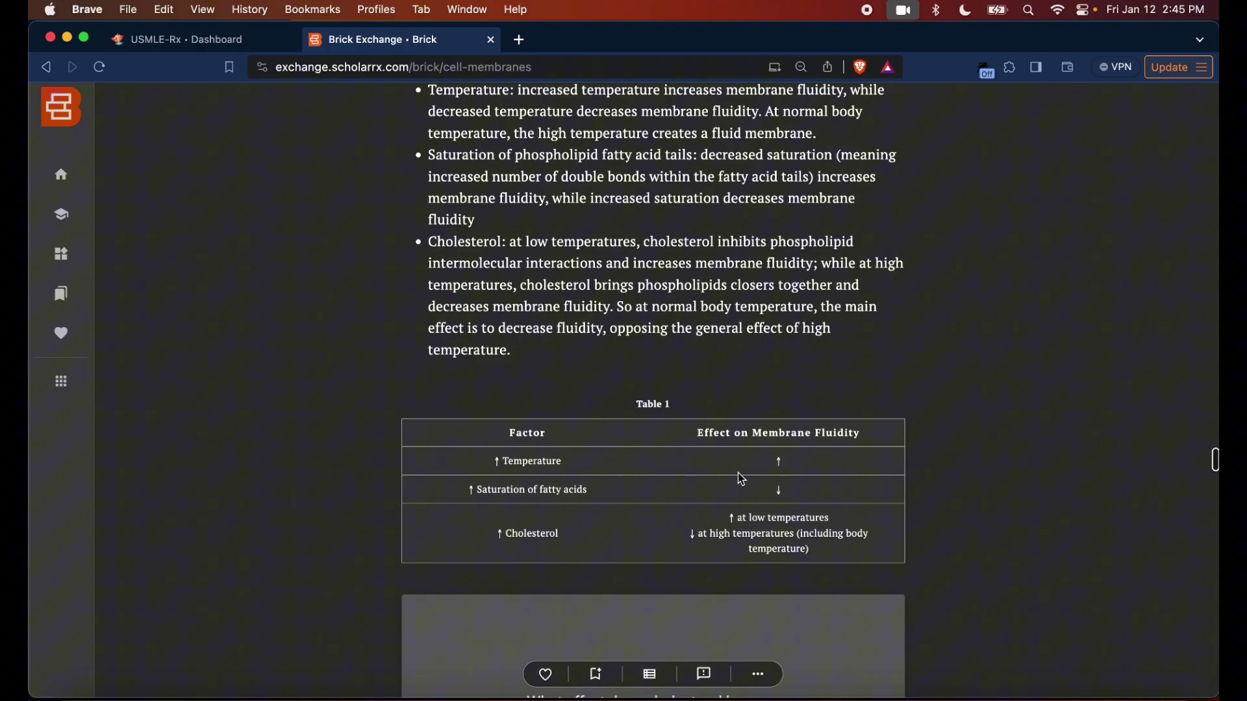
{"action": "scroll", "coordinate": [536, 222], "scroll_direction": "down", "scroll_amount": 5}
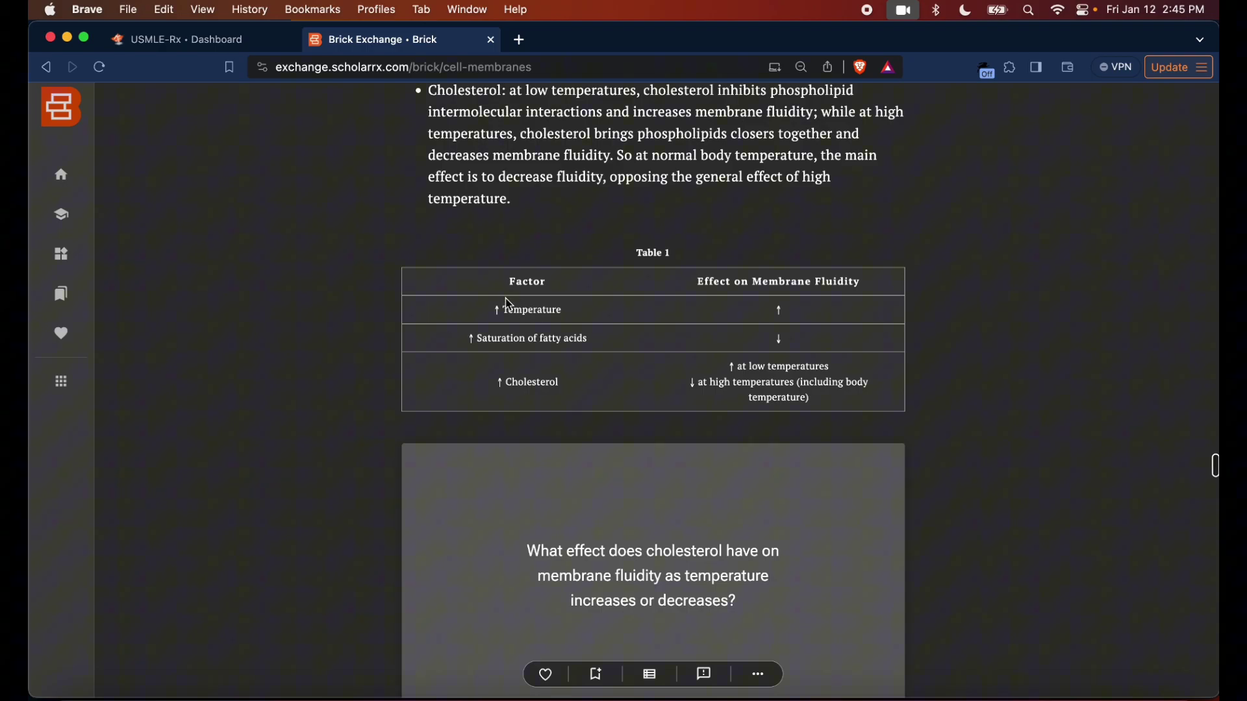
{"action": "scroll", "coordinate": [584, 400], "scroll_direction": "down", "scroll_amount": 15}
{"action": "scroll", "coordinate": [584, 401], "scroll_direction": "down", "scroll_amount": 20}
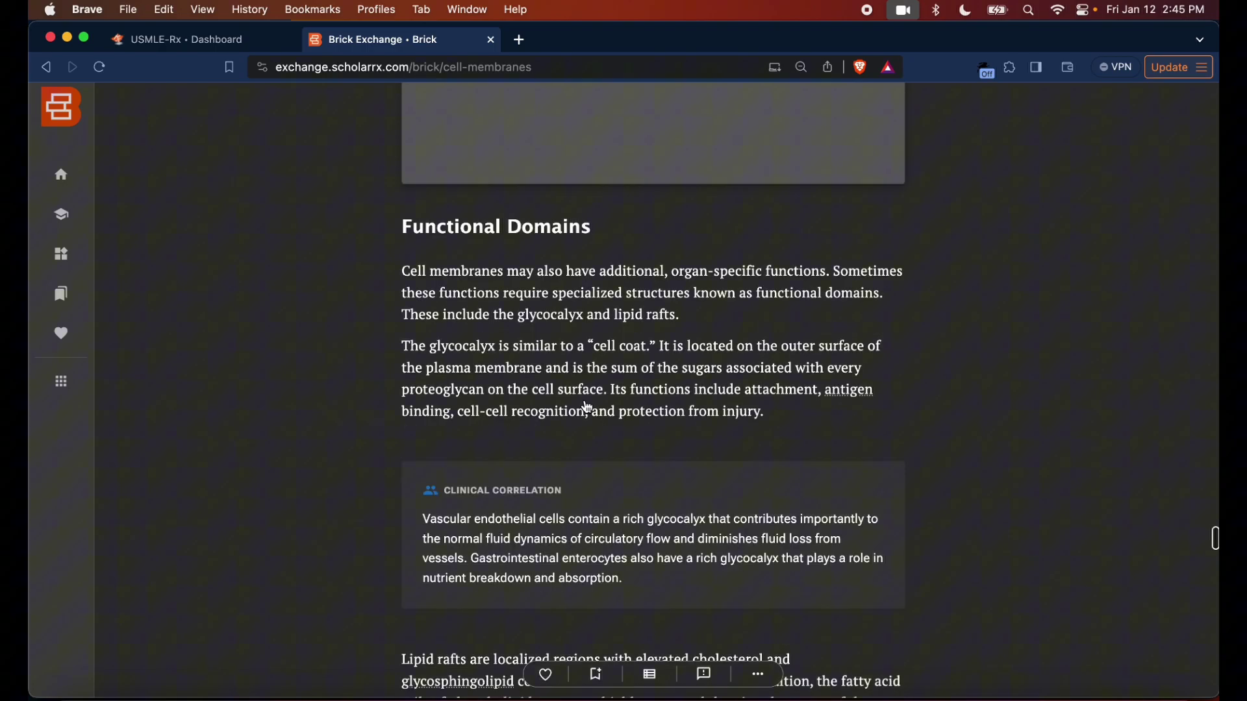
Scroll through the Cell Membranes review questions down to the learning objectives
{"action": "scroll", "coordinate": [589, 407], "scroll_direction": "down", "scroll_amount": 10}
{"action": "scroll", "coordinate": [588, 408], "scroll_direction": "up", "scroll_amount": 11}
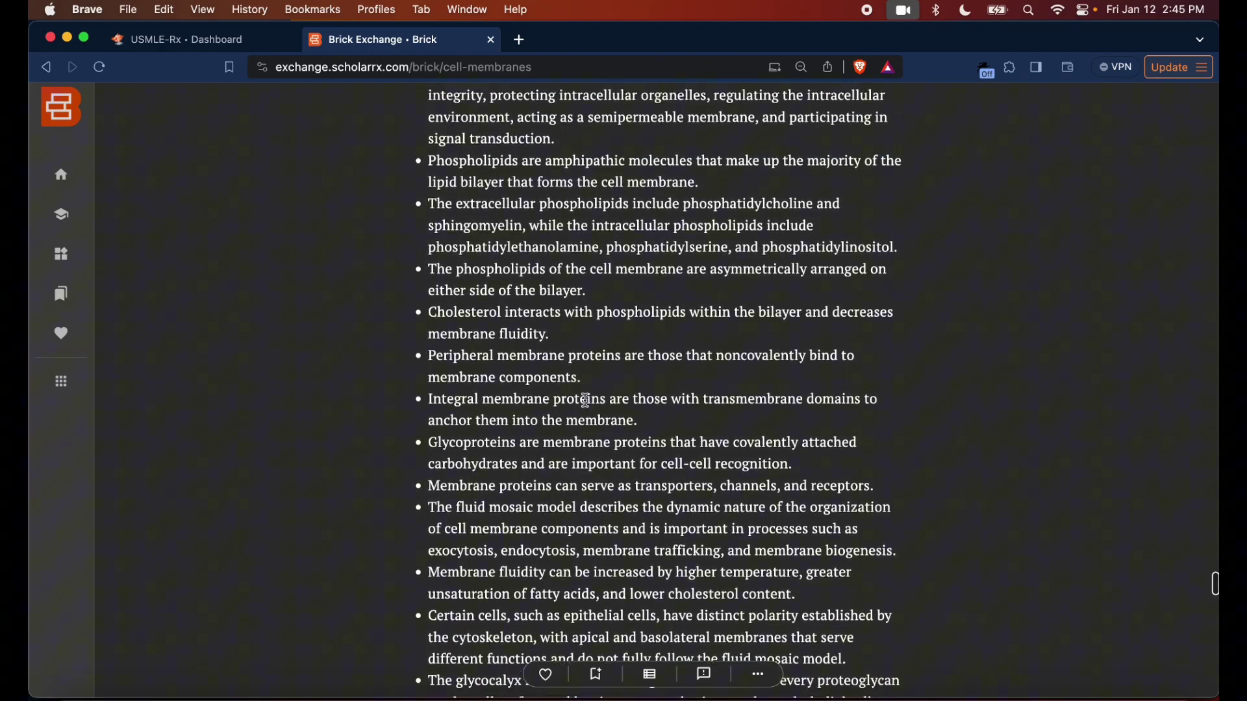
{"action": "scroll", "coordinate": [588, 402], "scroll_direction": "down", "scroll_amount": 8}
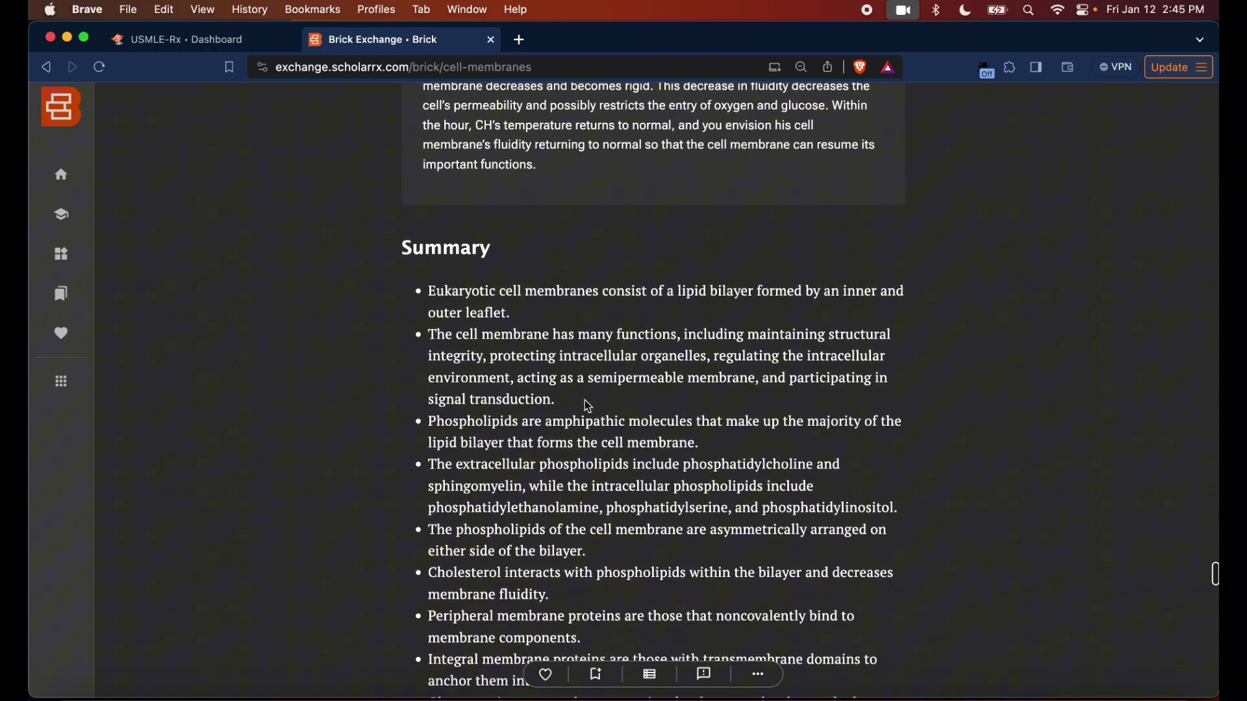
{"action": "scroll", "coordinate": [589, 407], "scroll_direction": "down", "scroll_amount": 8}
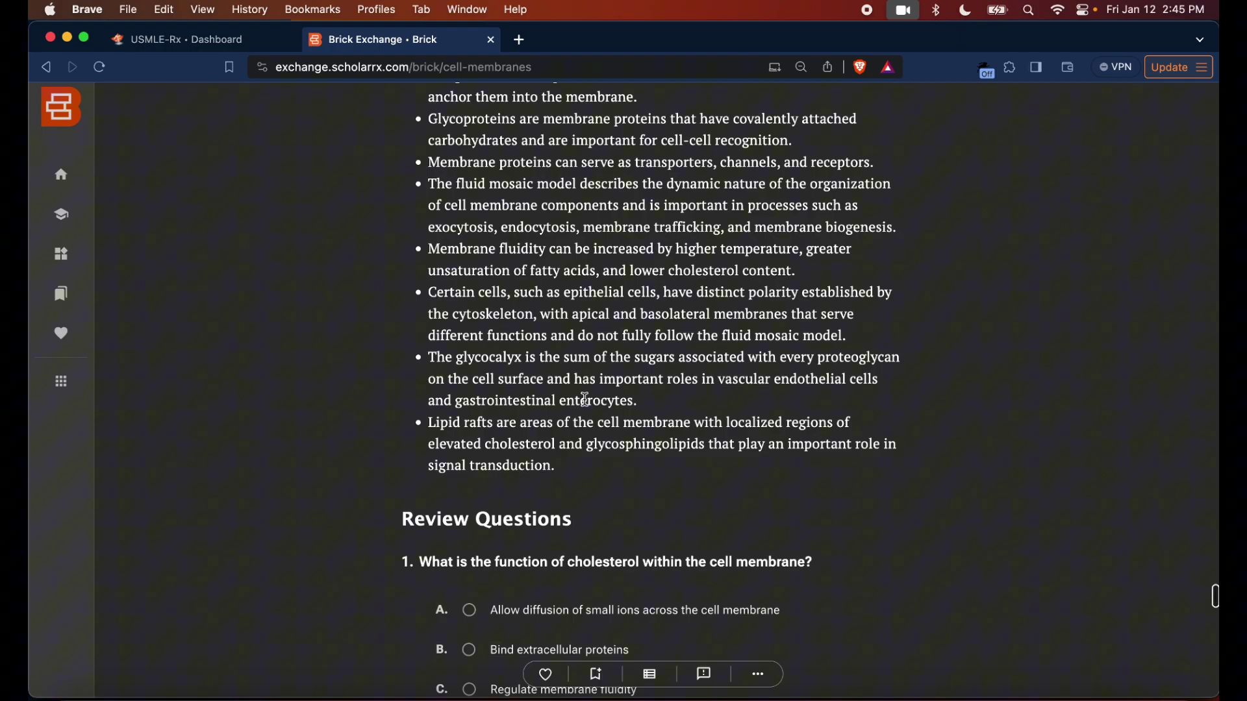
{"action": "scroll", "coordinate": [586, 399], "scroll_direction": "down", "scroll_amount": 9}
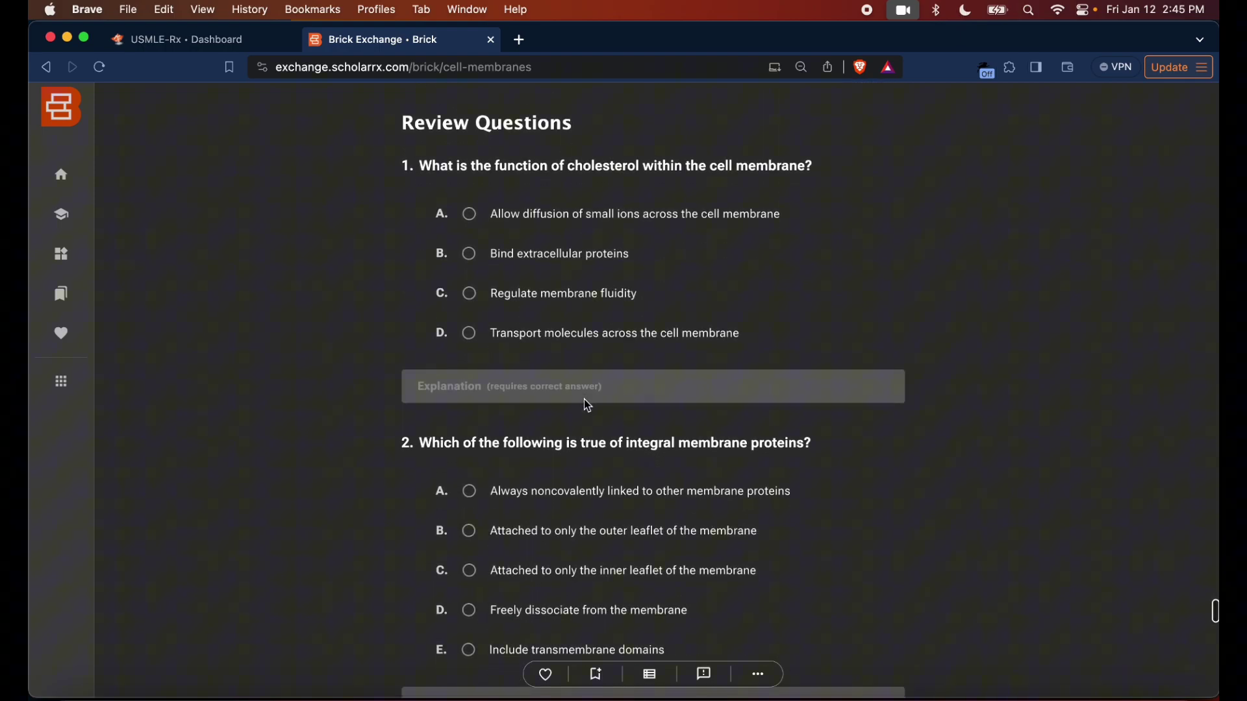
{"action": "scroll", "coordinate": [584, 400], "scroll_direction": "down", "scroll_amount": 2}
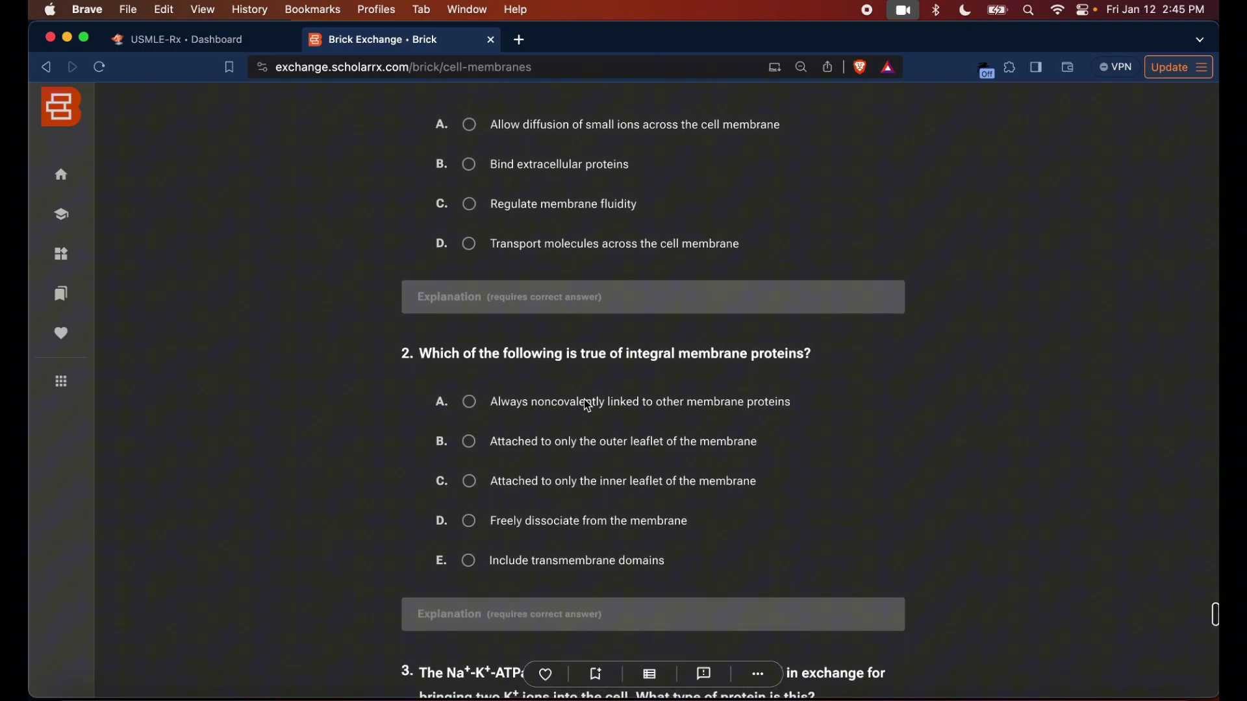
{"action": "scroll", "coordinate": [589, 408], "scroll_direction": "down", "scroll_amount": 7}
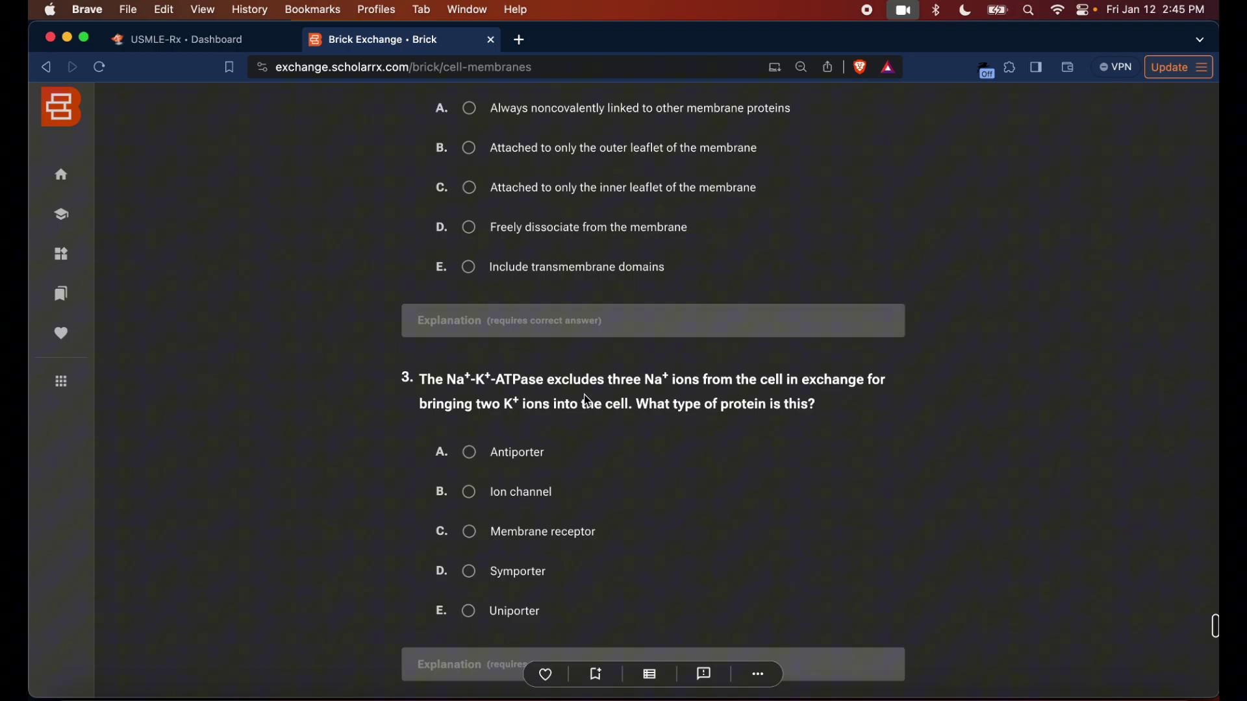
{"action": "scroll", "coordinate": [581, 397], "scroll_direction": "down", "scroll_amount": 9}
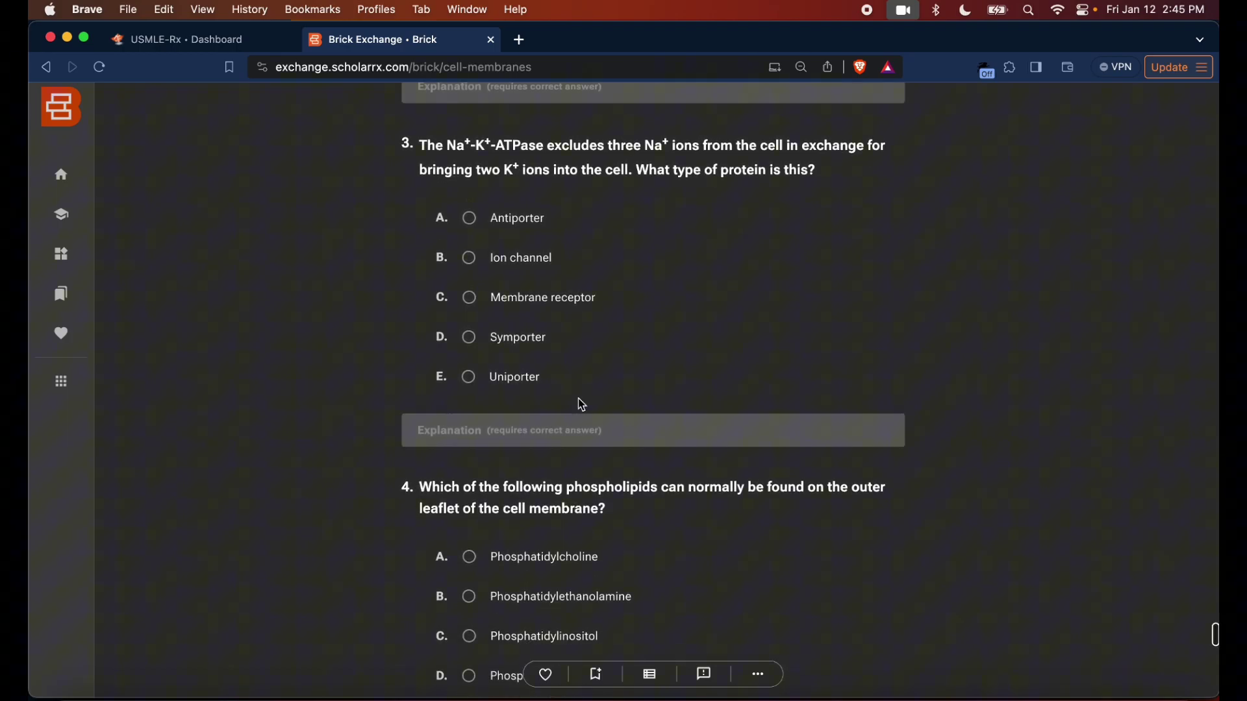
{"action": "scroll", "coordinate": [580, 401], "scroll_direction": "down", "scroll_amount": 17}
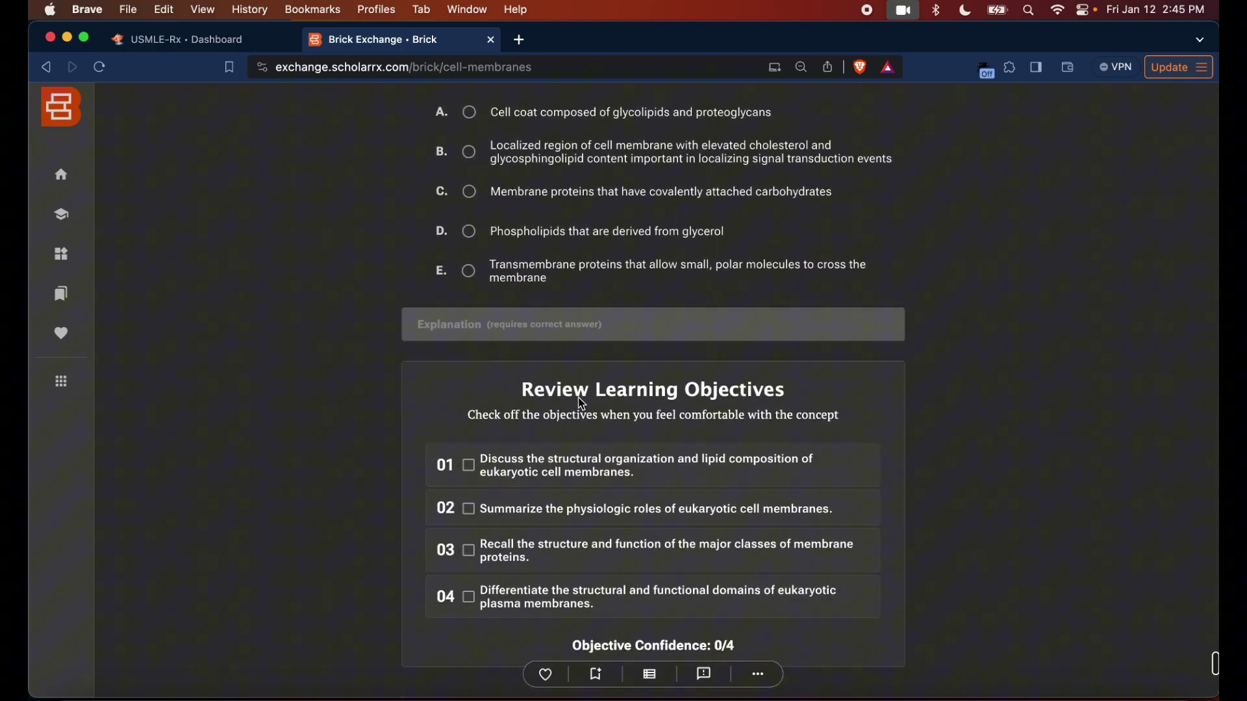
Tick the first four learning objective checkboxes
{"action": "left_click", "coordinate": [468, 394]}
{"action": "left_click", "coordinate": [469, 436]}
{"action": "left_click", "coordinate": [468, 478]}
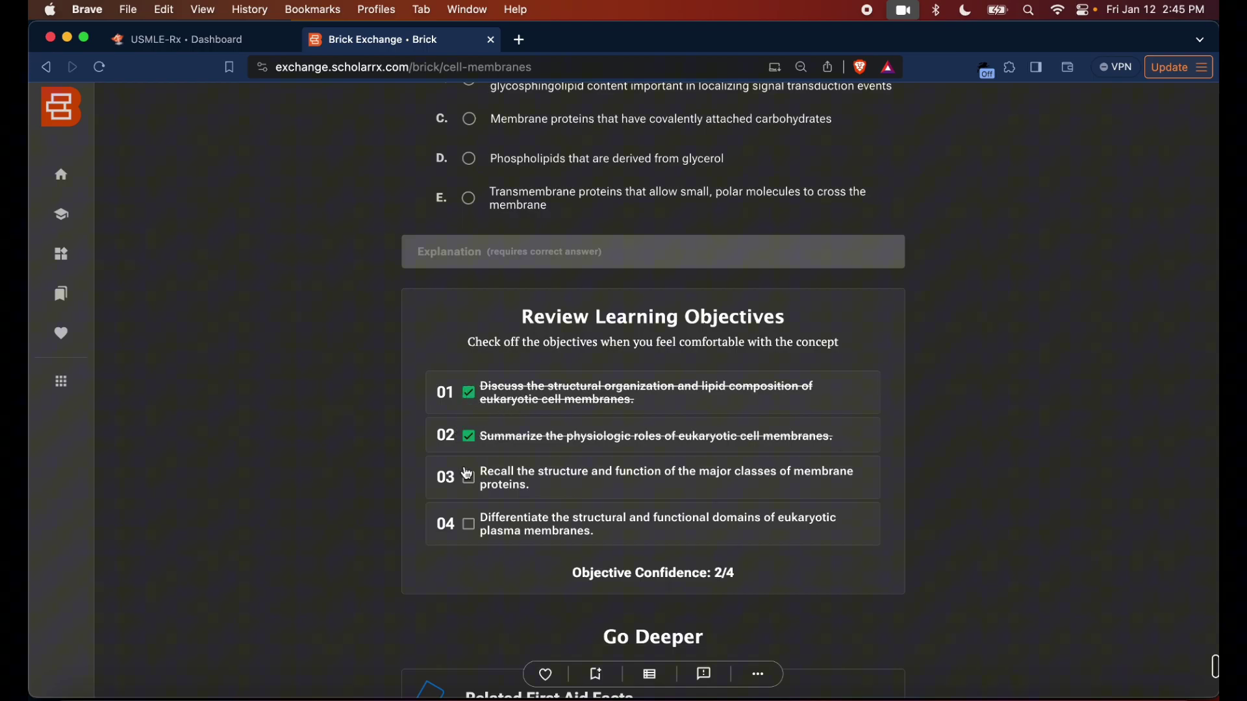
{"action": "left_click", "coordinate": [469, 524]}
Untick all four learning objectives so confidence returns to 0/4
{"action": "left_click", "coordinate": [468, 523]}
{"action": "left_click", "coordinate": [468, 478]}
{"action": "left_click", "coordinate": [469, 436]}
{"action": "left_click", "coordinate": [469, 394]}
Open the Cell trafficking, Cytoskeletal elements and Cilia structure First Aid facts in new tabs
{"action": "scroll", "coordinate": [543, 494], "scroll_direction": "down", "scroll_amount": 9}
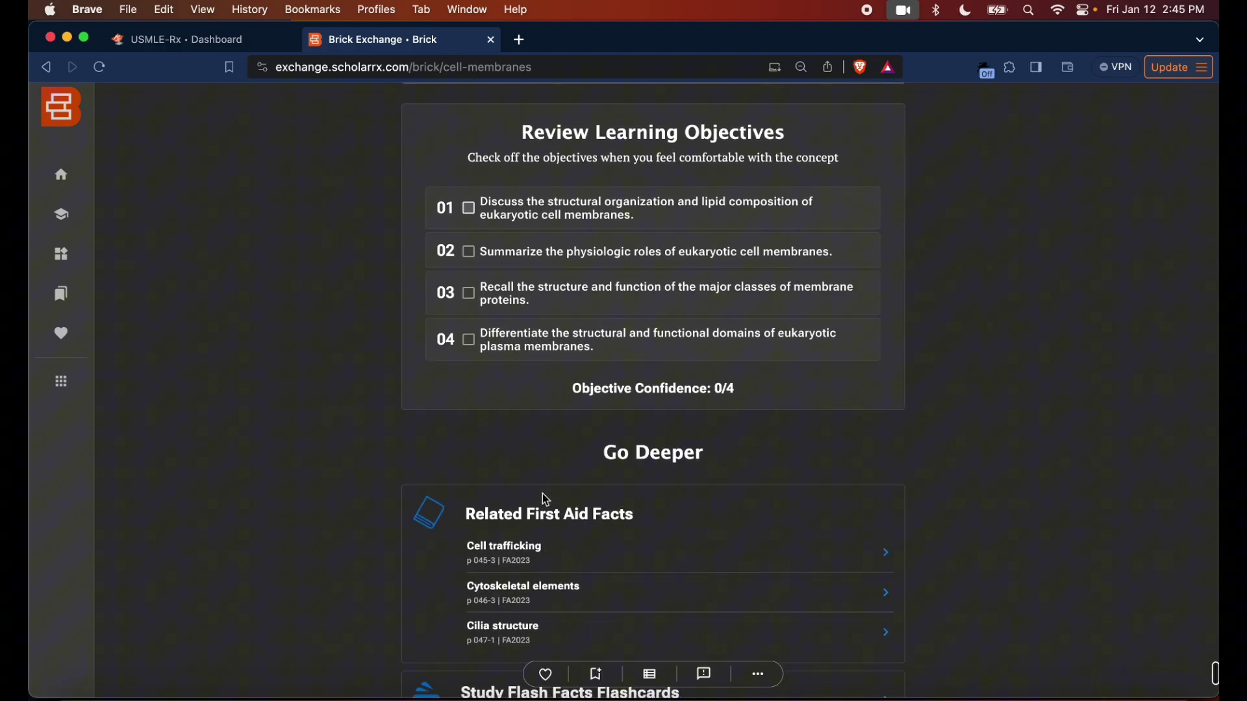
{"action": "scroll", "coordinate": [544, 501], "scroll_direction": "down", "scroll_amount": 1}
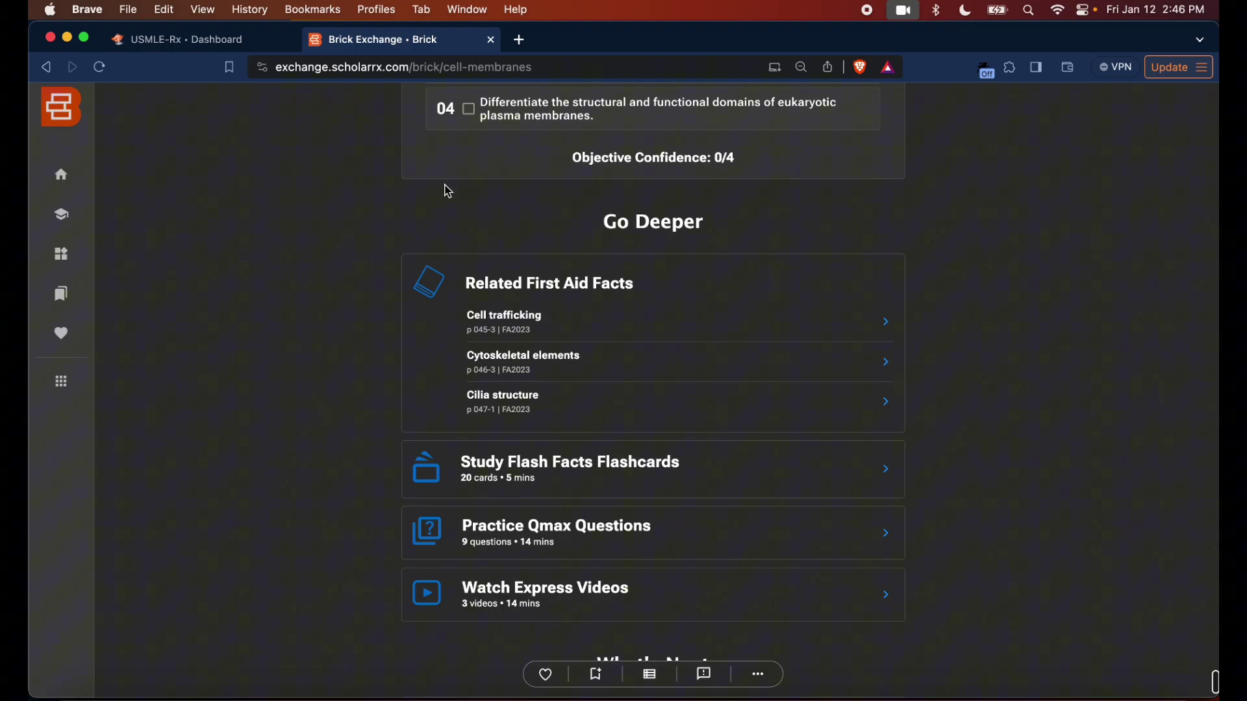
{"action": "right_click", "coordinate": [497, 318]}
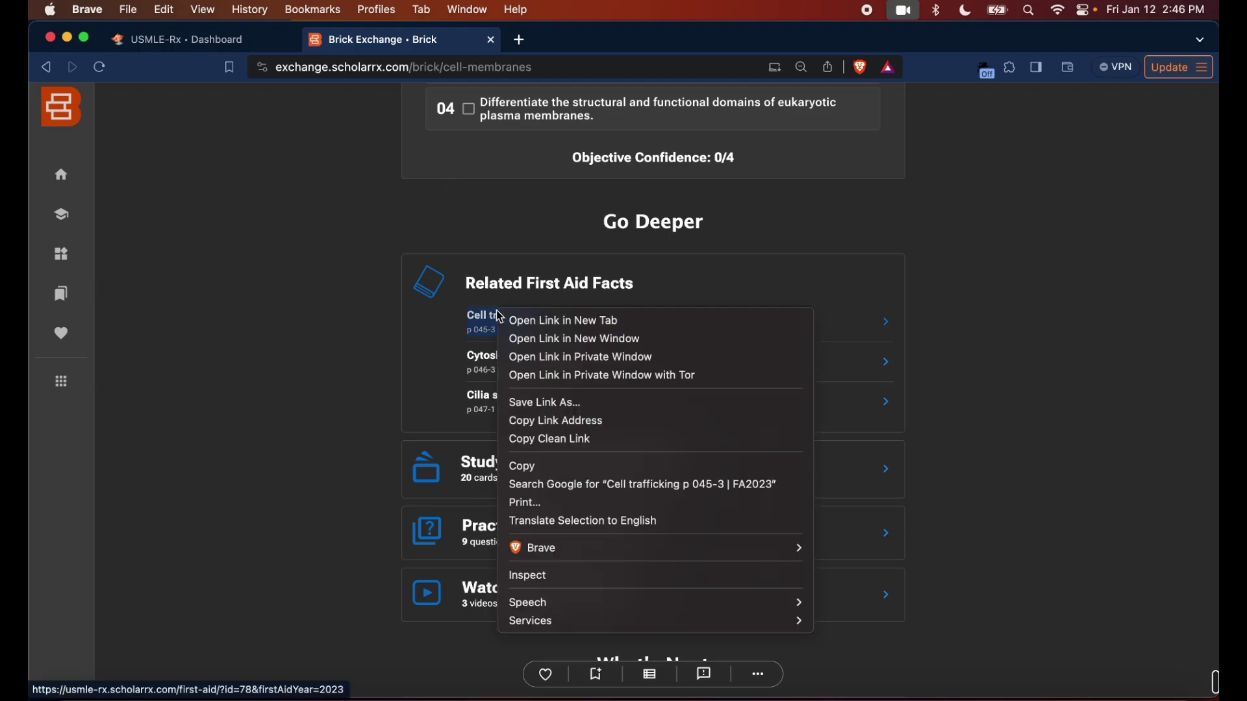
{"action": "left_click", "coordinate": [556, 331]}
{"action": "right_click", "coordinate": [516, 363]}
{"action": "left_click", "coordinate": [543, 374]}
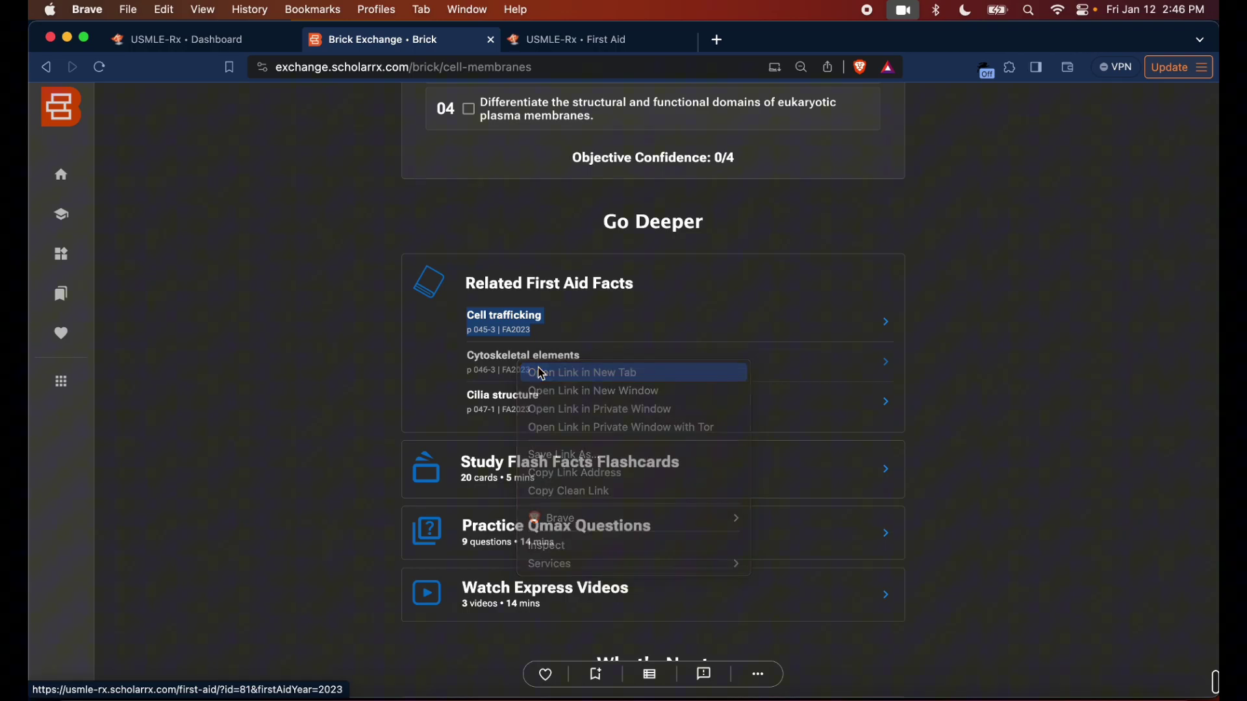
{"action": "right_click", "coordinate": [513, 397]}
{"action": "left_click", "coordinate": [539, 382]}
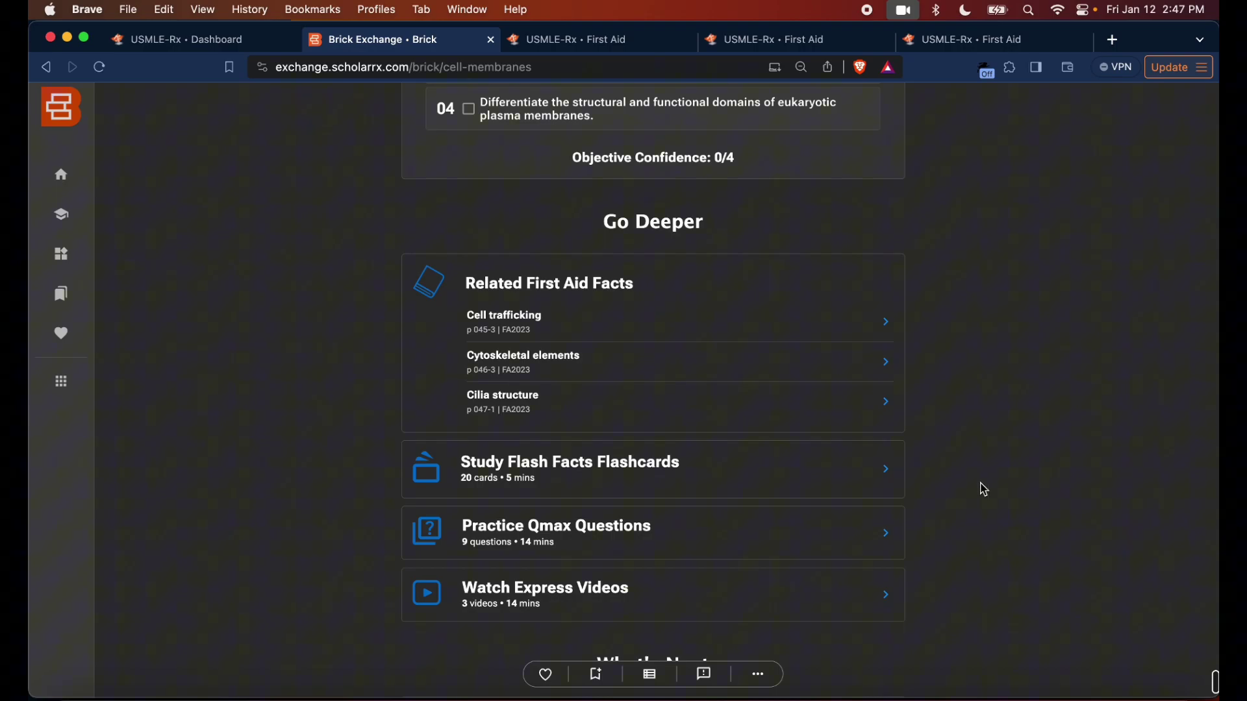
{"action": "left_click", "coordinate": [599, 43]}
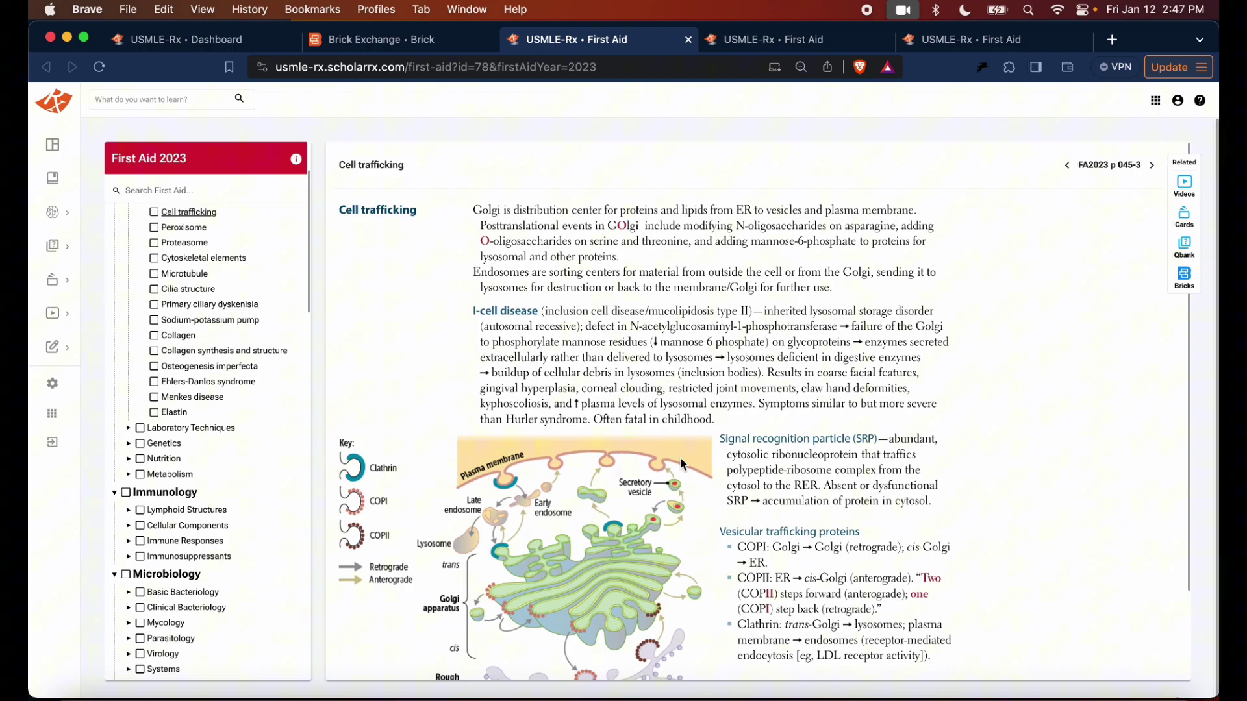
{"action": "scroll", "coordinate": [679, 458], "scroll_direction": "down", "scroll_amount": 3}
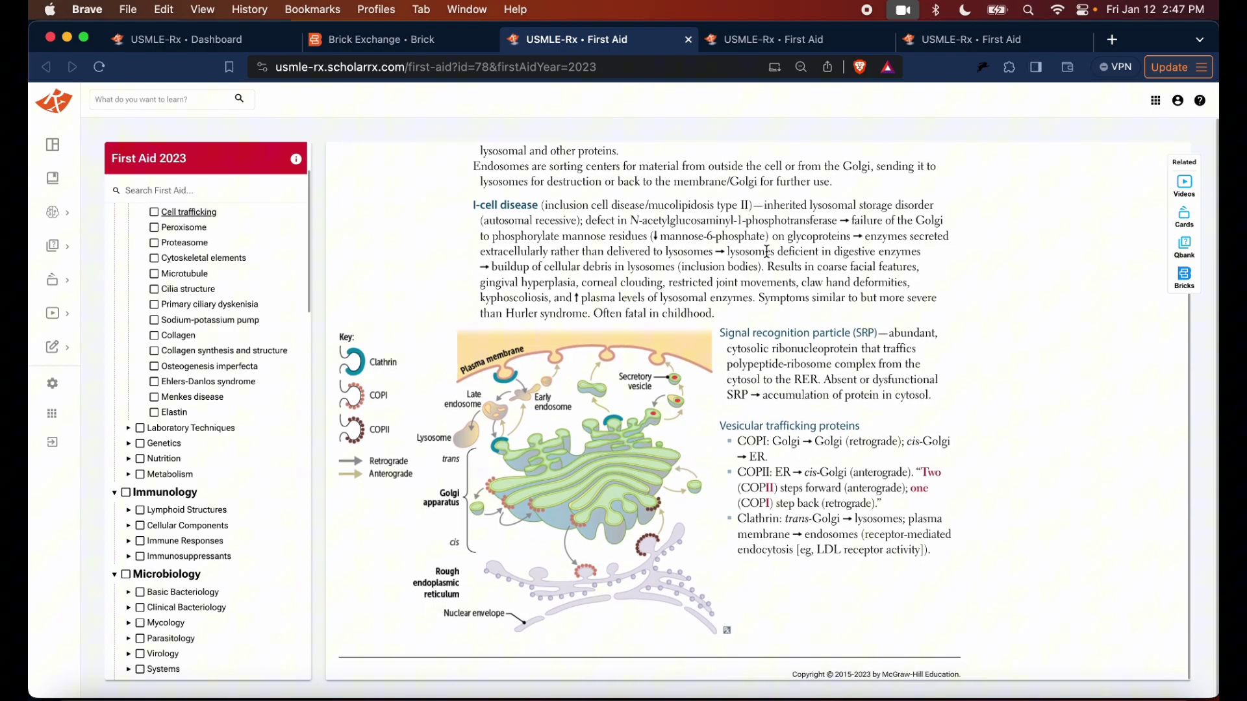
{"action": "key", "text": "ctrl+Tab"}
{"action": "scroll", "coordinate": [725, 336], "scroll_direction": "down", "scroll_amount": 1}
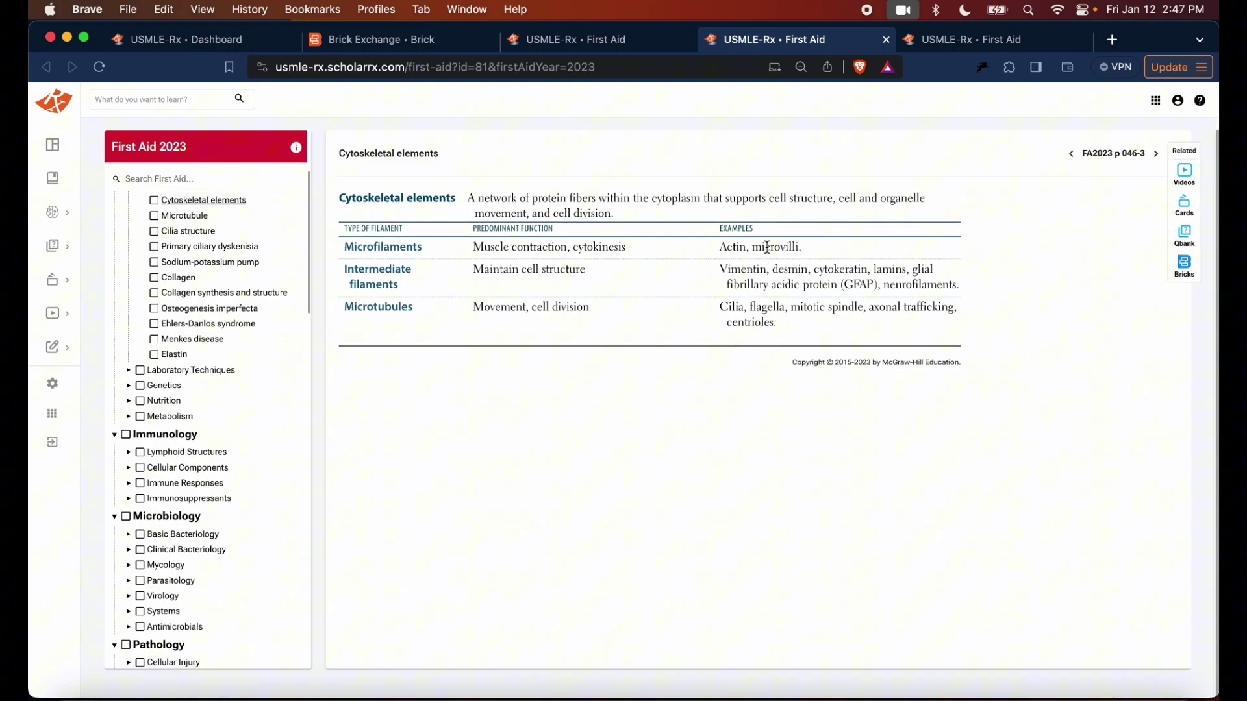
{"action": "key", "text": "ctrl+Tab"}
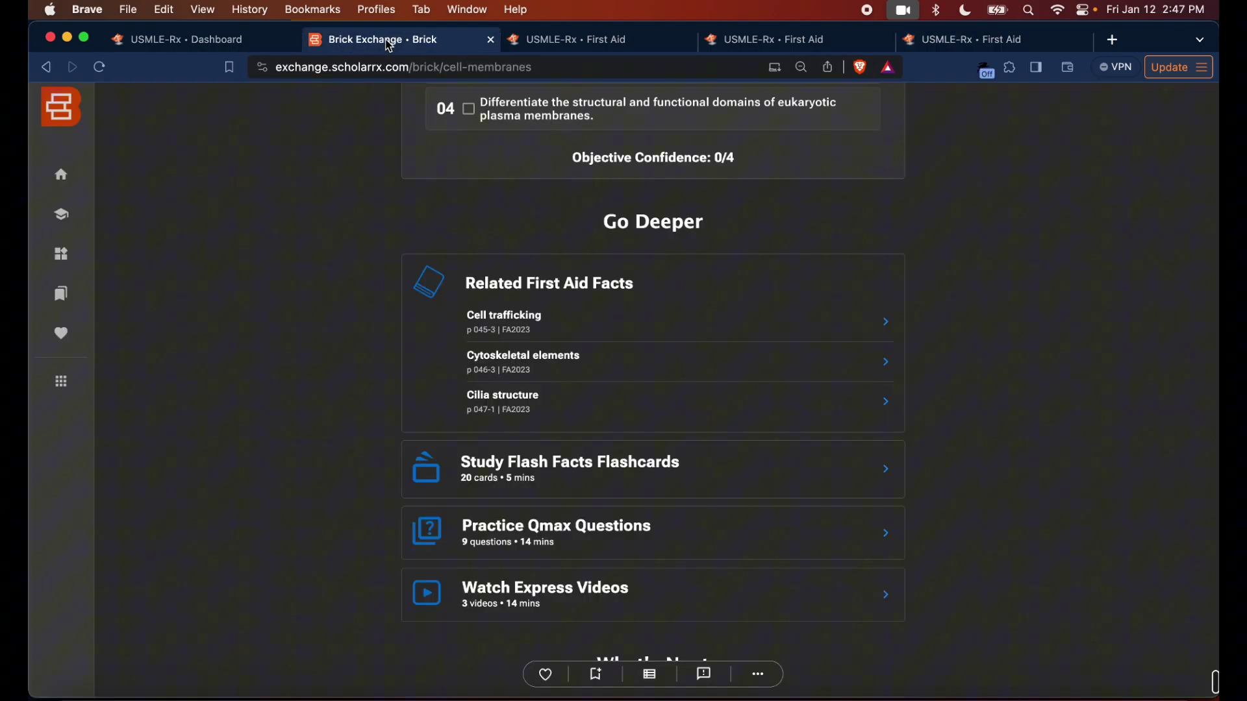
{"action": "left_click", "coordinate": [364, 40]}
In Anki's browser, list the 27690 cards tagged #AK_Step1_v12::#FirstAid
{"action": "left_click", "coordinate": [529, 696]}
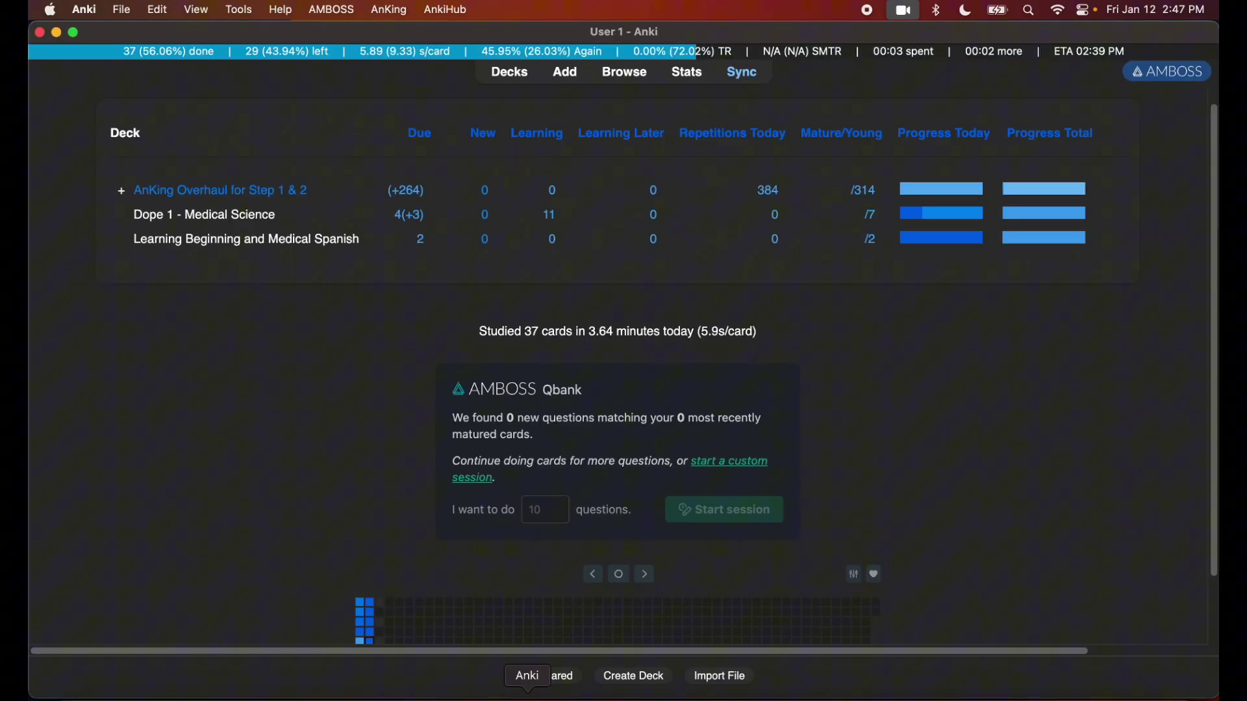
{"action": "left_click", "coordinate": [613, 83]}
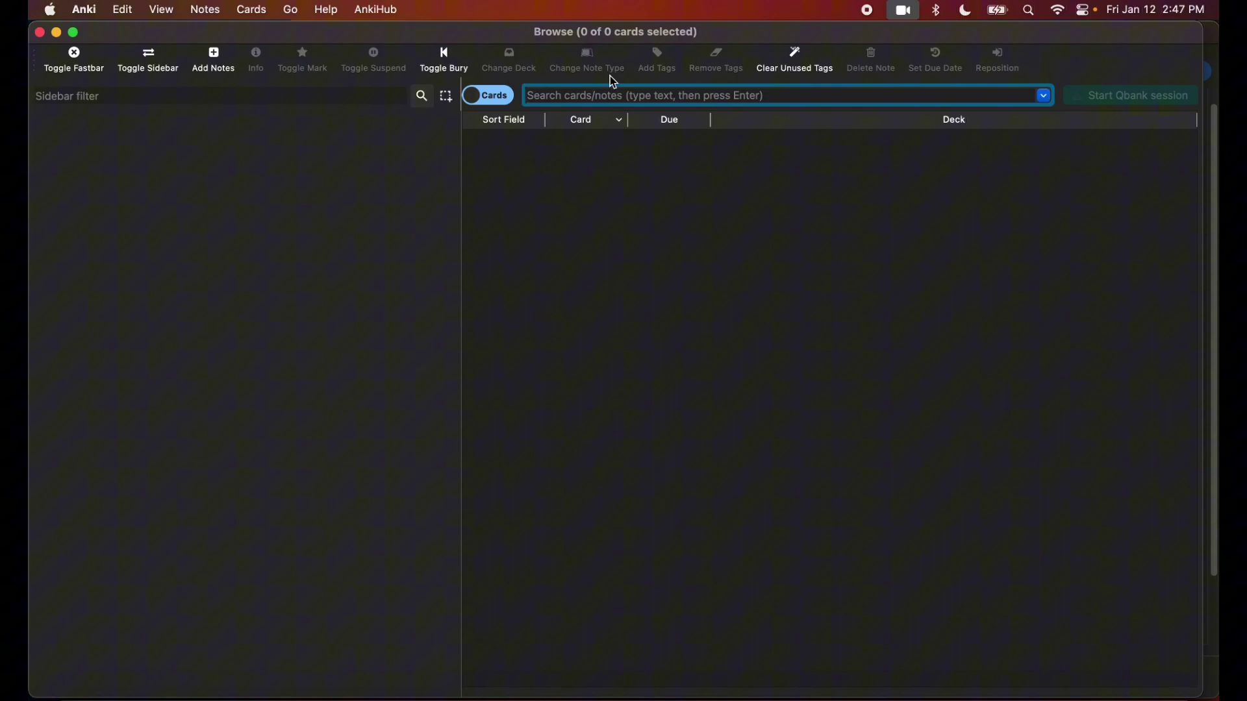
{"action": "scroll", "coordinate": [409, 326], "scroll_direction": "down", "scroll_amount": 1}
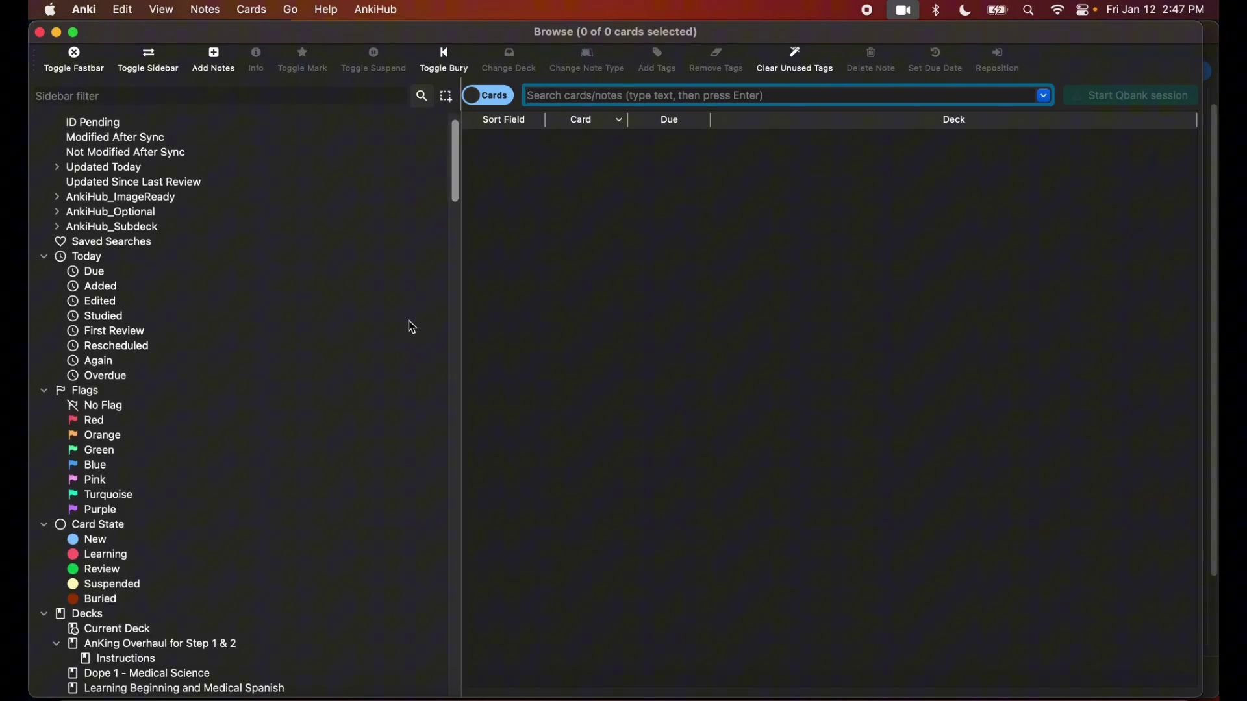
{"action": "scroll", "coordinate": [408, 321], "scroll_direction": "down", "scroll_amount": 15}
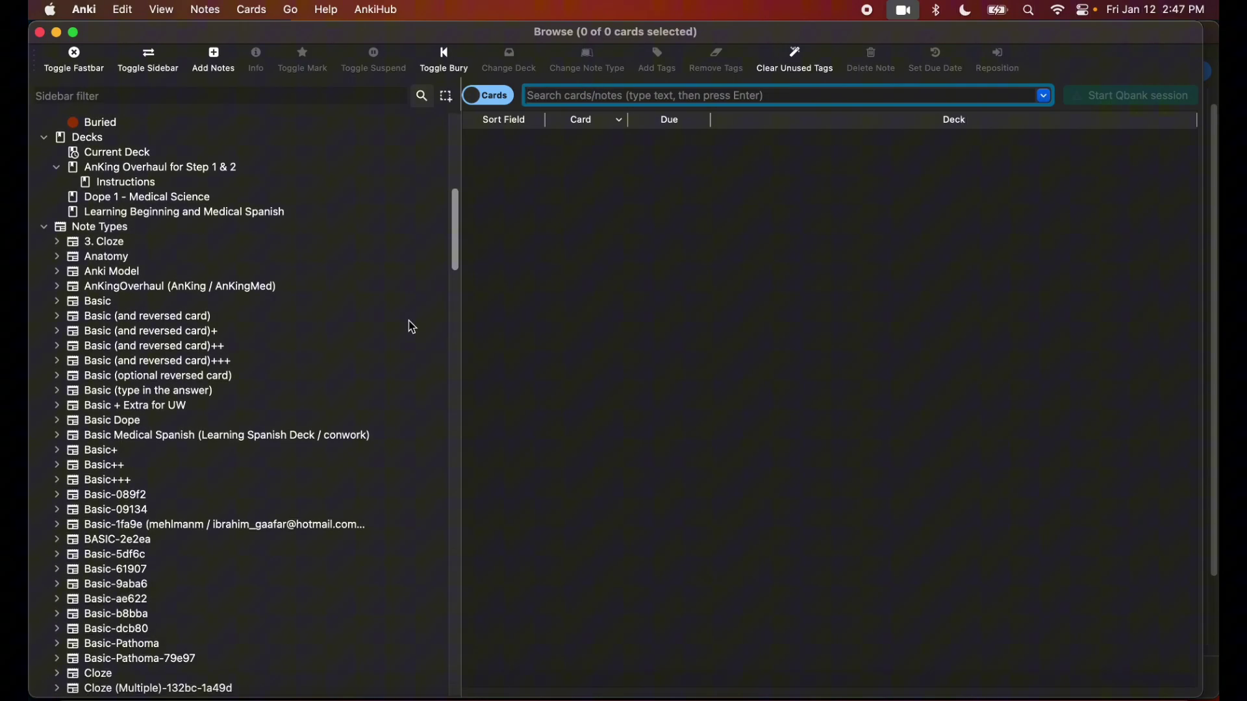
{"action": "scroll", "coordinate": [413, 327], "scroll_direction": "down", "scroll_amount": 20}
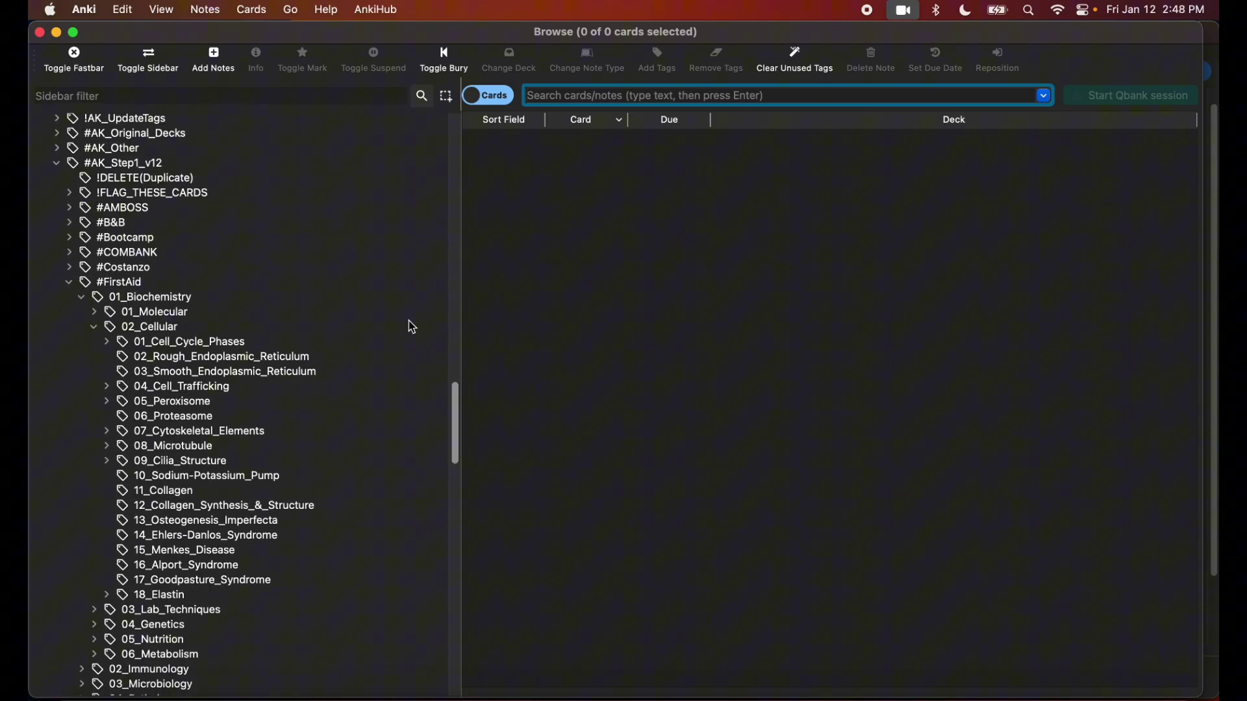
{"action": "left_click", "coordinate": [70, 287]}
Collapse the #FirstAid, 01_Biochemistry, 02_Cellular and #AK_Step1_v12 tag trees in the sidebar
{"action": "left_click", "coordinate": [69, 284]}
{"action": "left_click", "coordinate": [69, 284]}
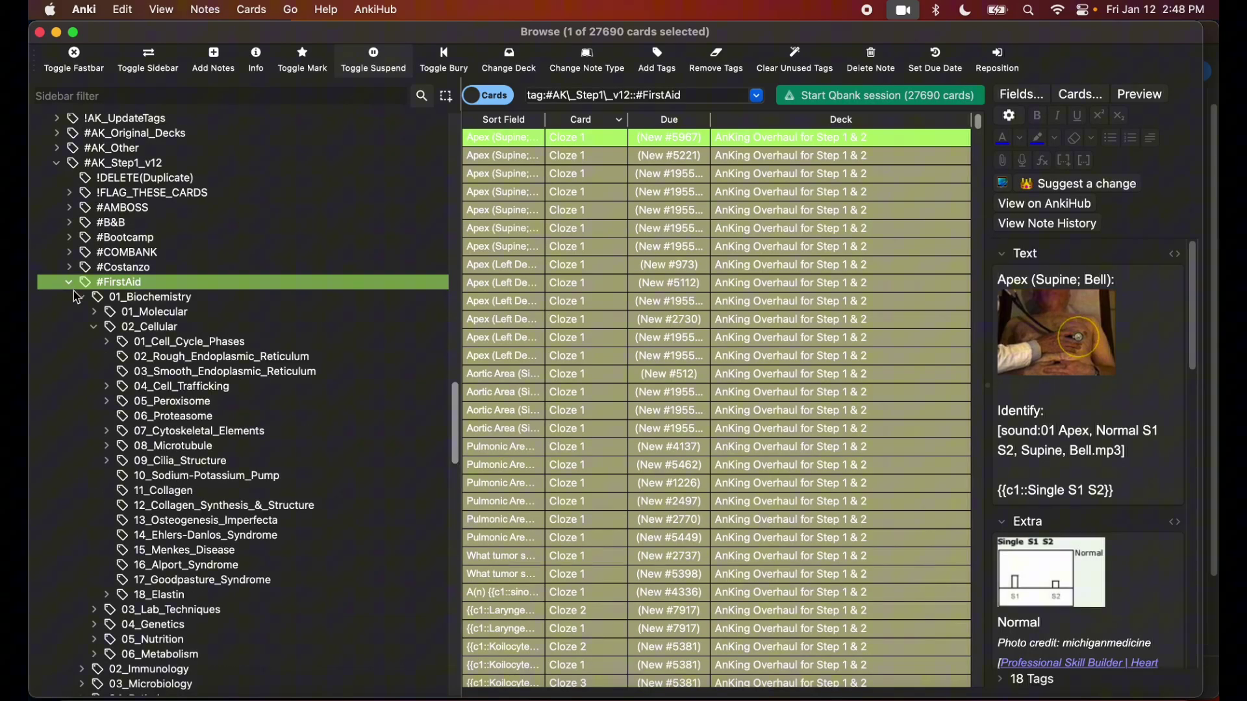
{"action": "left_click", "coordinate": [82, 297]}
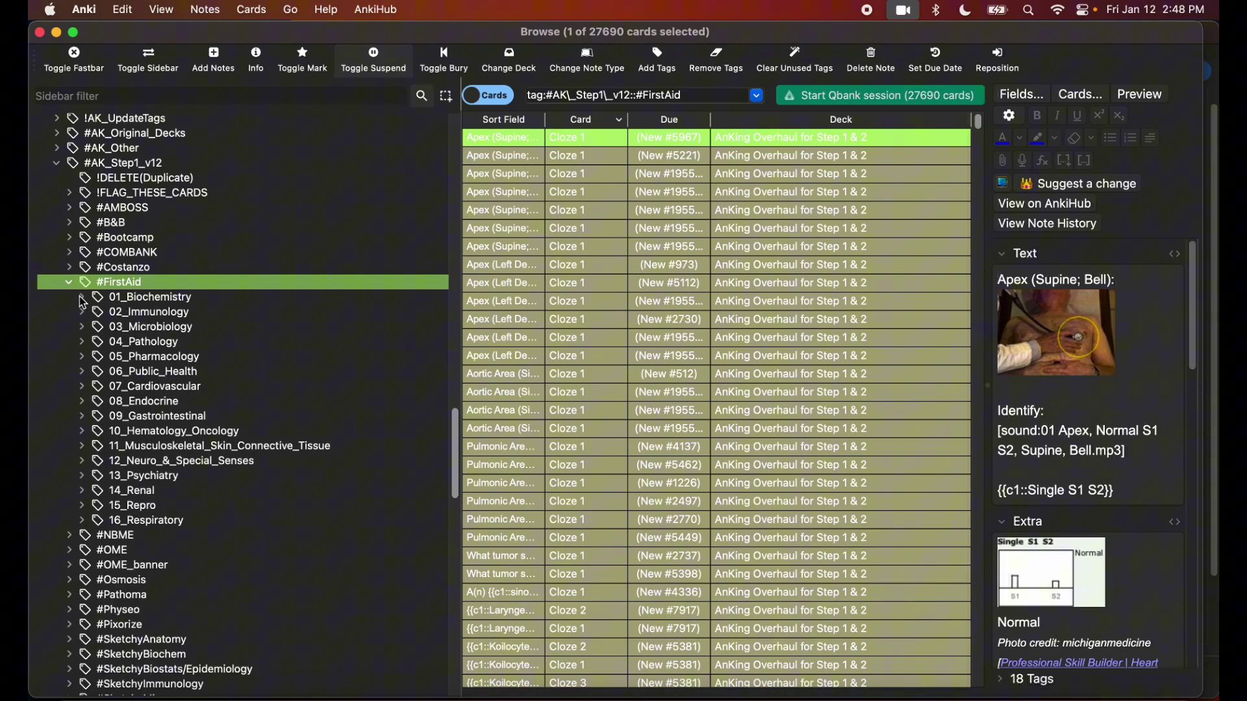
{"action": "left_click", "coordinate": [80, 298]}
{"action": "left_click", "coordinate": [95, 326]}
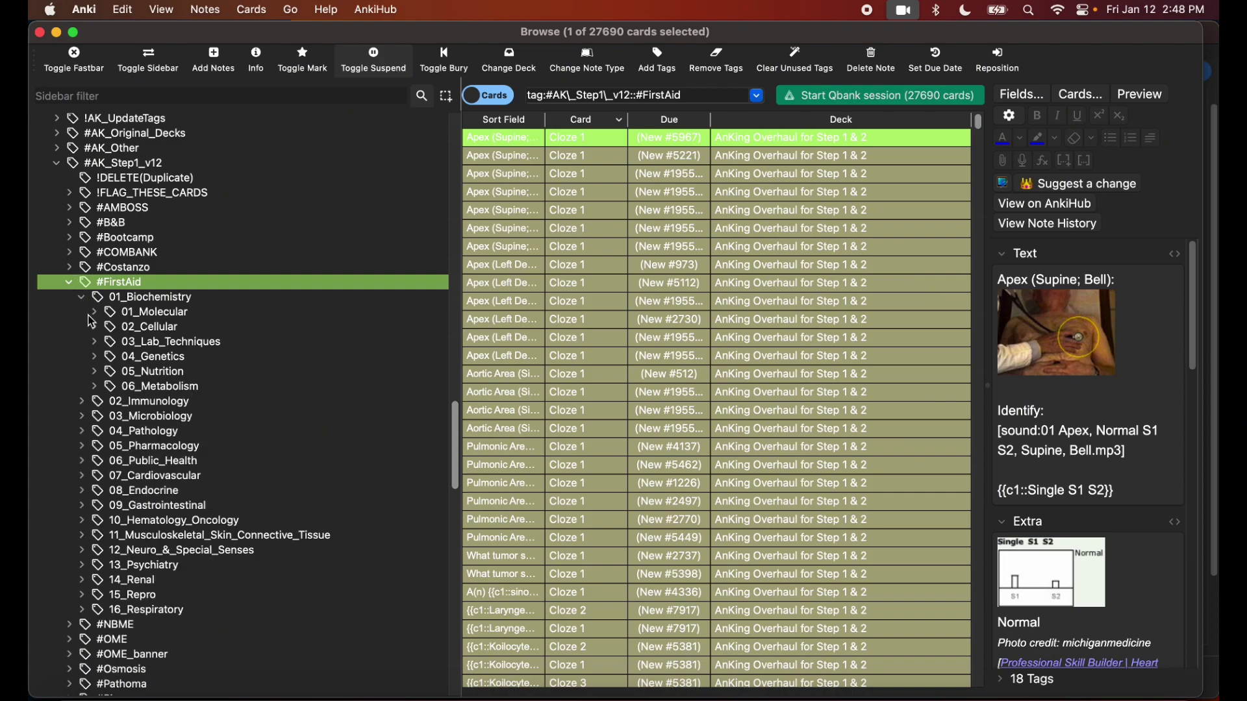
{"action": "left_click", "coordinate": [69, 283]}
{"action": "scroll", "coordinate": [78, 290], "scroll_direction": "up", "scroll_amount": 2}
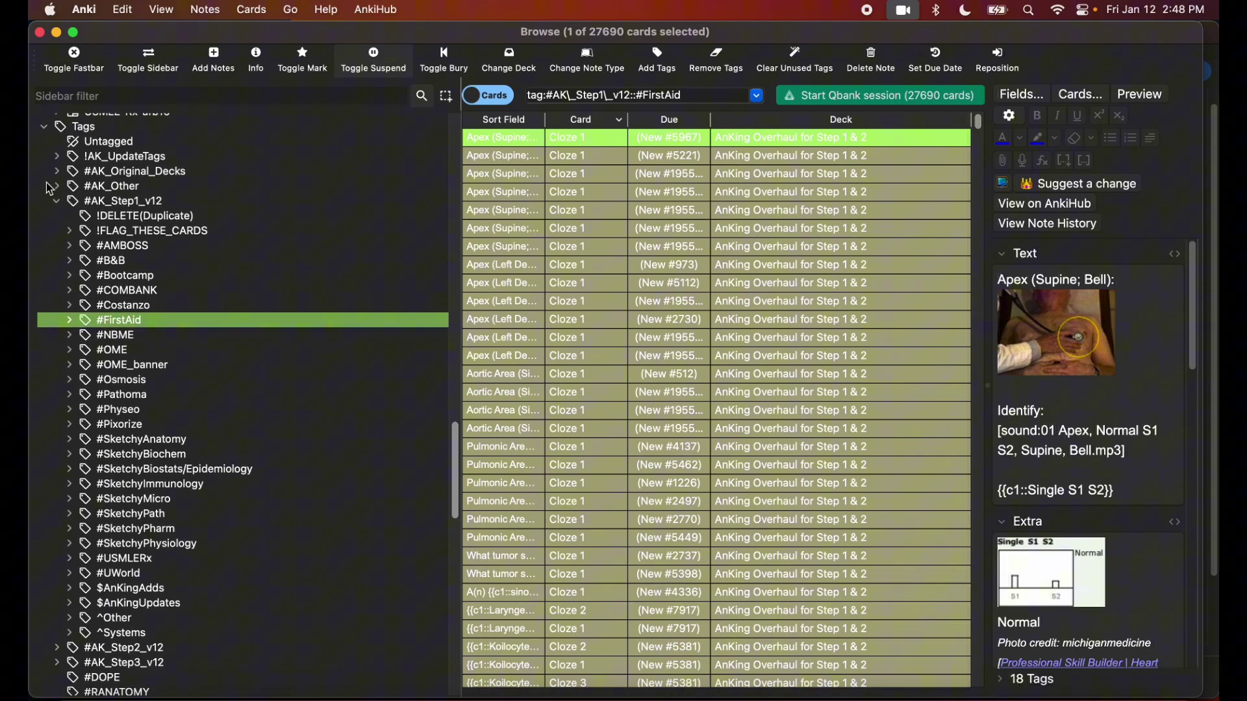
{"action": "left_click", "coordinate": [56, 202]}
{"action": "scroll", "coordinate": [97, 217], "scroll_direction": "up", "scroll_amount": 5}
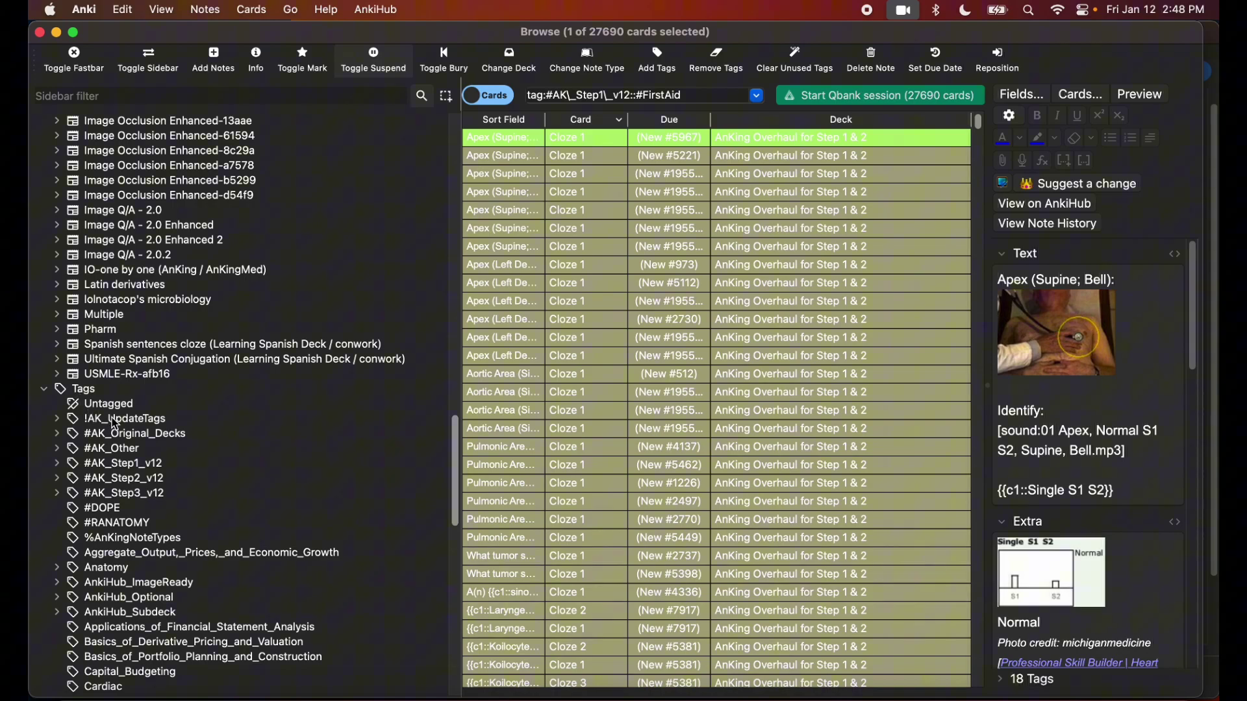
{"action": "scroll", "coordinate": [117, 426], "scroll_direction": "down", "scroll_amount": 2}
{"action": "scroll", "coordinate": [101, 352], "scroll_direction": "down", "scroll_amount": 3}
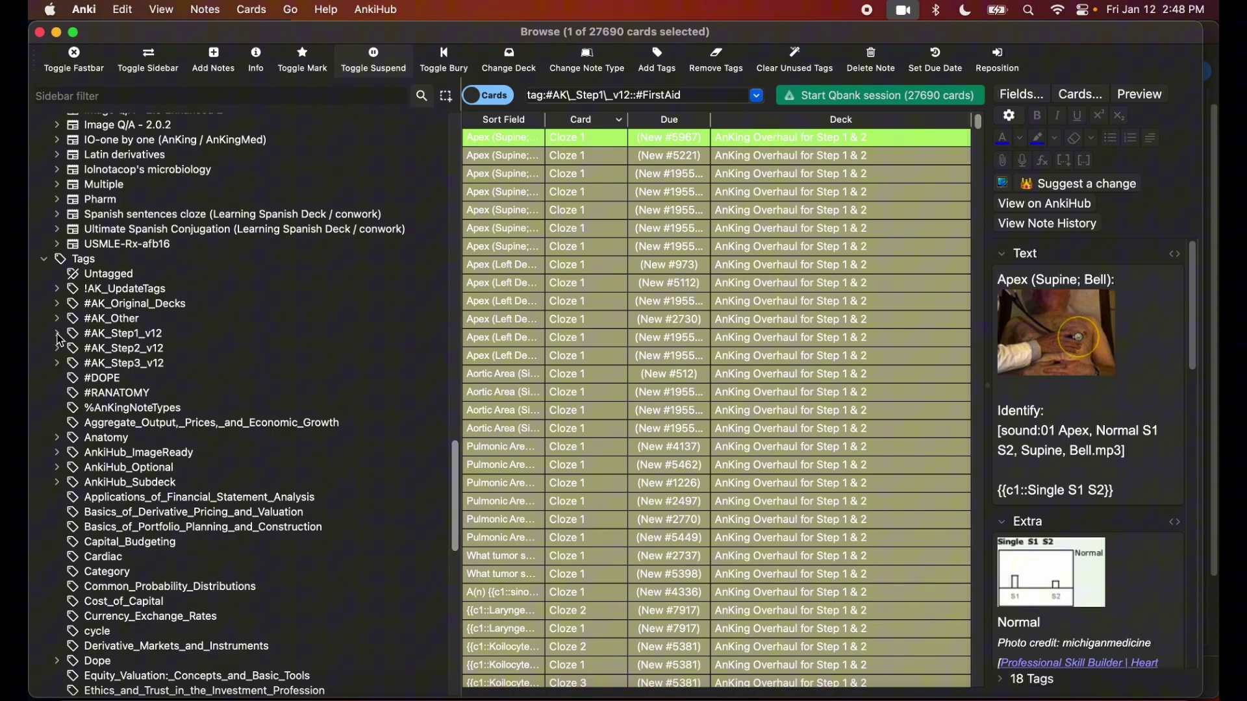
Expand #AK_Step1_v12 and browse the #AMBOSS, Biochemistry and Cardiovascular tags
{"action": "left_click", "coordinate": [61, 339]}
{"action": "scroll", "coordinate": [149, 422], "scroll_direction": "down", "scroll_amount": 5}
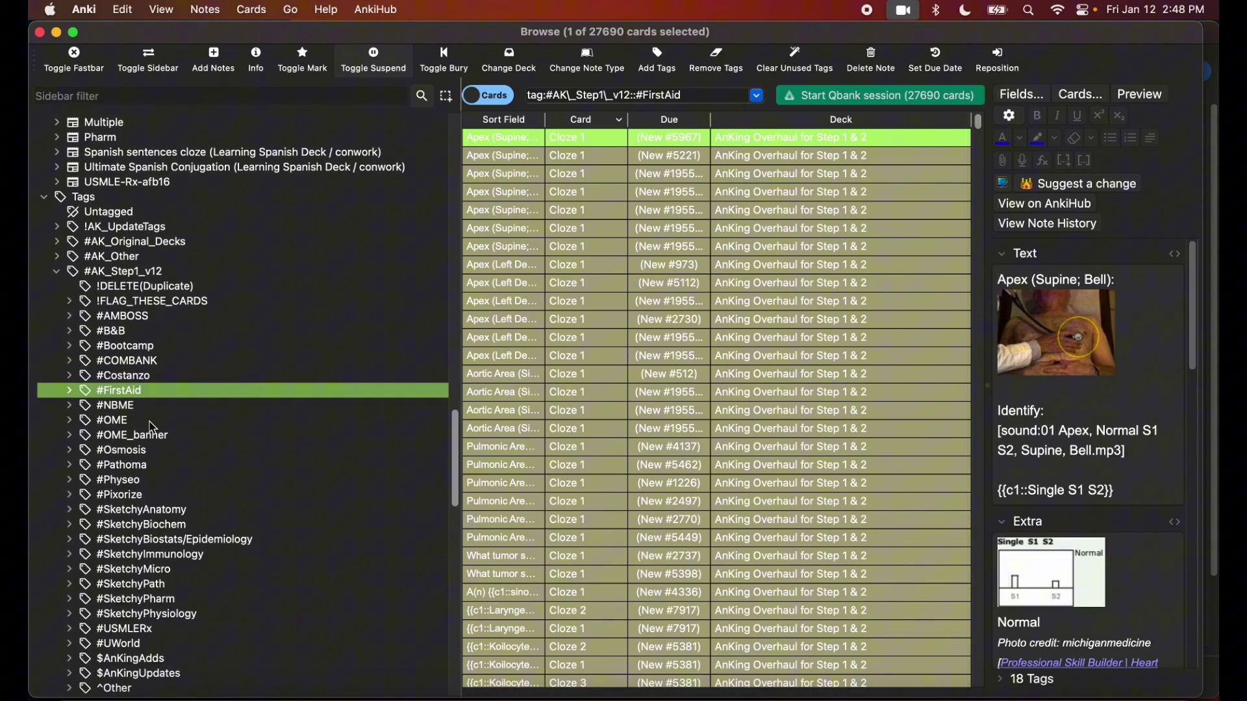
{"action": "left_click", "coordinate": [116, 298]}
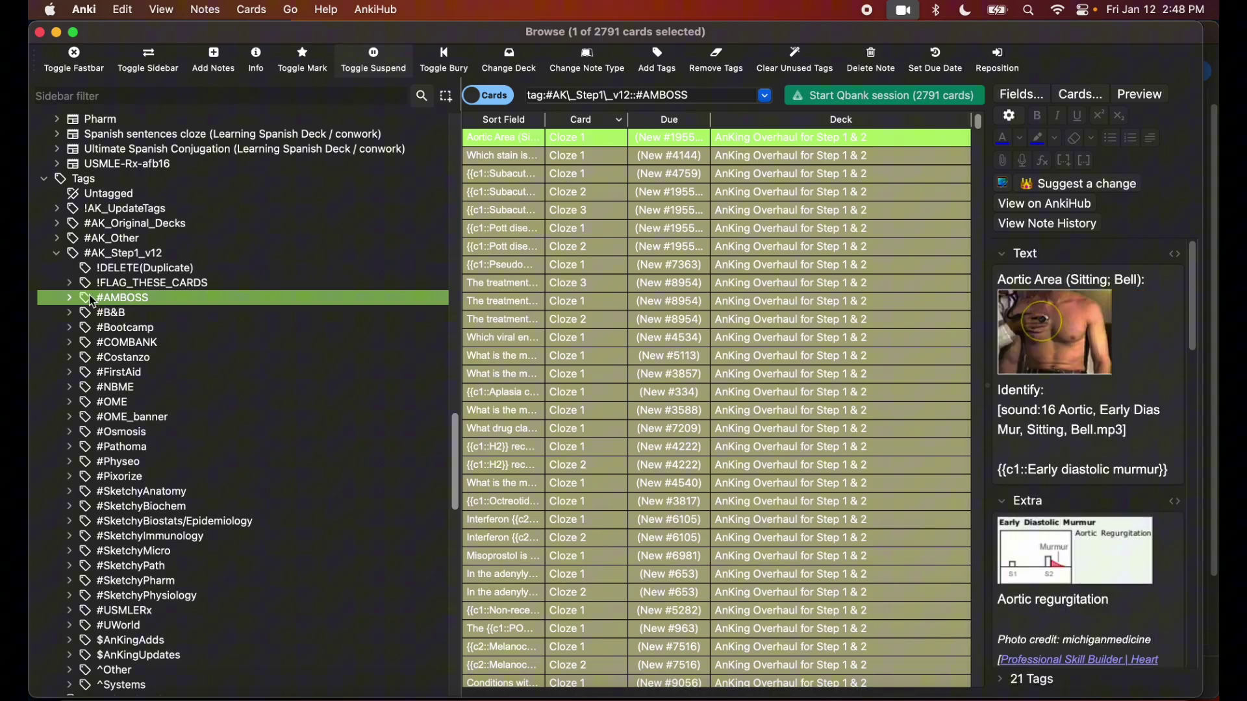
{"action": "left_click", "coordinate": [69, 301]}
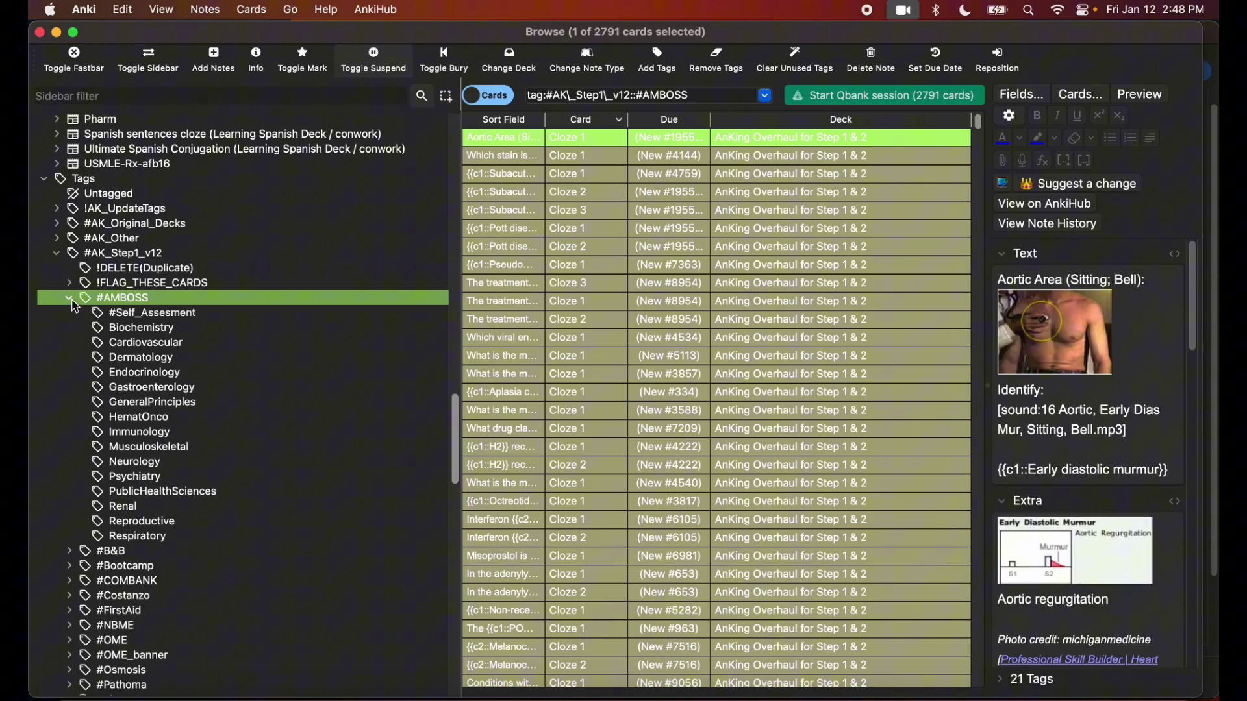
{"action": "left_click", "coordinate": [124, 329]}
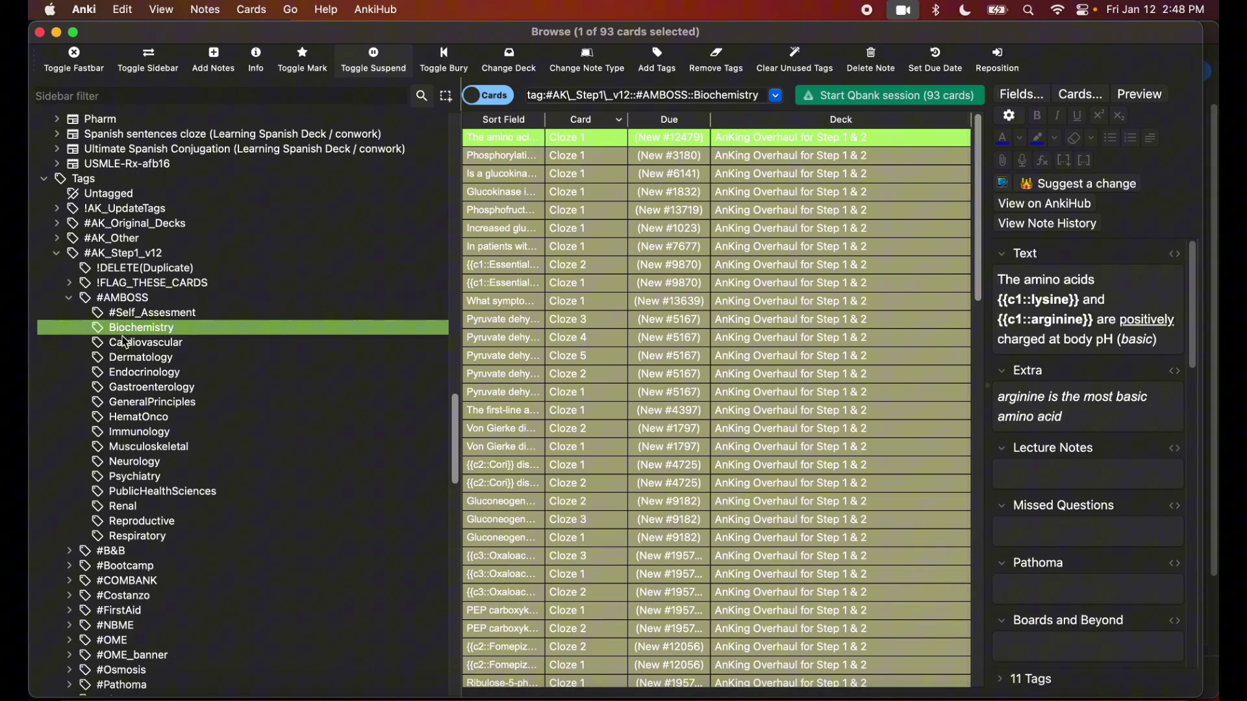
{"action": "left_click", "coordinate": [125, 344]}
{"action": "left_click", "coordinate": [119, 329]}
{"action": "left_click", "coordinate": [69, 300]}
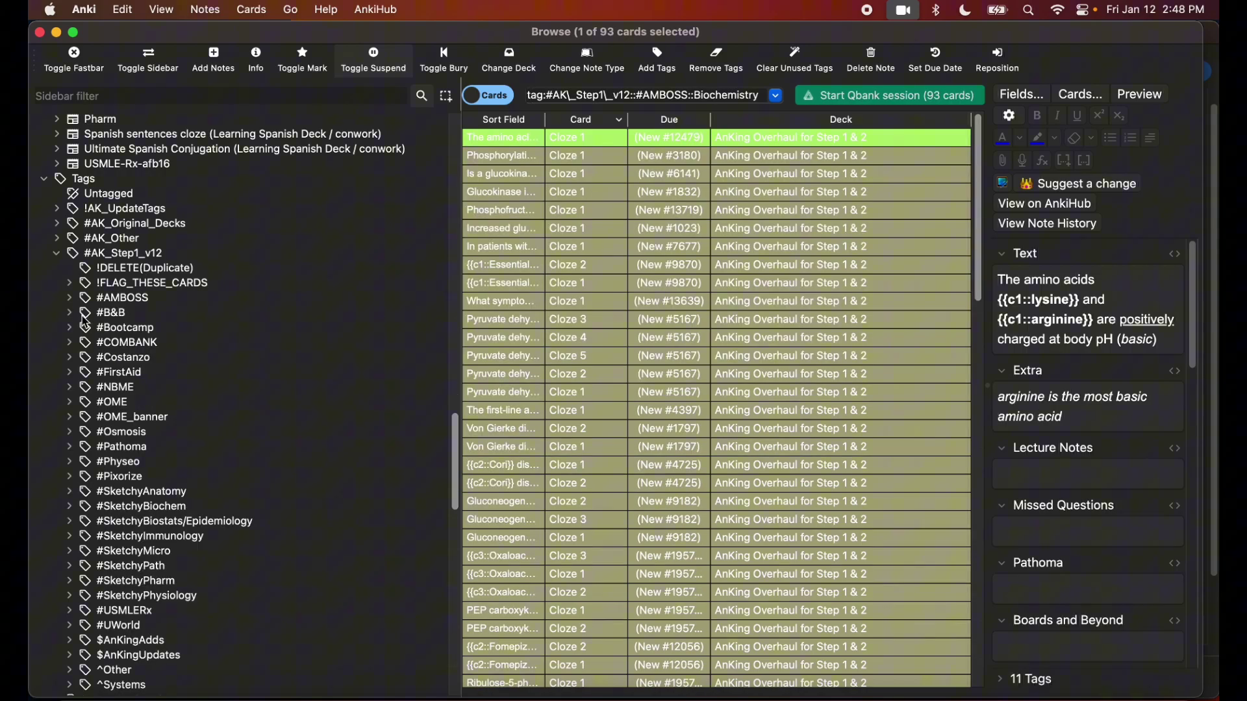
Browse the #B&B, #Bootcamp, #COMBANK, #Costanzo and #NBME tags
{"action": "left_click", "coordinate": [67, 314]}
{"action": "left_click", "coordinate": [70, 313]}
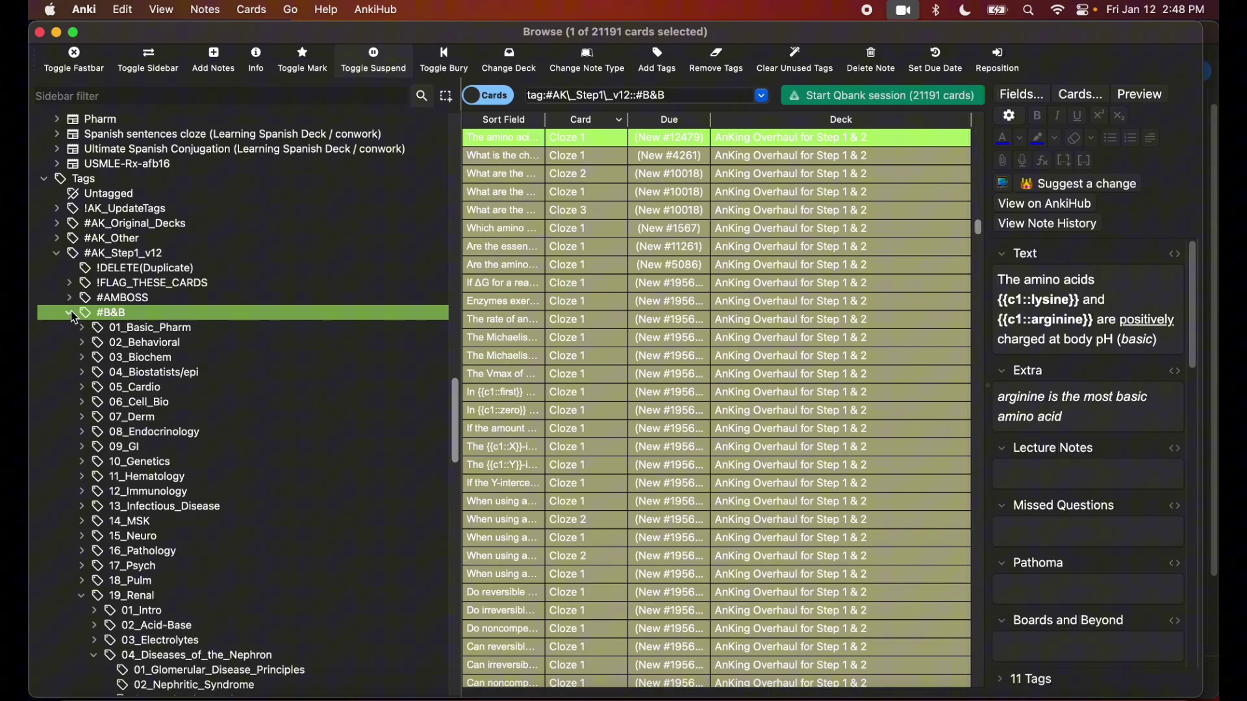
{"action": "left_click", "coordinate": [71, 314]}
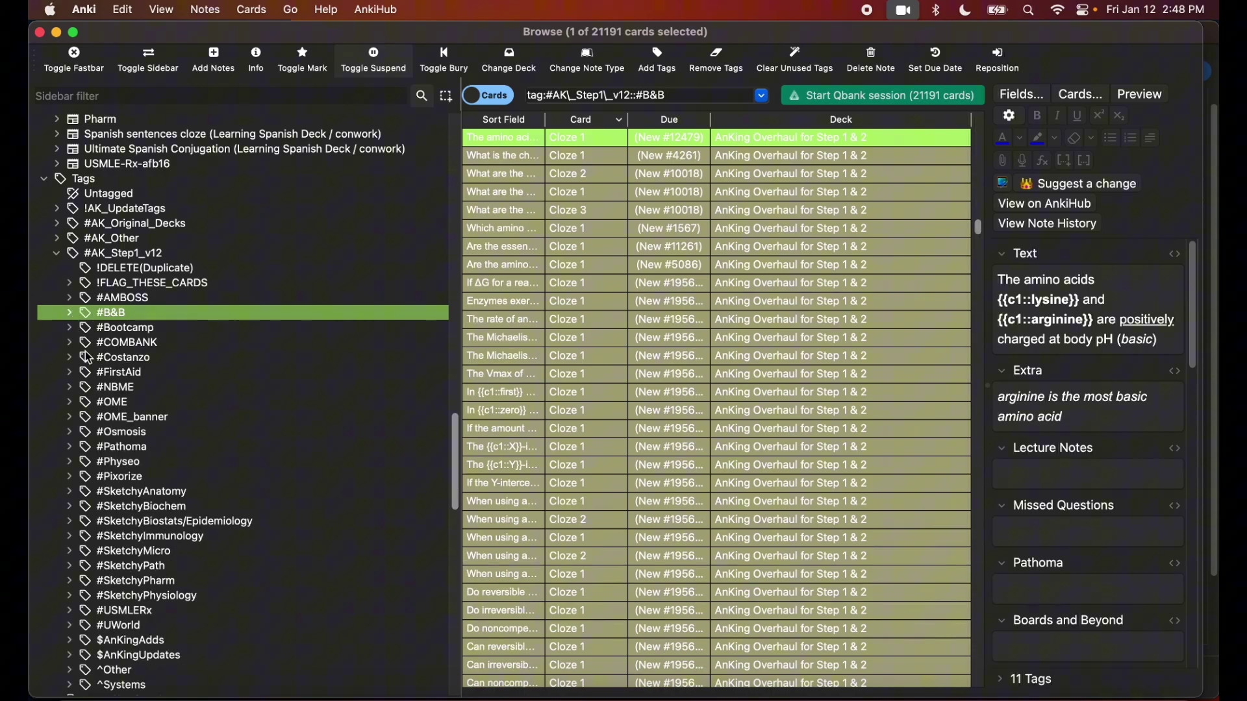
{"action": "left_click", "coordinate": [102, 329]}
{"action": "left_click", "coordinate": [111, 344]}
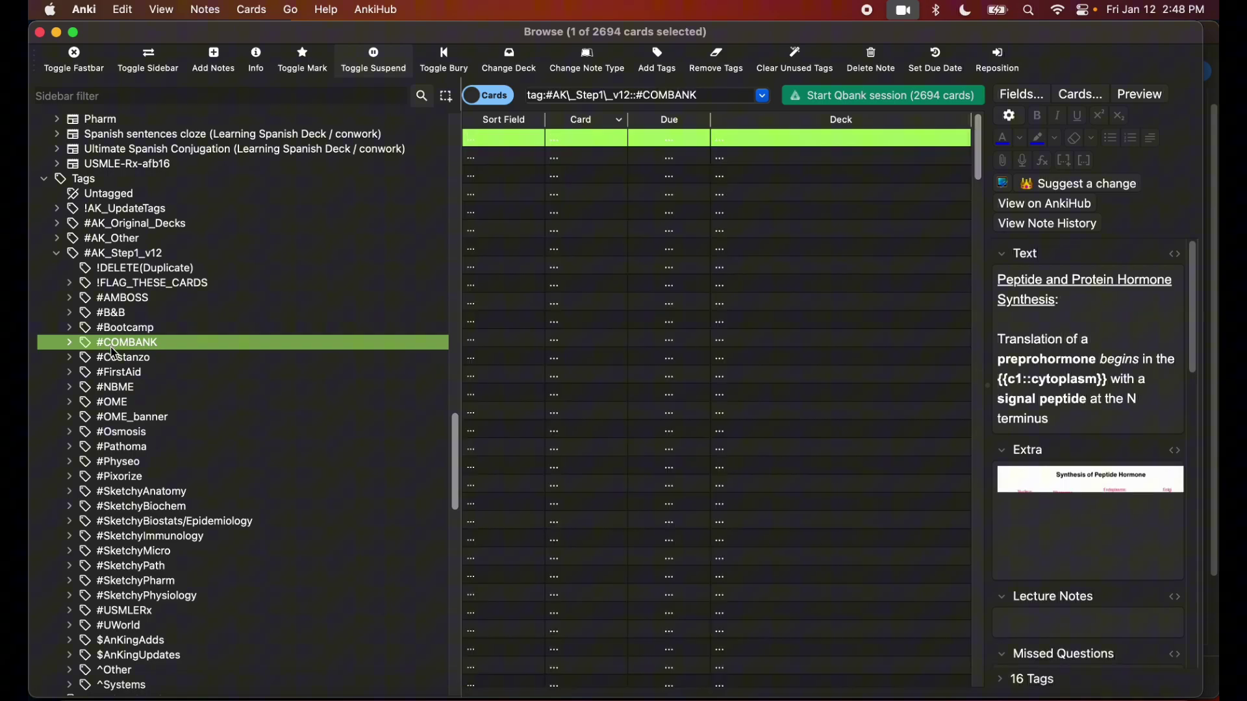
{"action": "left_click", "coordinate": [119, 359]}
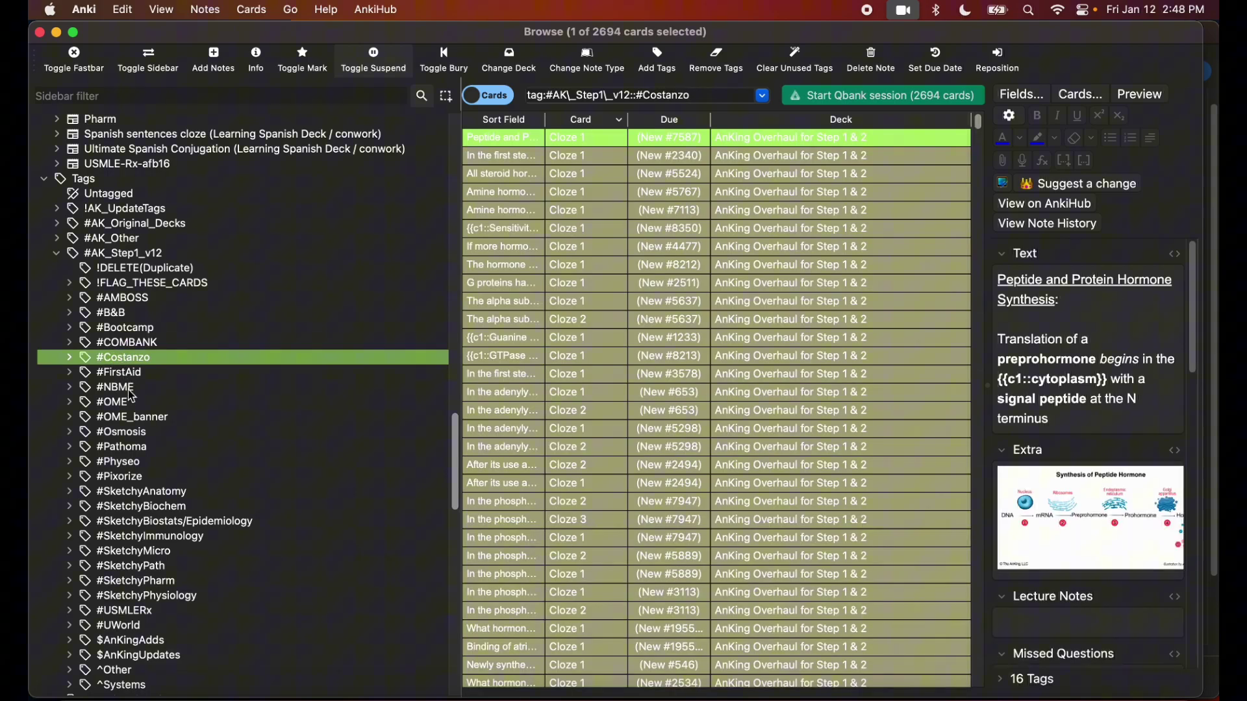
{"action": "left_click", "coordinate": [71, 386]}
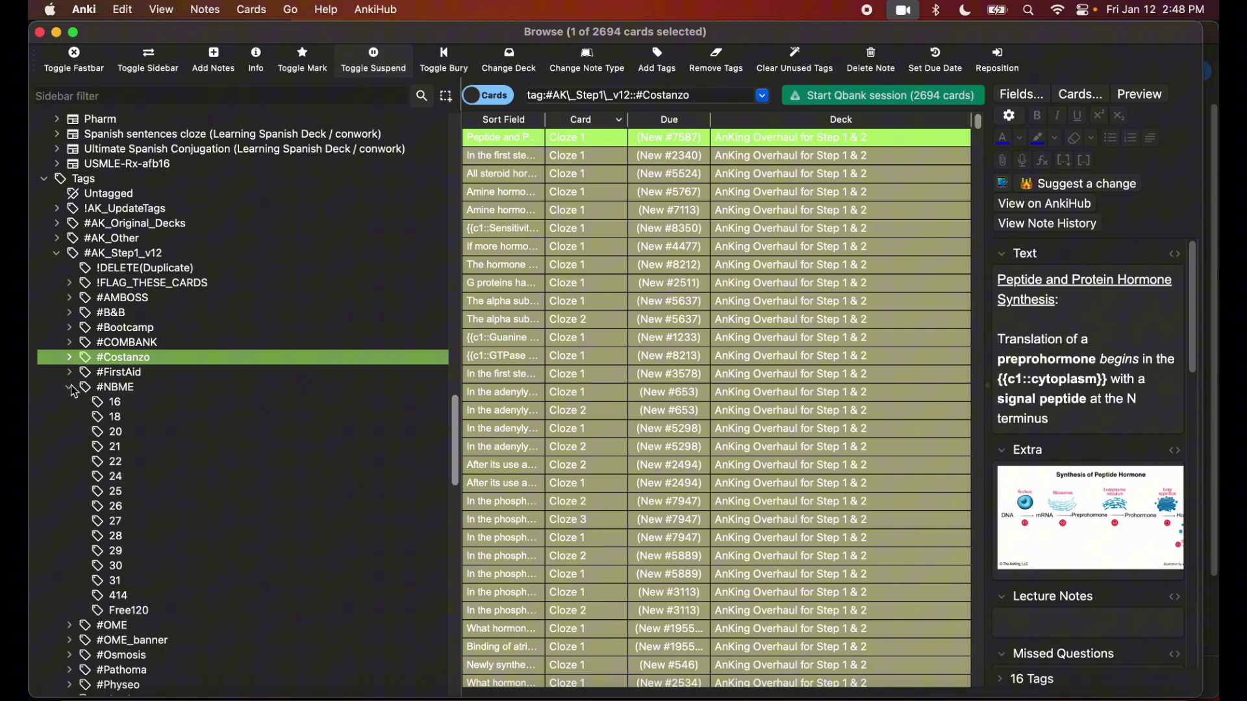
{"action": "left_click", "coordinate": [71, 385]}
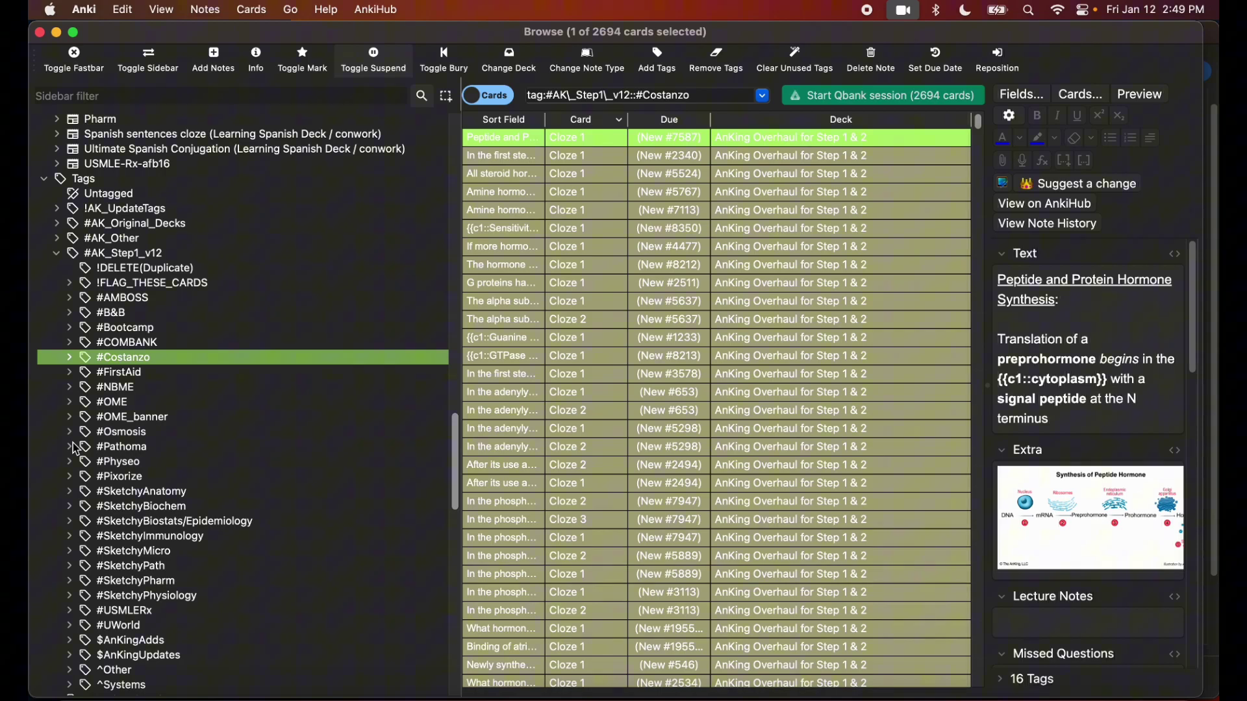
List USMLERx 1062.15, then the four USMLERx 1068.16 cards, and glance at #UWorld
{"action": "scroll", "coordinate": [76, 467], "scroll_direction": "down", "scroll_amount": 1}
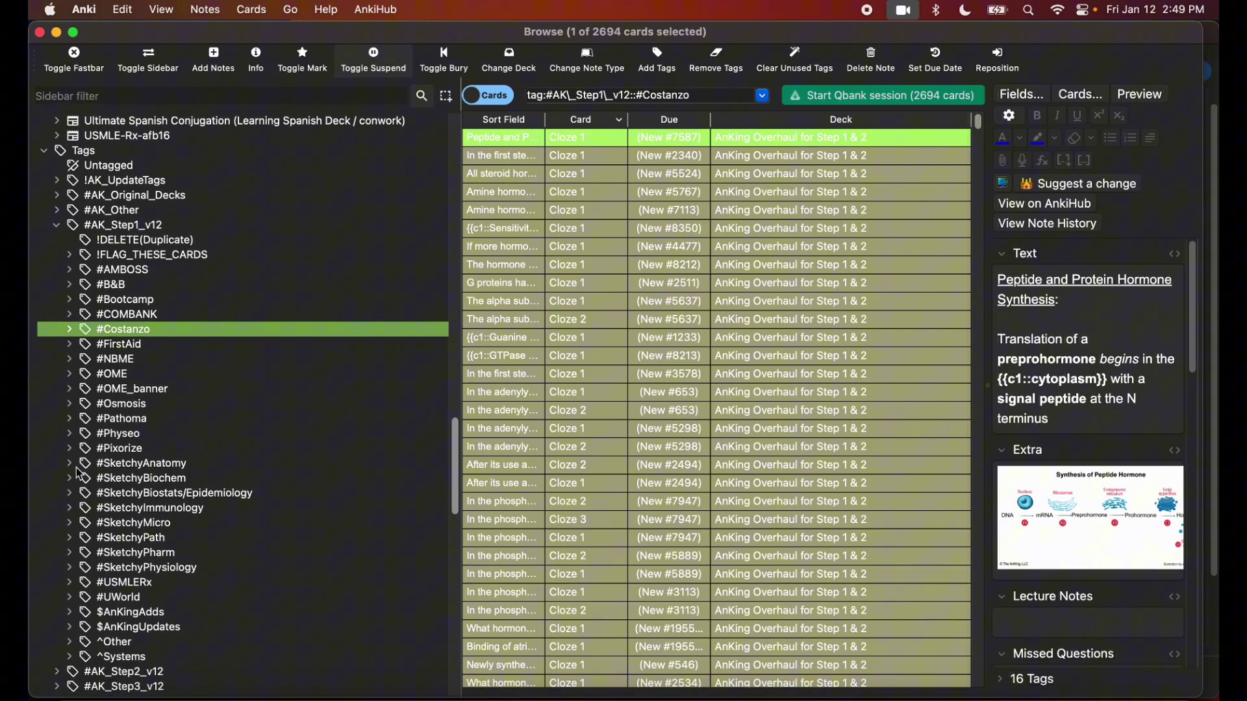
{"action": "left_click", "coordinate": [70, 585]}
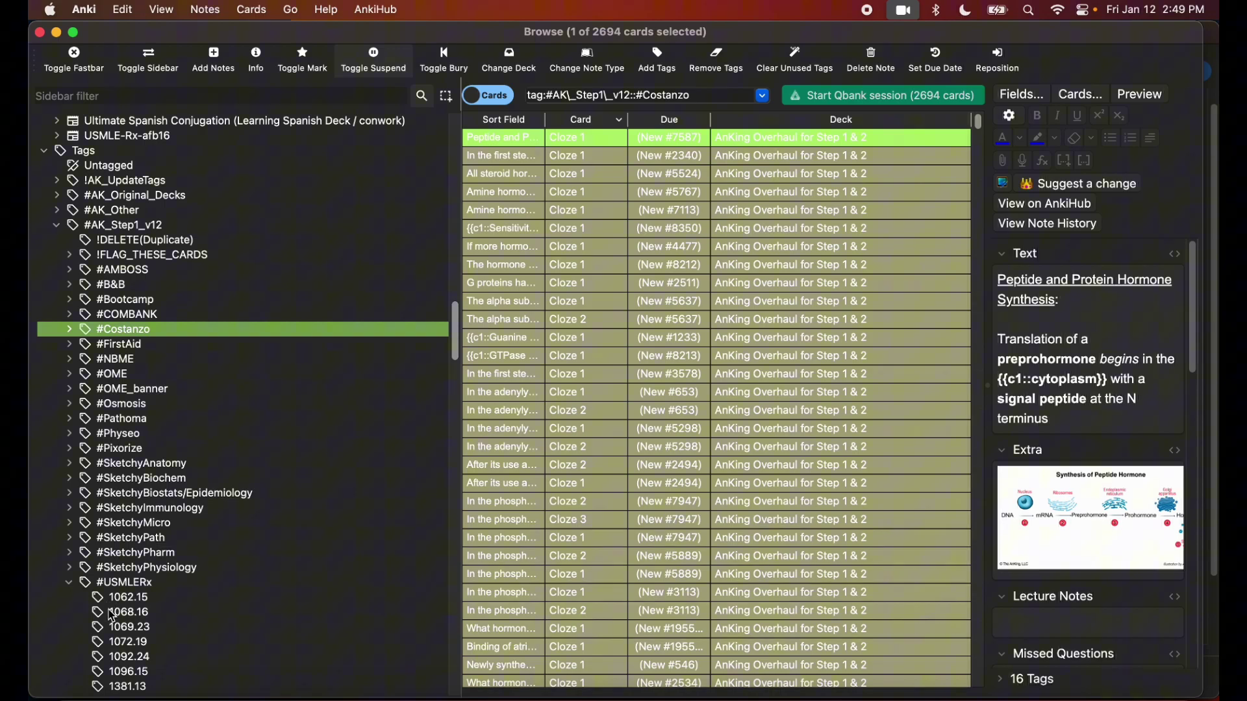
{"action": "left_click", "coordinate": [114, 599]}
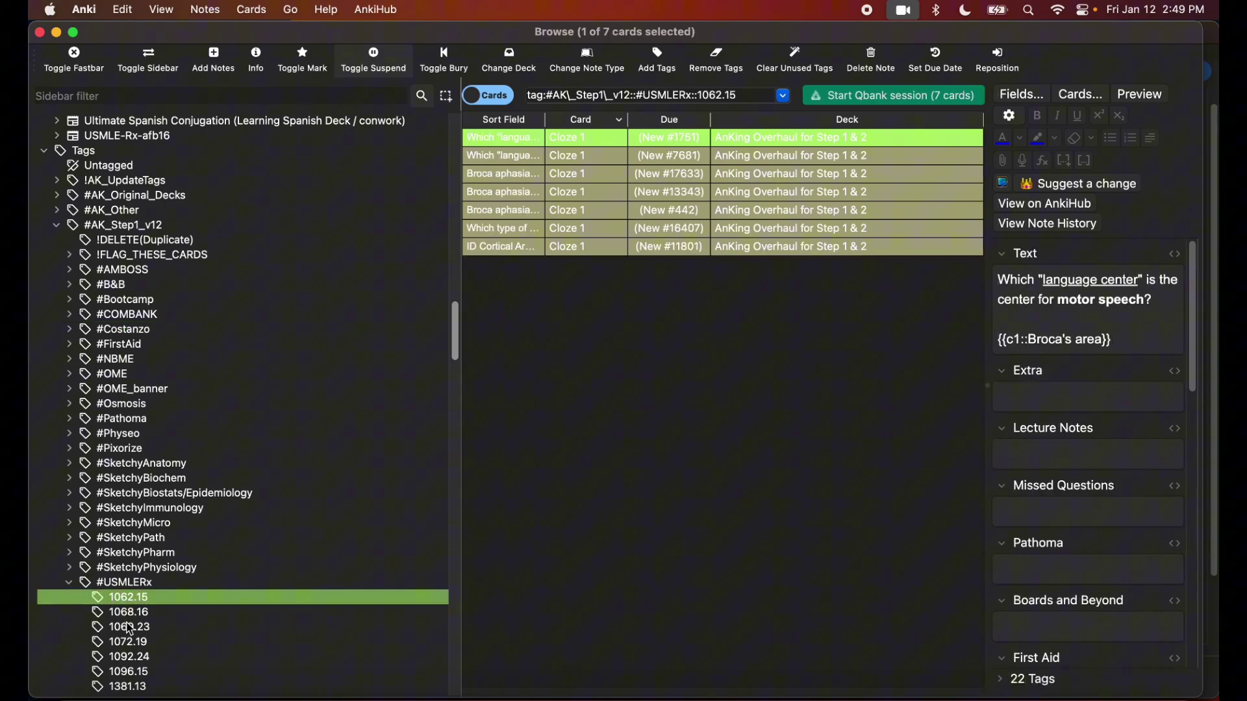
{"action": "scroll", "coordinate": [127, 625], "scroll_direction": "down", "scroll_amount": 5}
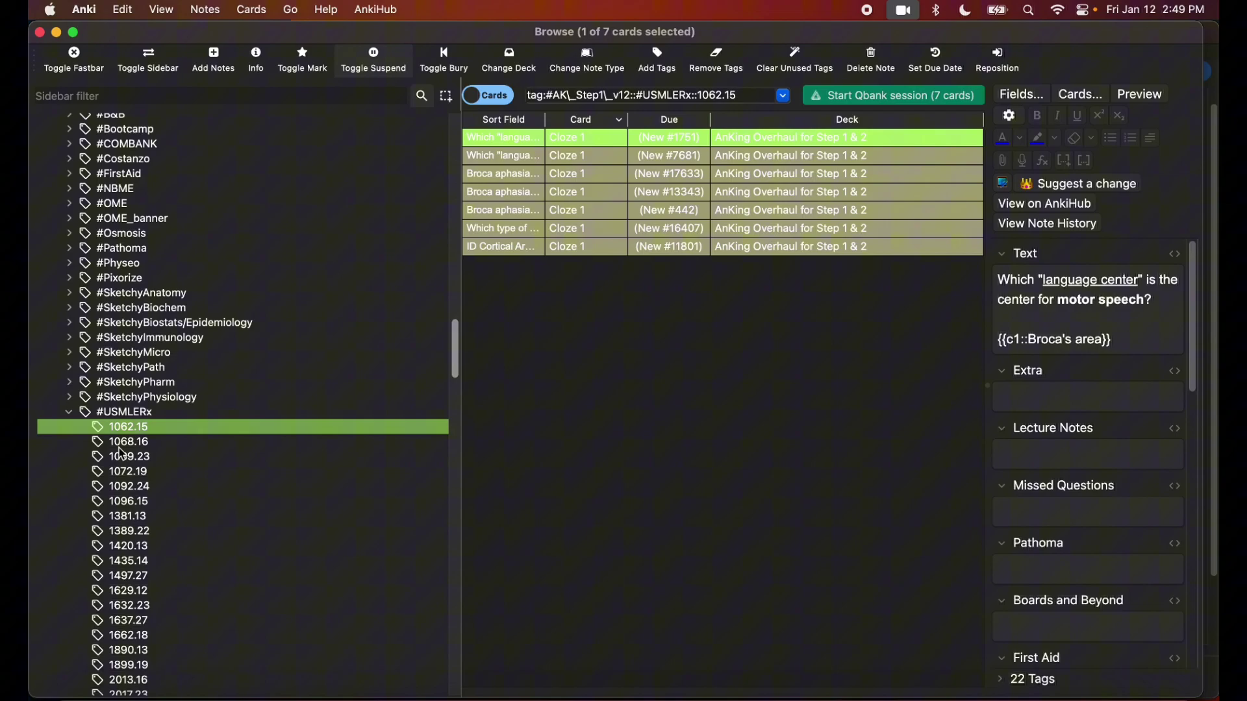
{"action": "left_click", "coordinate": [121, 445]}
{"action": "left_click", "coordinate": [71, 412]}
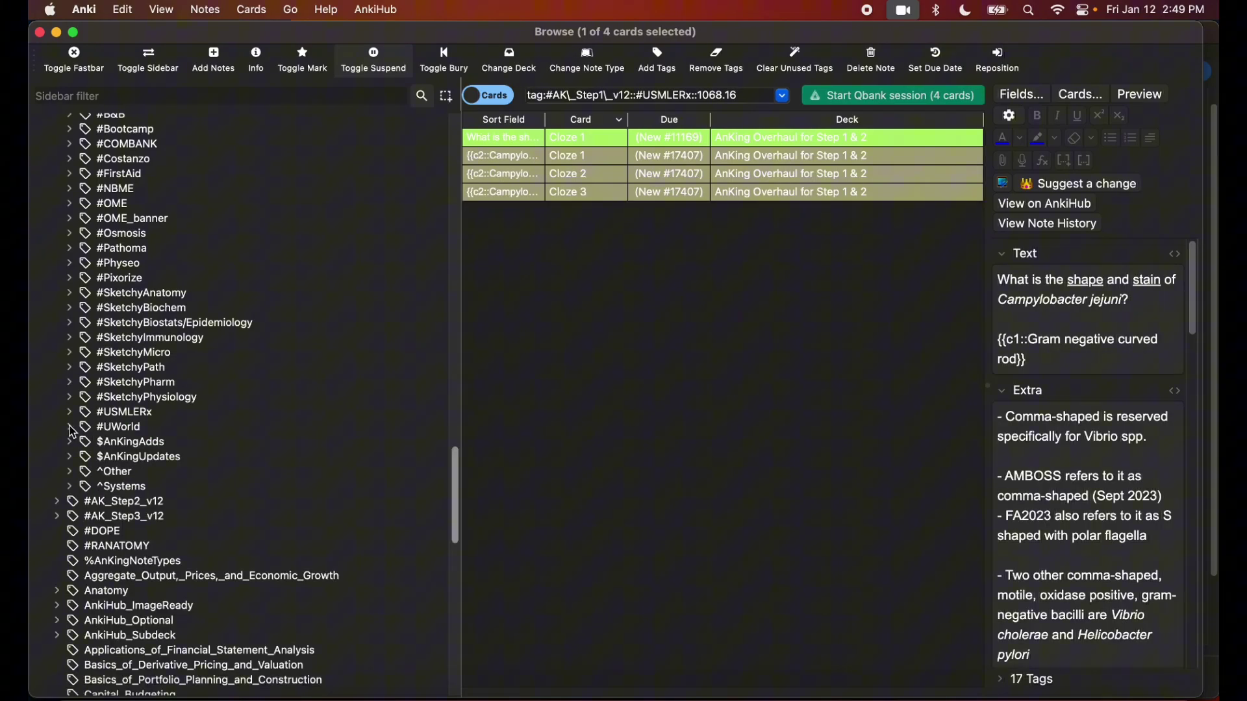
{"action": "left_click", "coordinate": [69, 426]}
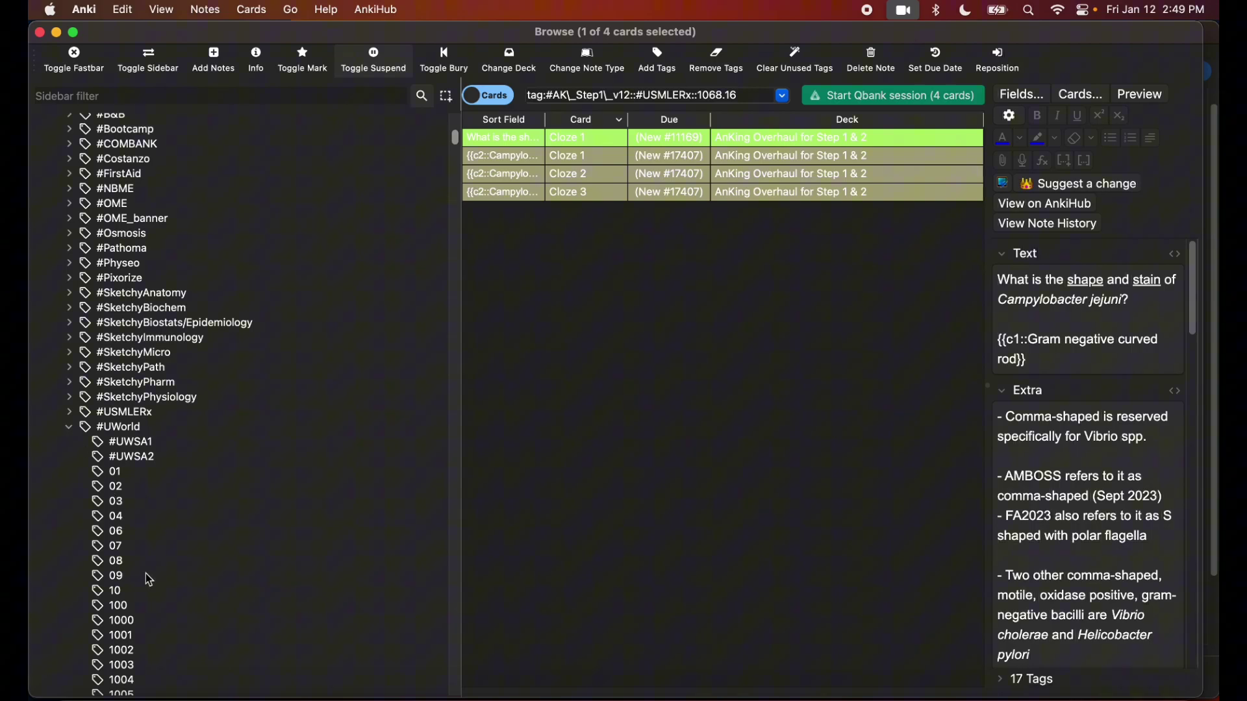
{"action": "left_click", "coordinate": [71, 427]}
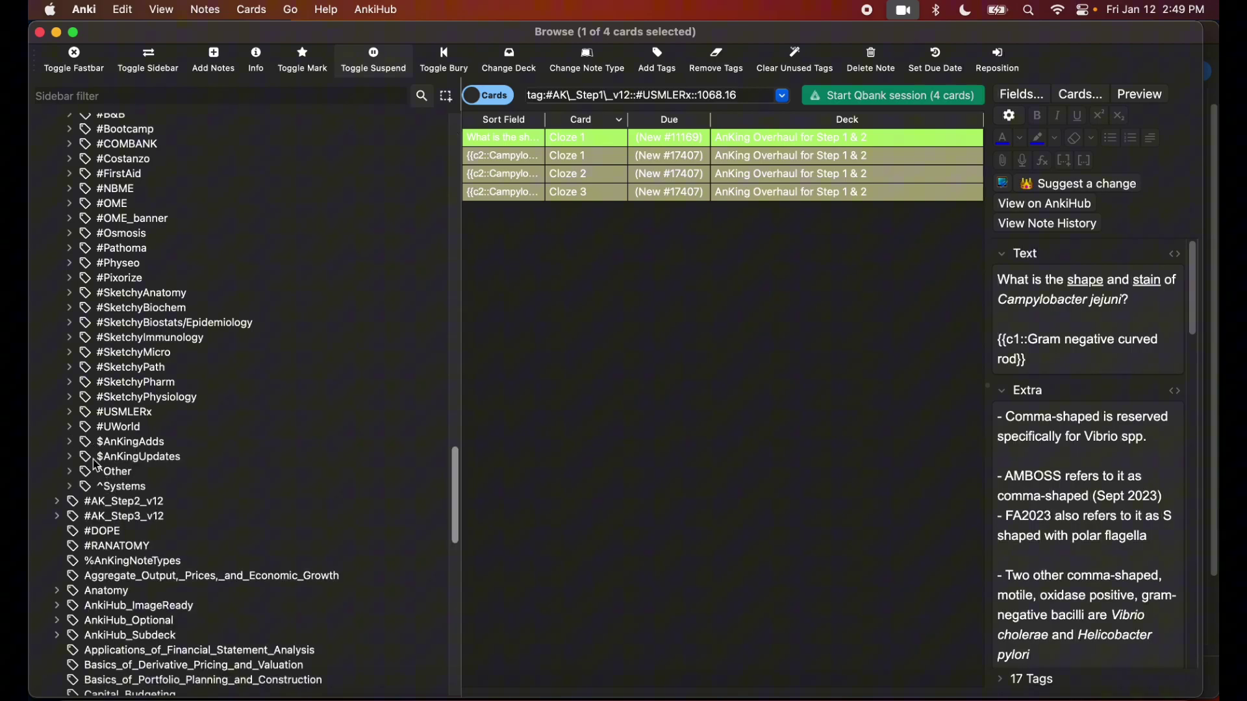
Expand #FirstAid > 01_Biochemistry > 02_Cellular and list the 29 04_Cell_Trafficking cards
{"action": "scroll", "coordinate": [95, 464], "scroll_direction": "up", "scroll_amount": 5}
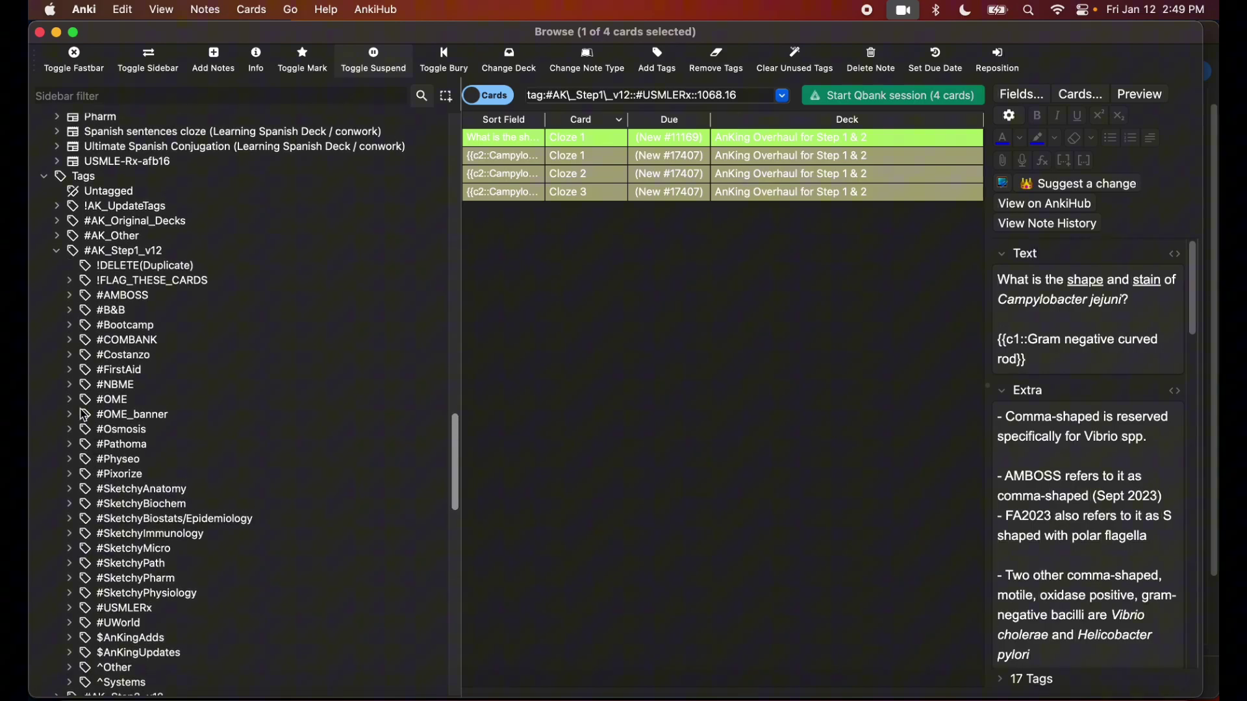
{"action": "left_click", "coordinate": [70, 370]}
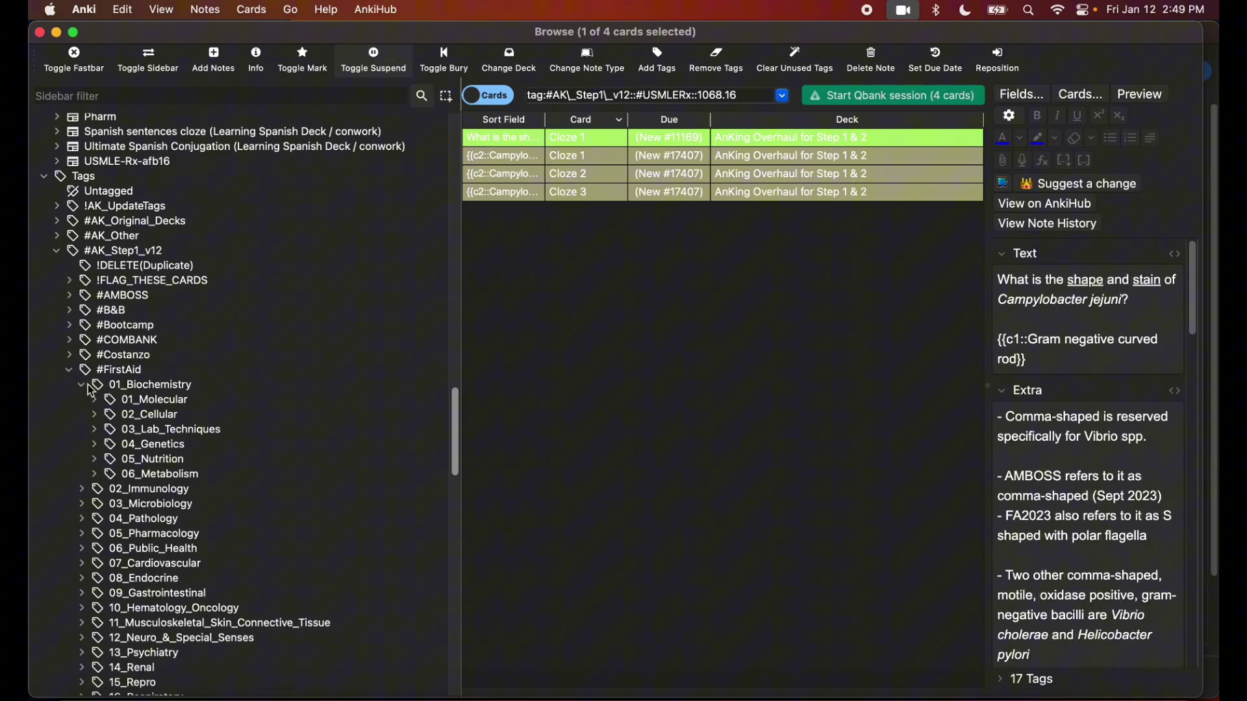
{"action": "left_click", "coordinate": [82, 386]}
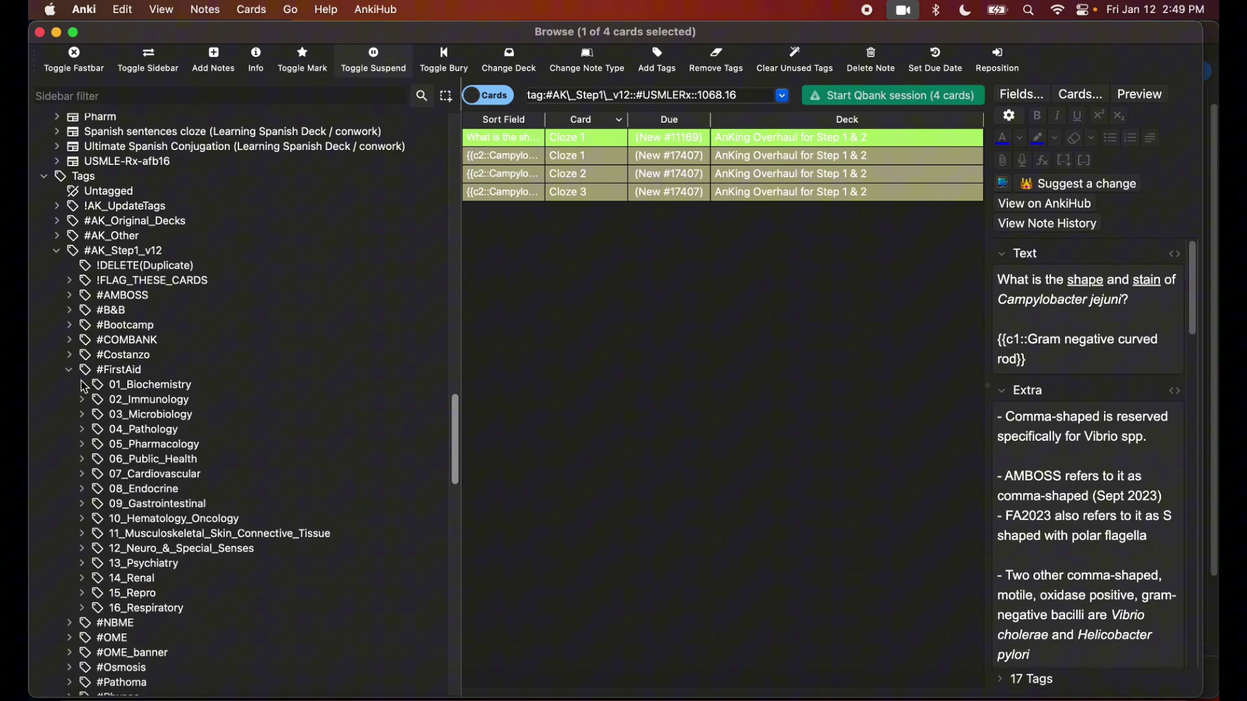
{"action": "left_click", "coordinate": [82, 387]}
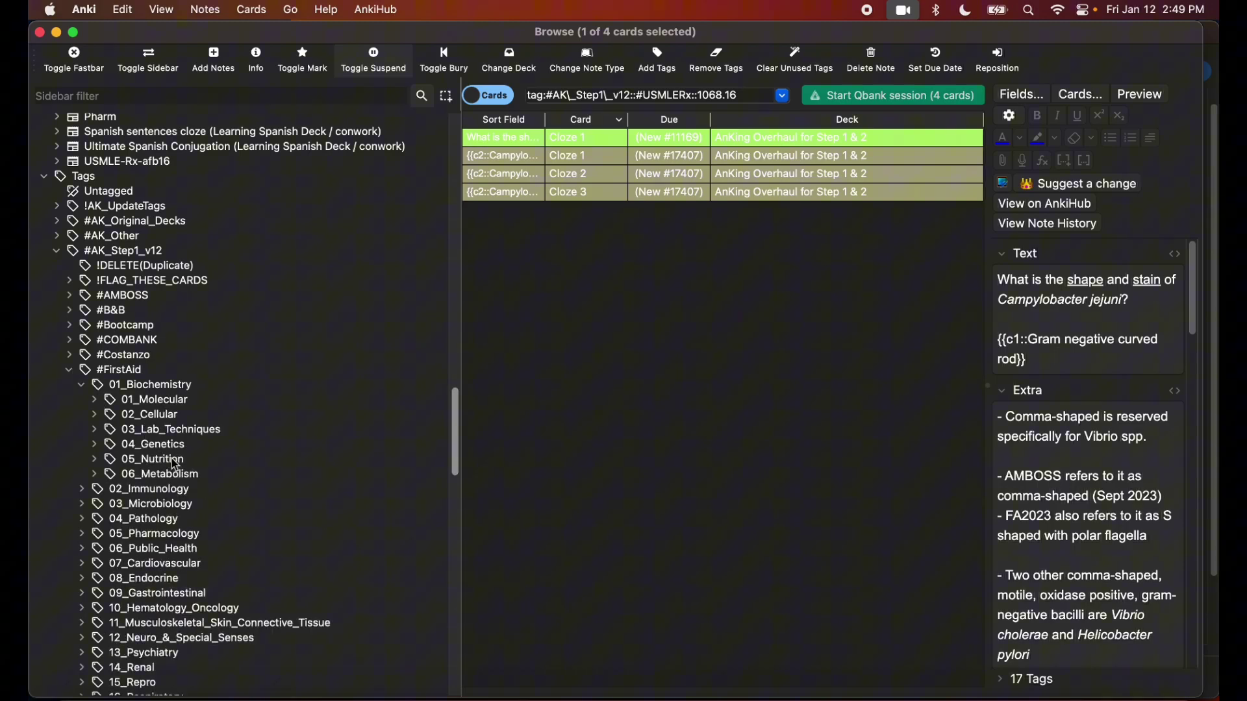
{"action": "left_click", "coordinate": [97, 418]}
{"action": "scroll", "coordinate": [215, 537], "scroll_direction": "down", "scroll_amount": 3}
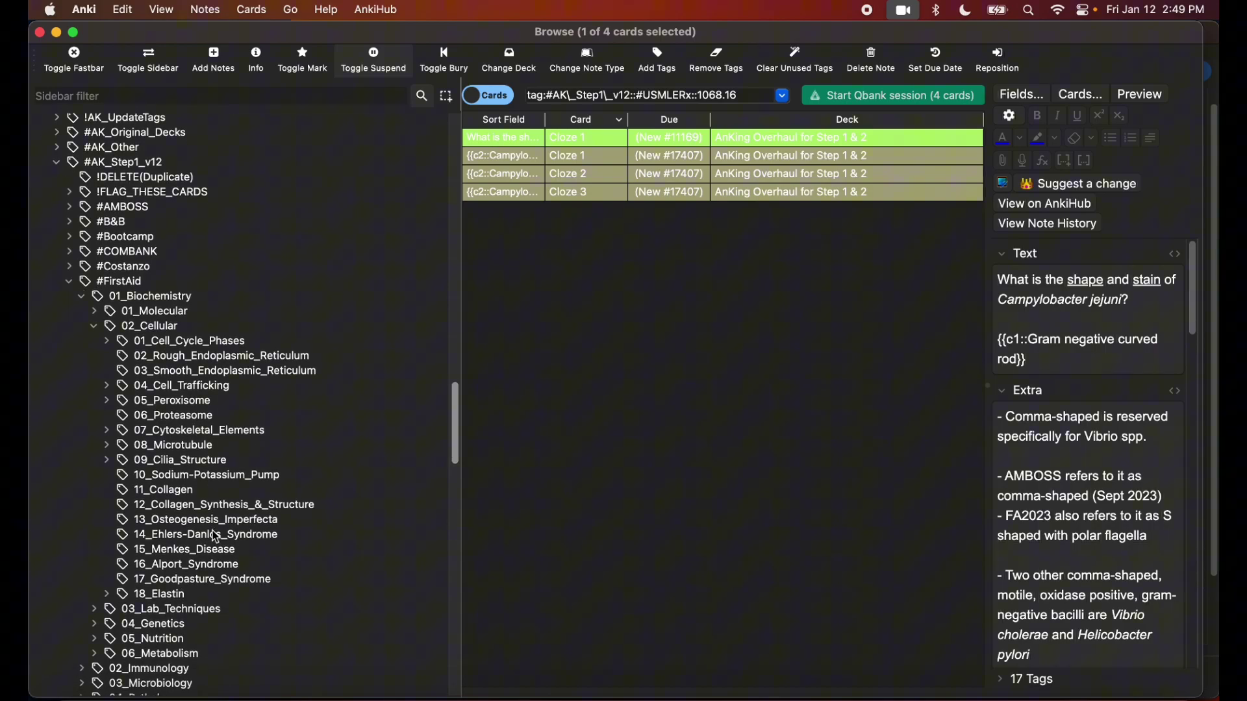
{"action": "left_click", "coordinate": [189, 388]}
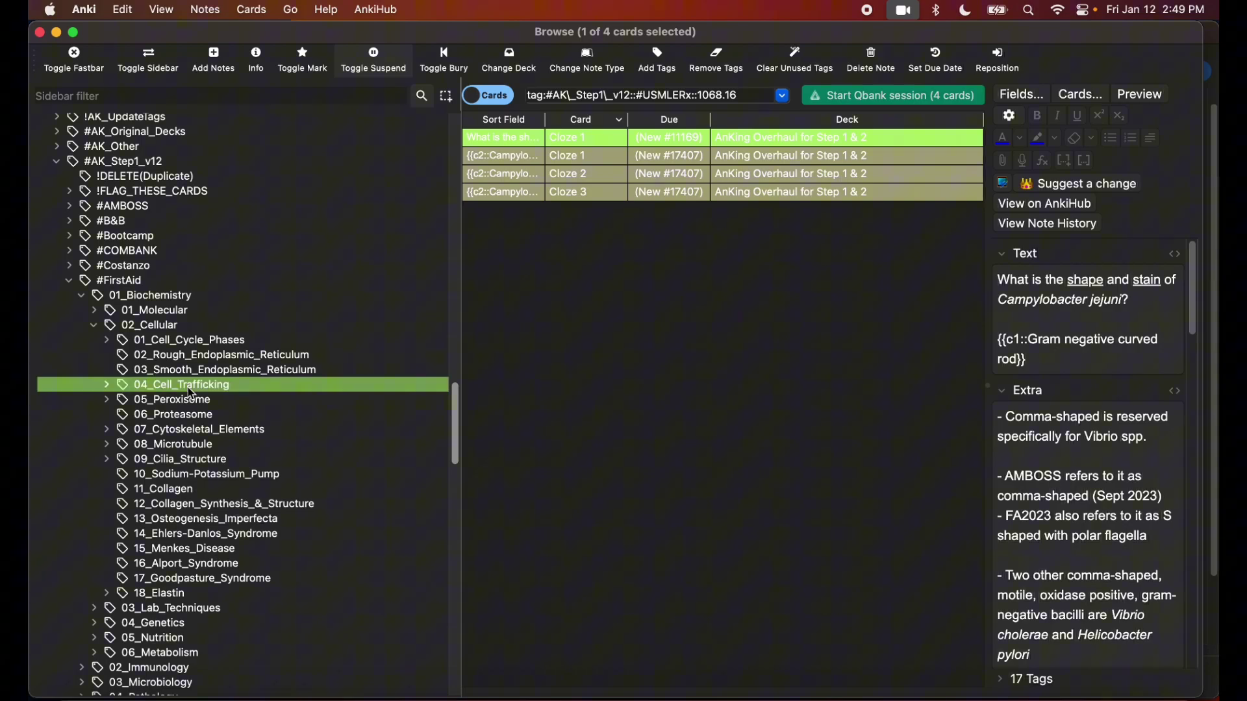
{"action": "left_click", "coordinate": [193, 431]}
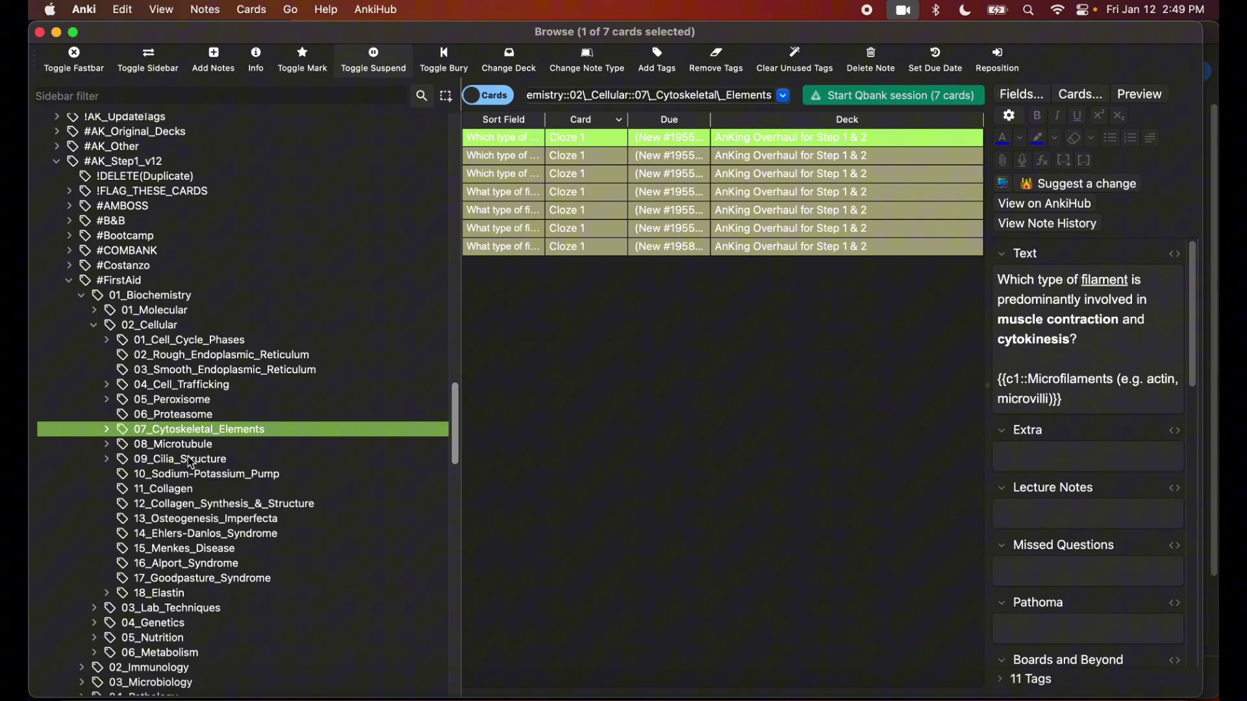
{"action": "left_click", "coordinate": [191, 461]}
{"action": "left_click", "coordinate": [182, 384]}
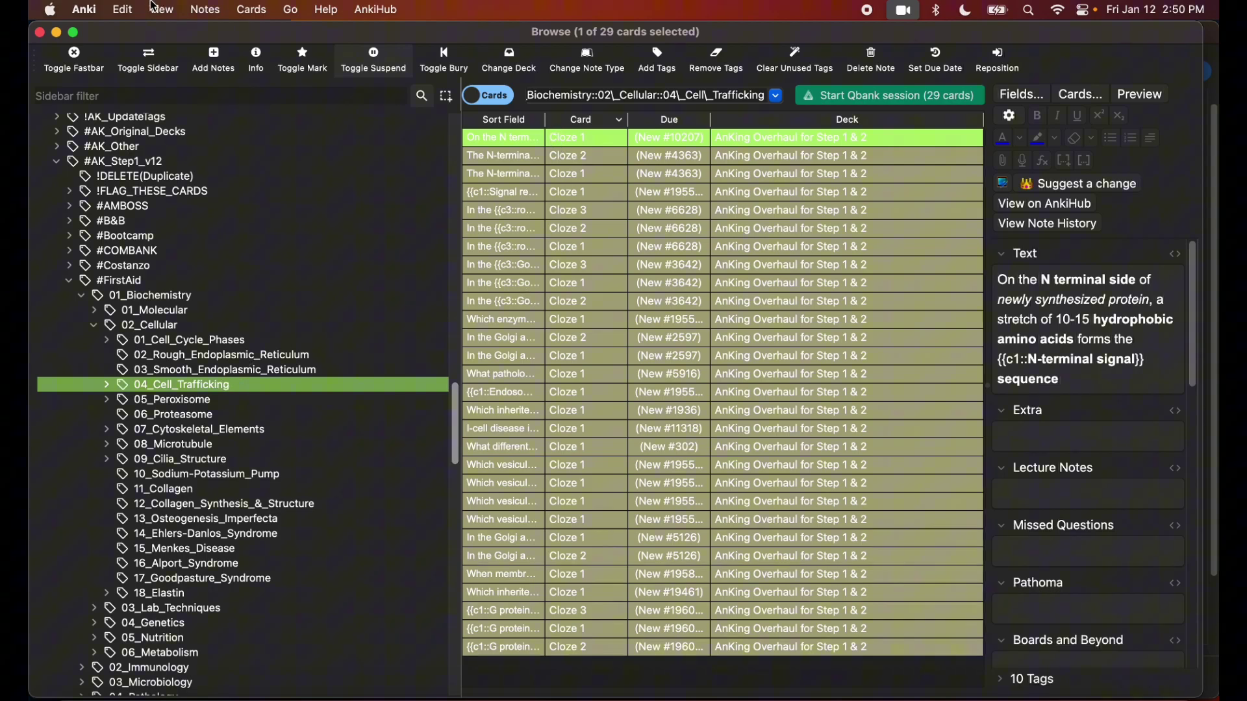
Unsuspend and red-flag all 29 04_Cell_Trafficking cards
{"action": "left_click", "coordinate": [124, 10]}
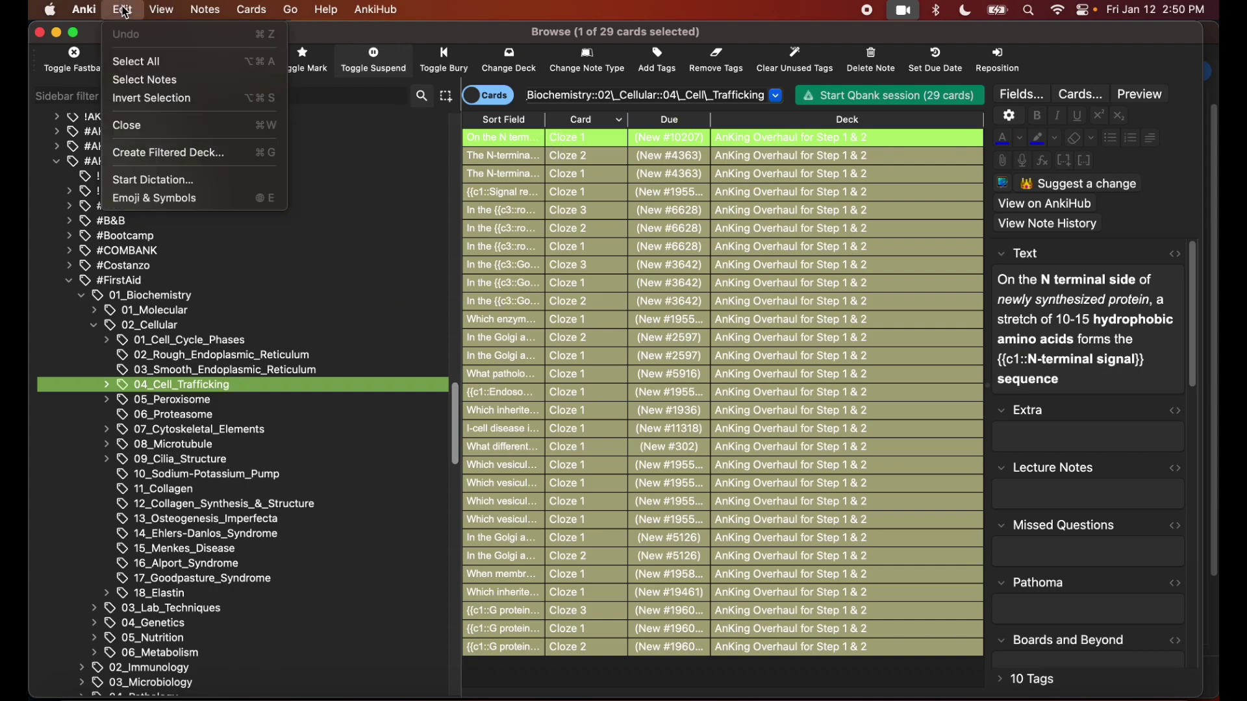
{"action": "left_click", "coordinate": [140, 58]}
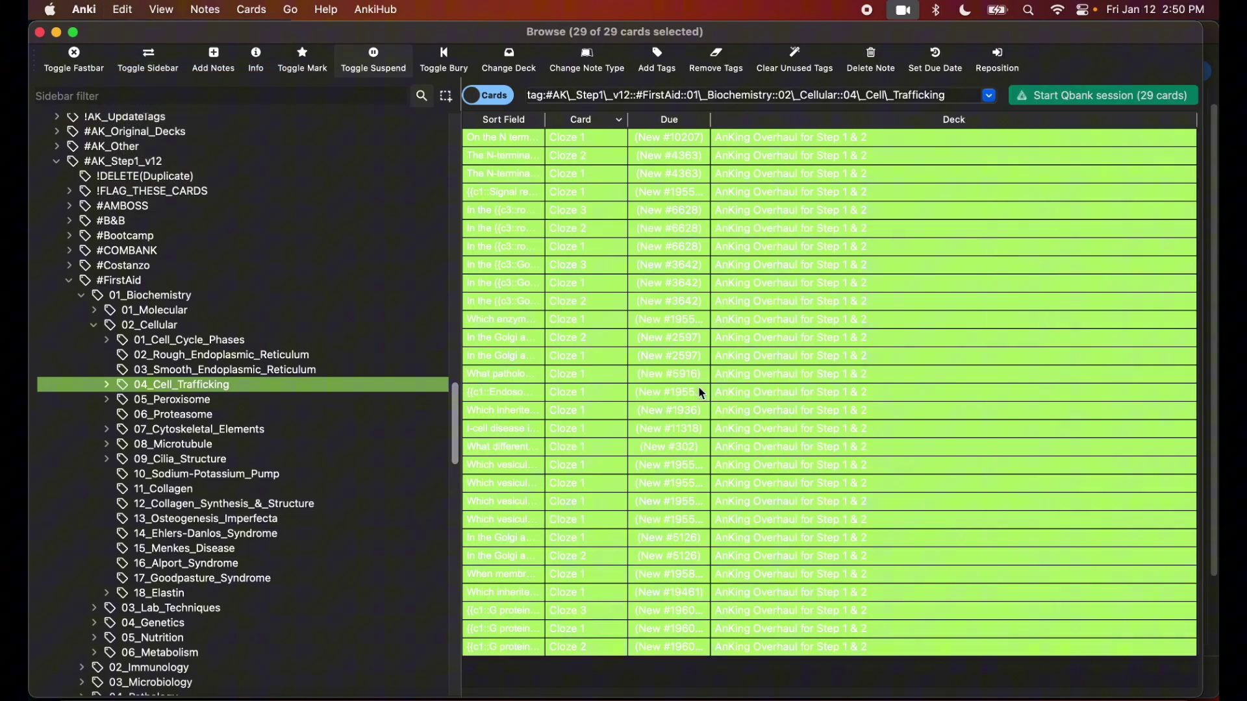
{"action": "right_click", "coordinate": [711, 267]}
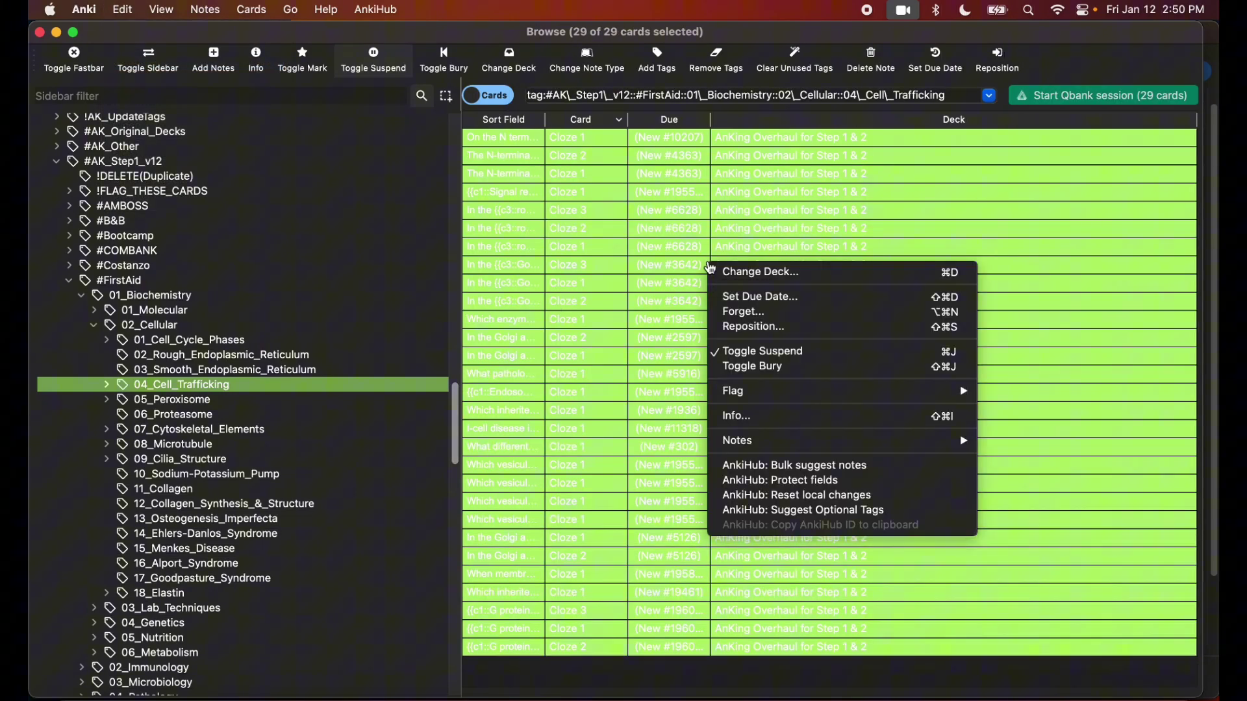
{"action": "left_click", "coordinate": [764, 353]}
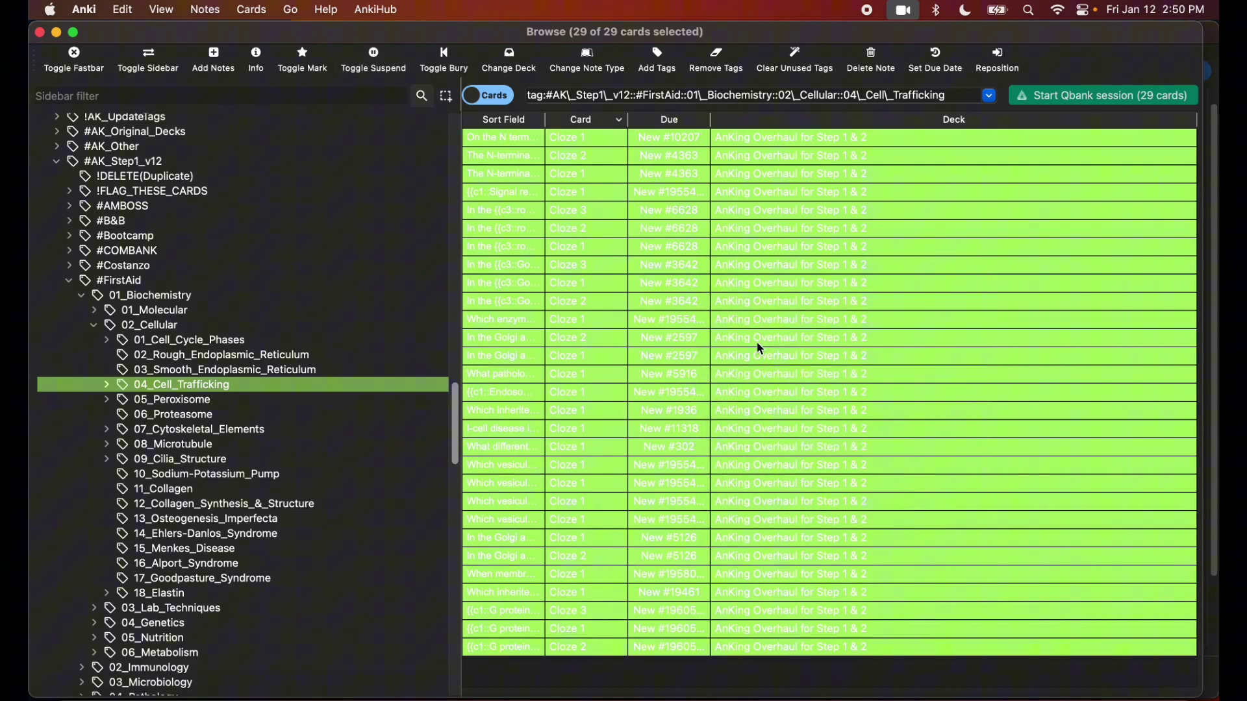
{"action": "right_click", "coordinate": [763, 339]}
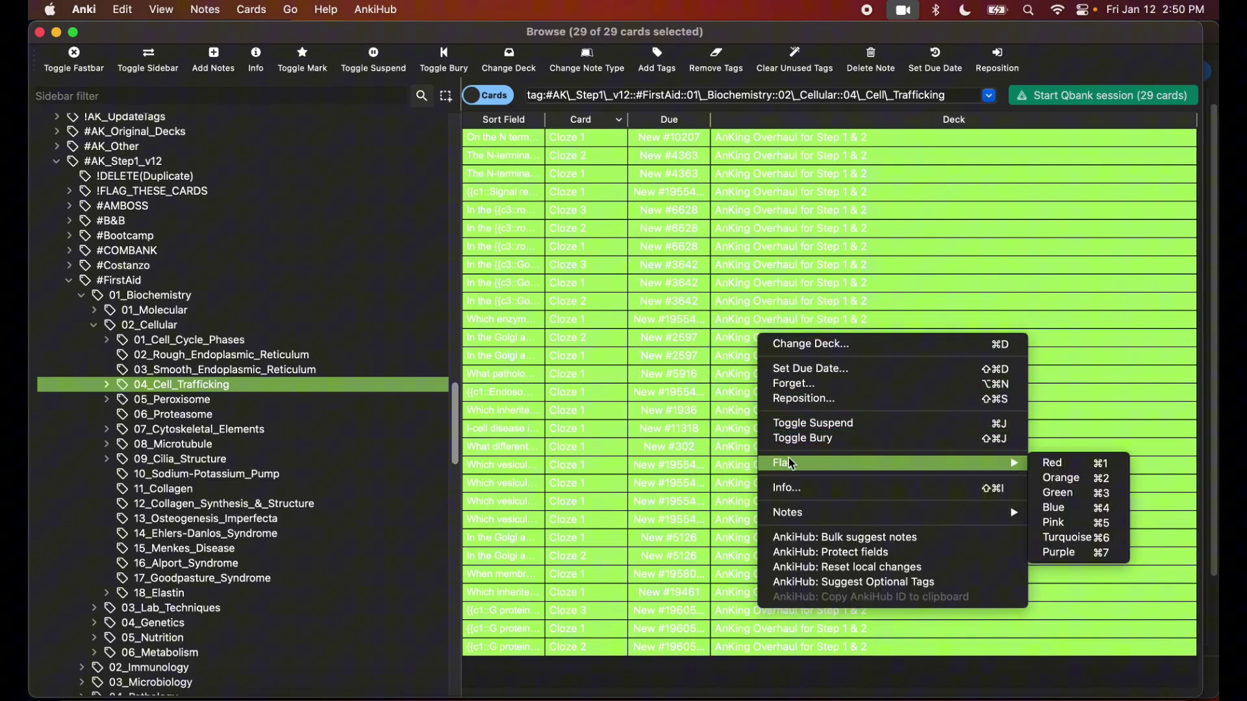
{"action": "left_click", "coordinate": [1042, 465]}
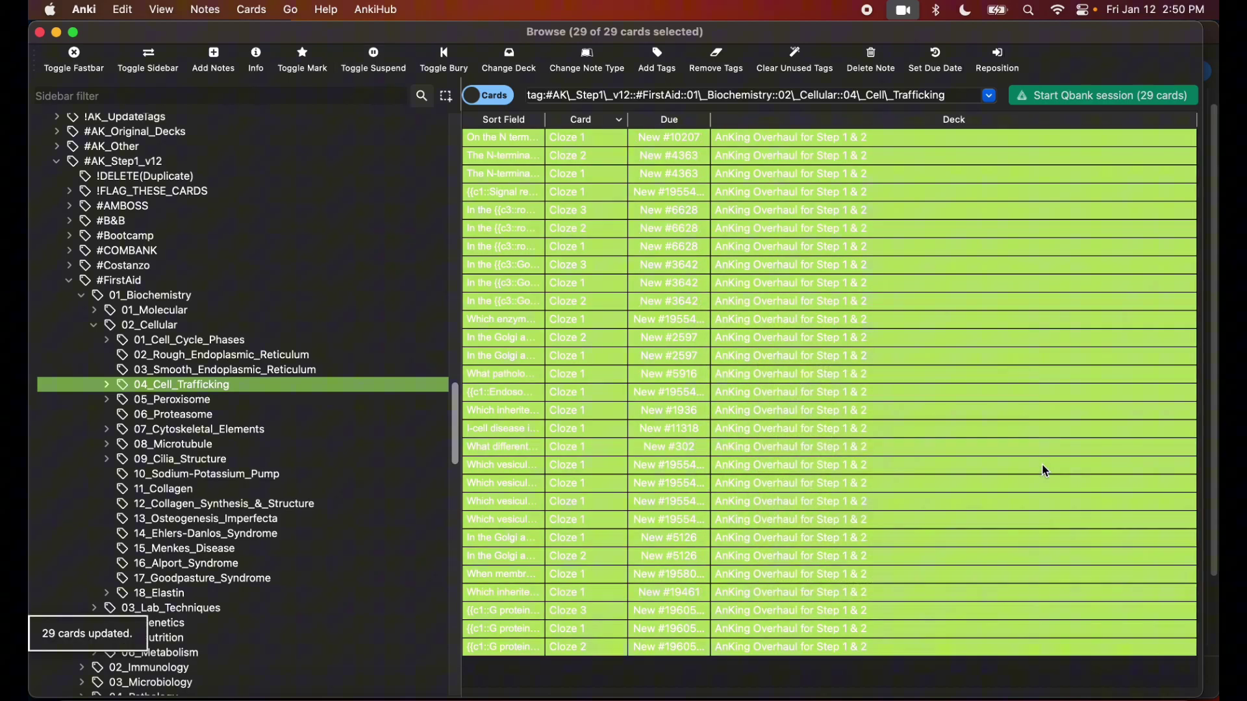
Unsuspend and red-flag the 7 07_Cytoskeletal_Elements cards
{"action": "left_click", "coordinate": [225, 432]}
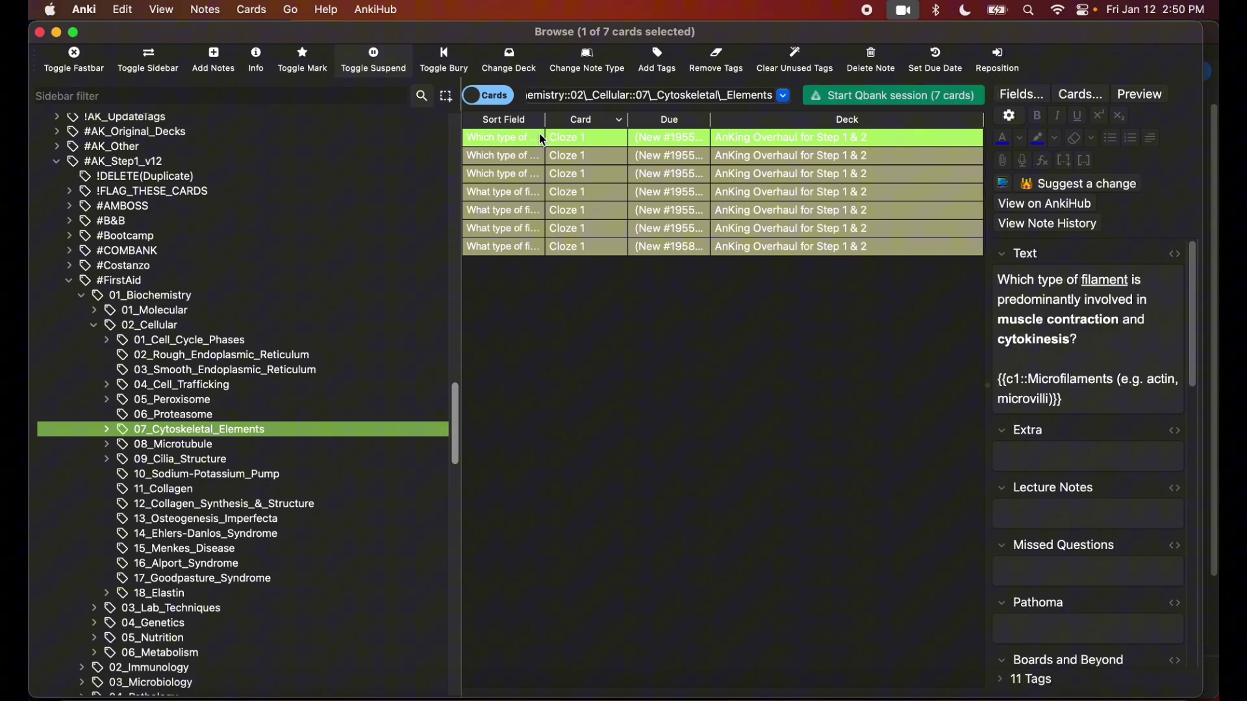
{"action": "left_click", "coordinate": [124, 9]}
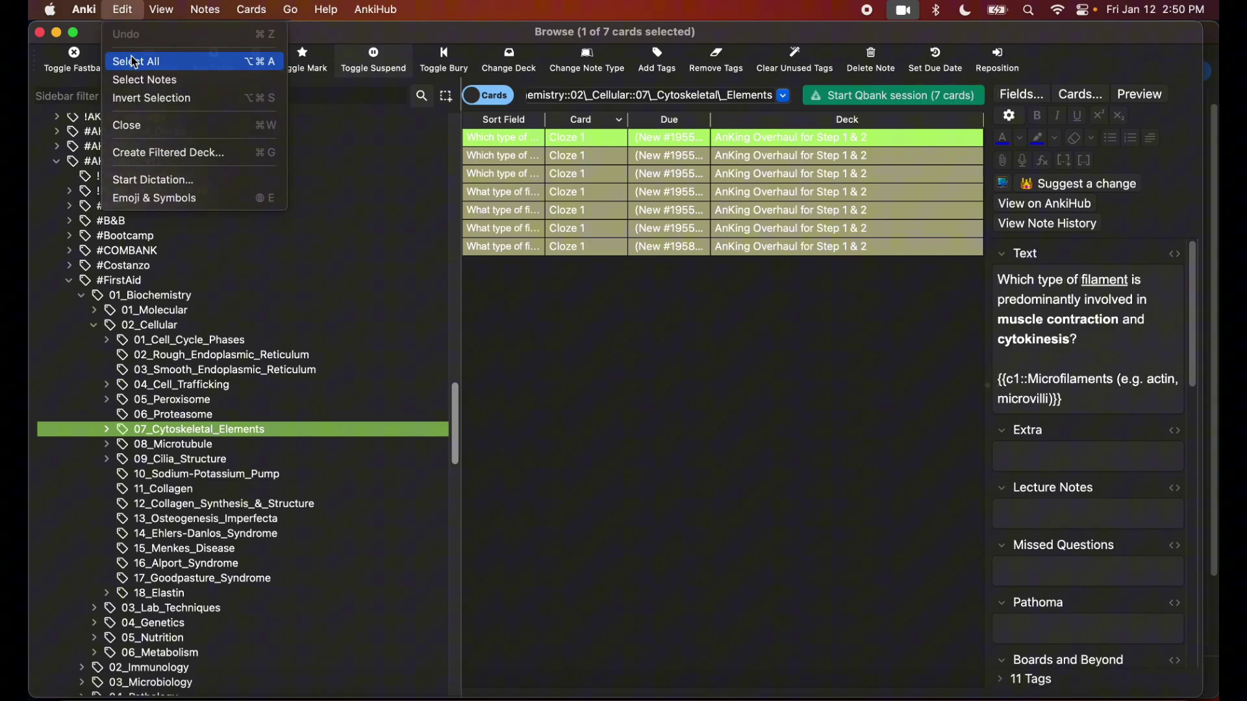
{"action": "left_click", "coordinate": [134, 62]}
{"action": "right_click", "coordinate": [579, 182]}
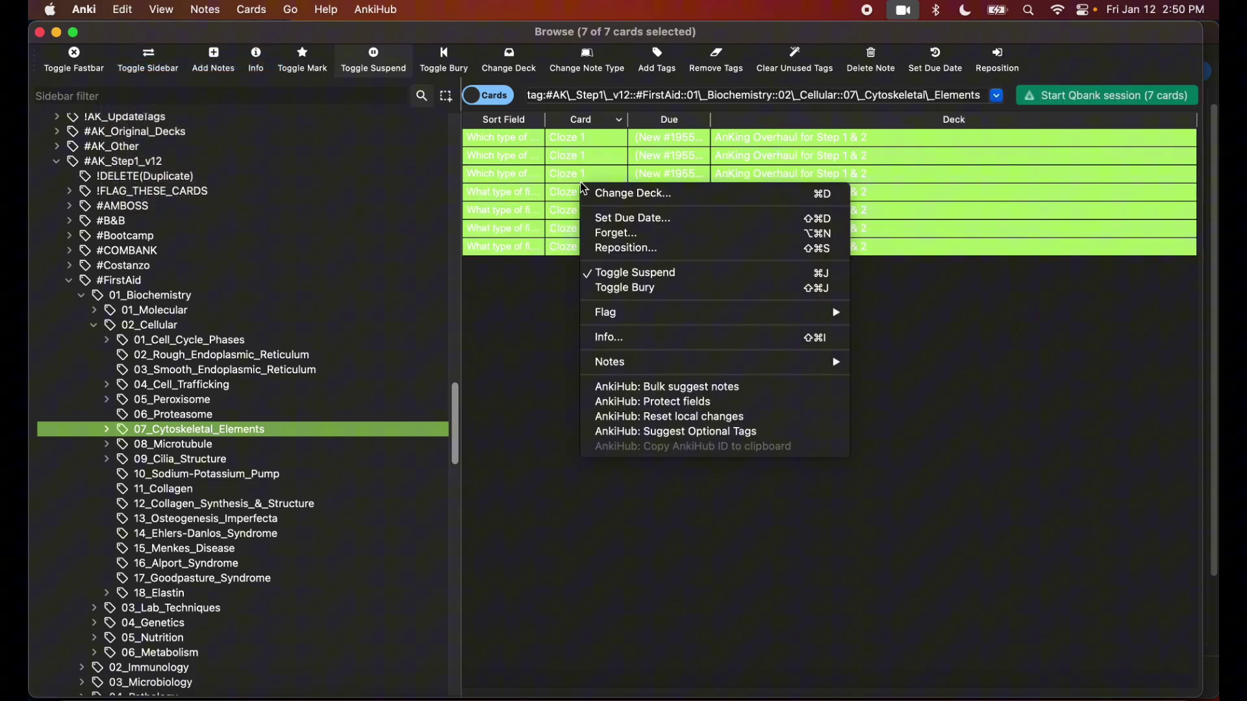
{"action": "left_click", "coordinate": [650, 274]}
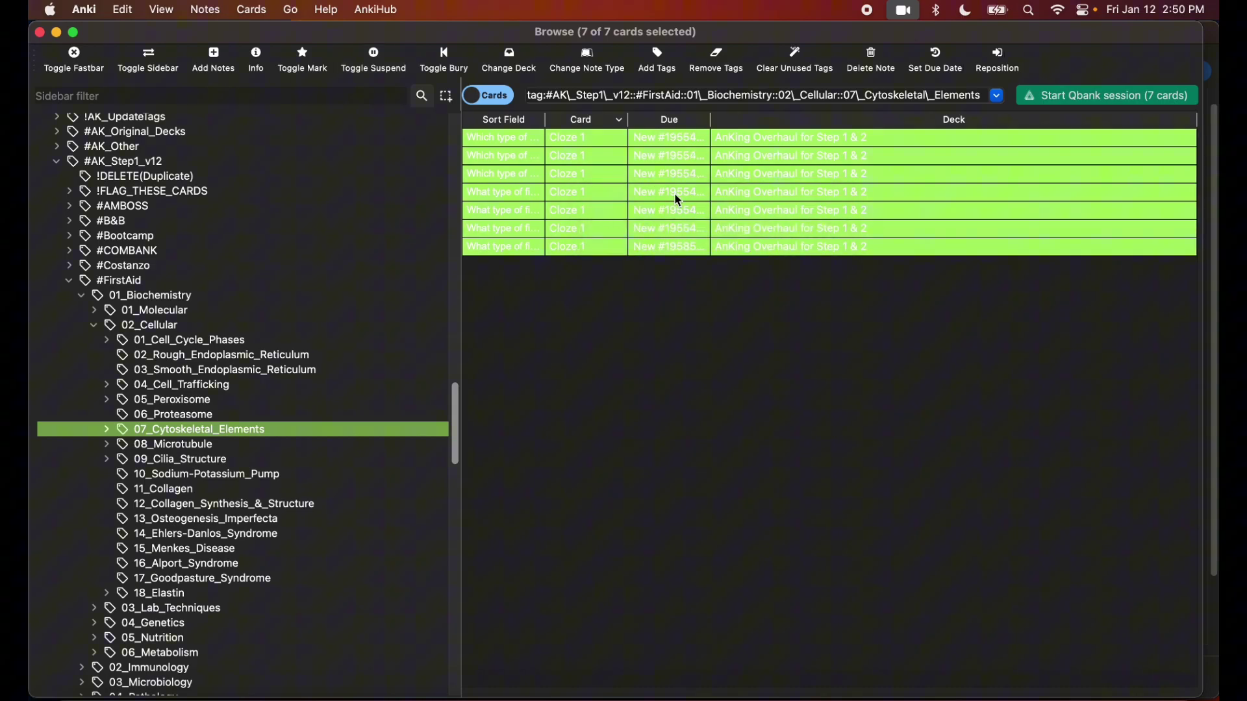
{"action": "right_click", "coordinate": [674, 192]}
{"action": "mouse_move", "coordinate": [723, 325]}
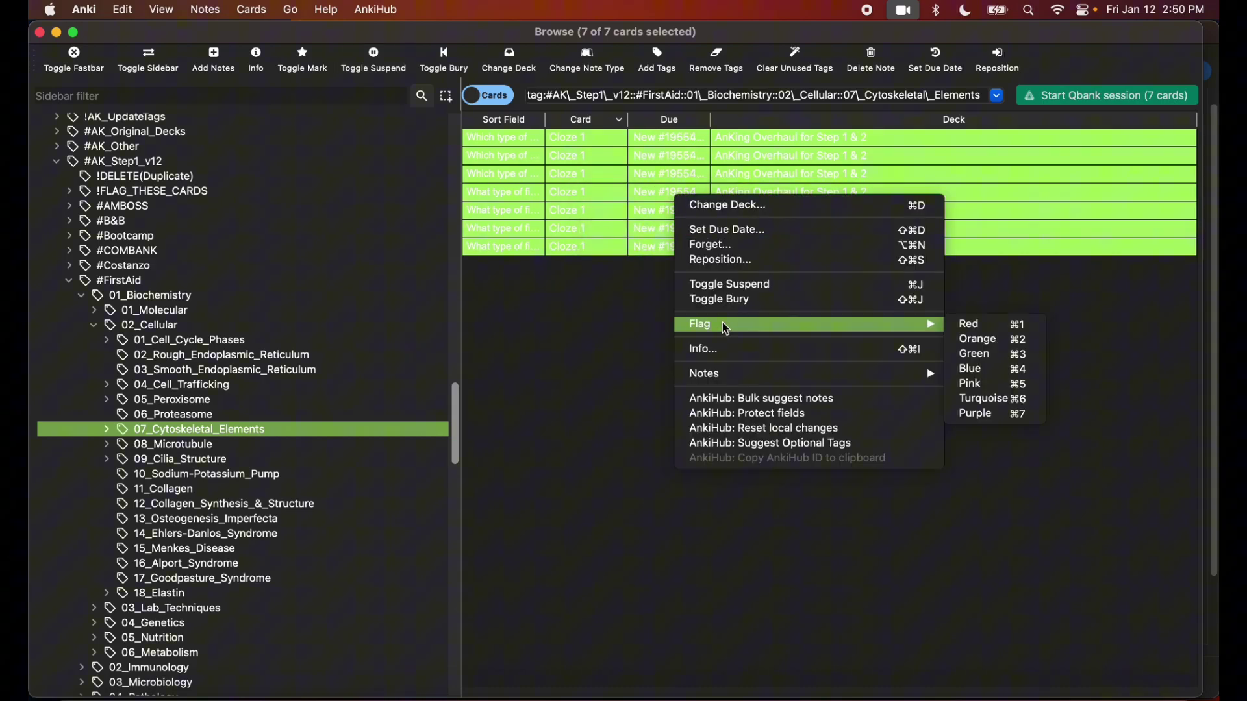
{"action": "left_click", "coordinate": [965, 327]}
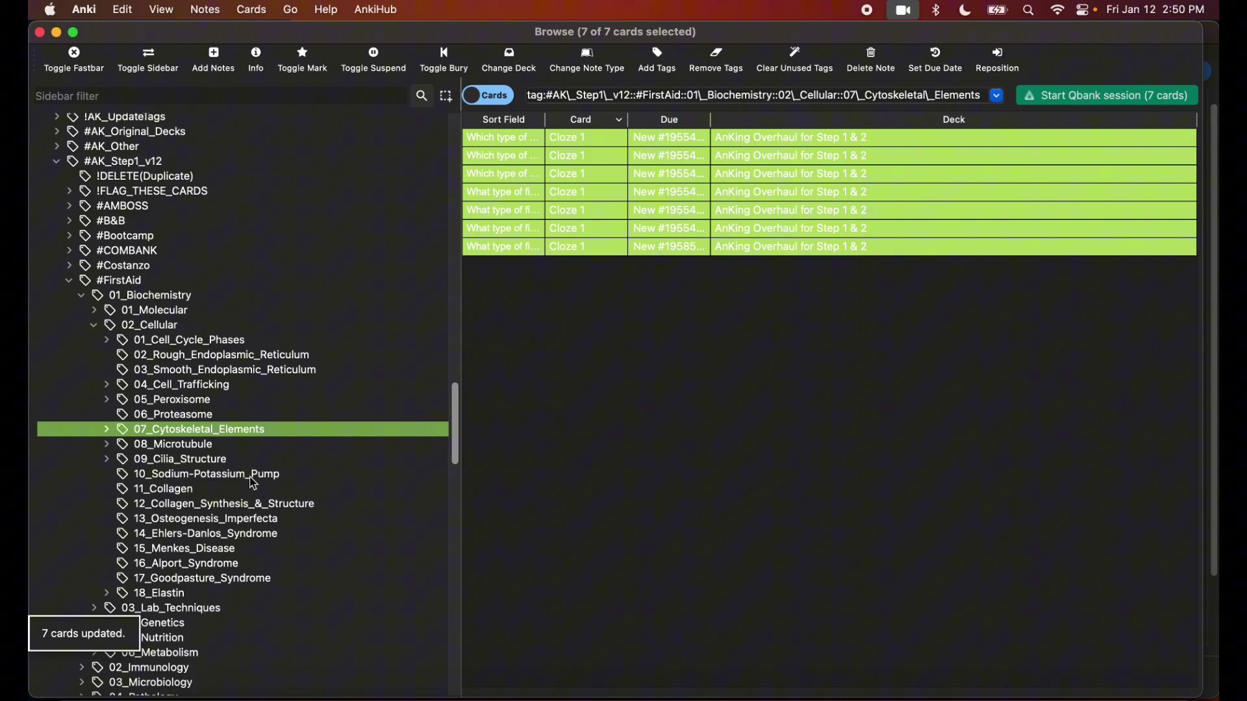
Unsuspend and red-flag the 14 09_Cilia_Structure cards
{"action": "left_click", "coordinate": [201, 461]}
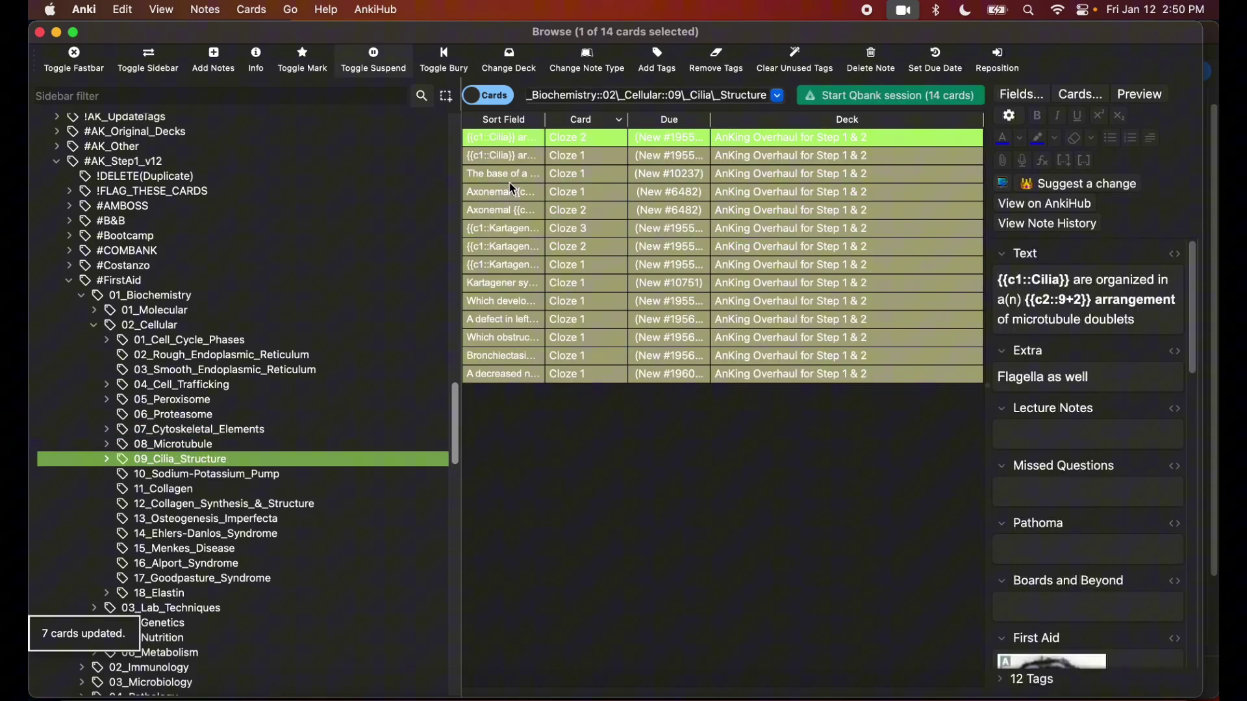
{"action": "left_click", "coordinate": [123, 9]}
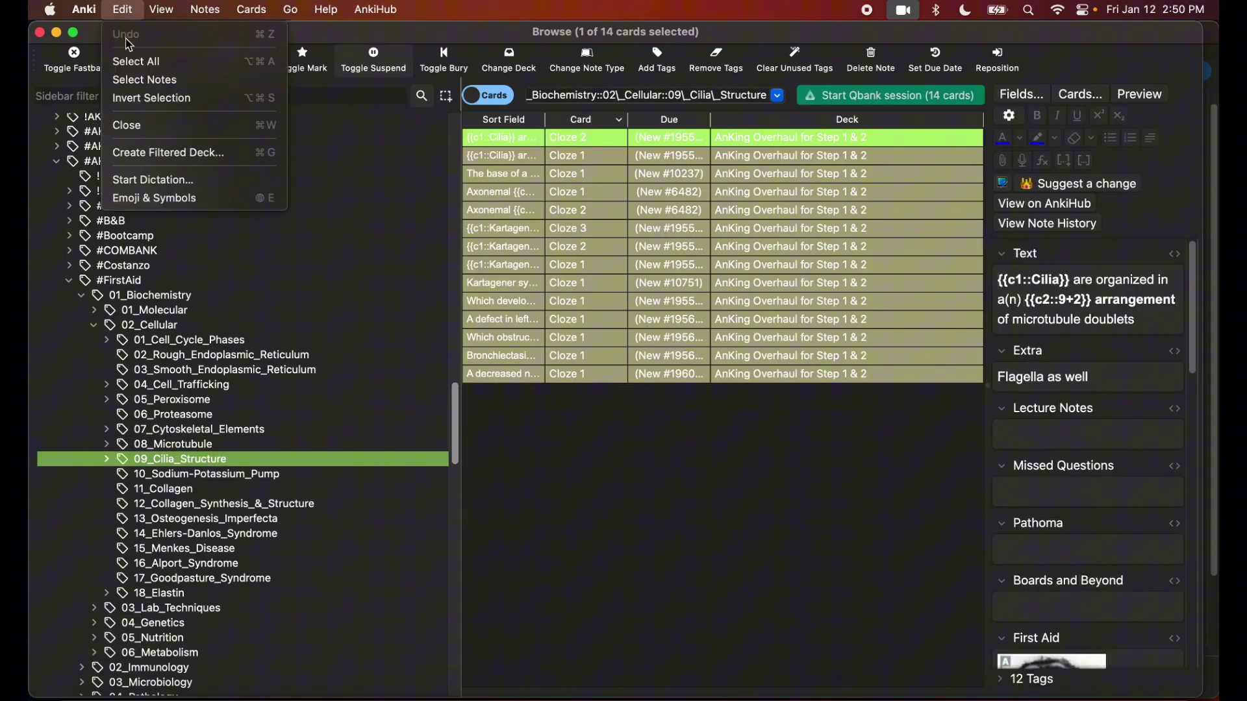
{"action": "left_click", "coordinate": [130, 61]}
{"action": "right_click", "coordinate": [672, 277]}
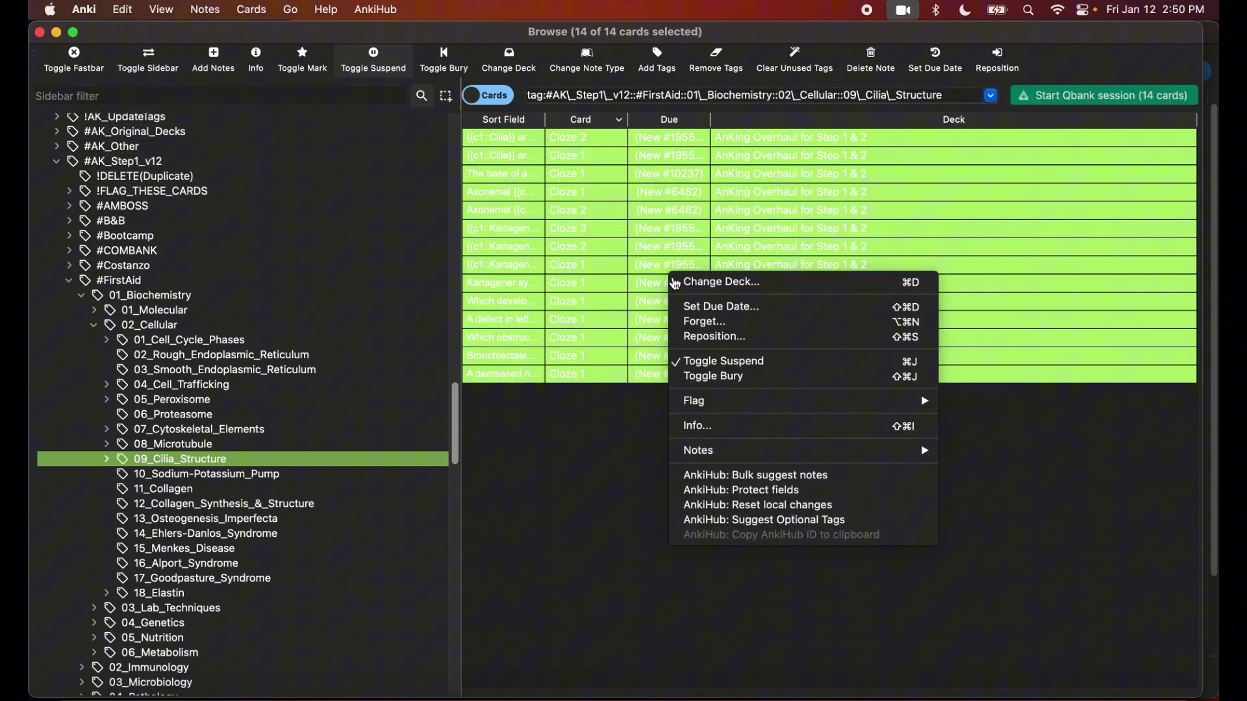
{"action": "left_click", "coordinate": [738, 361]}
{"action": "right_click", "coordinate": [741, 368]}
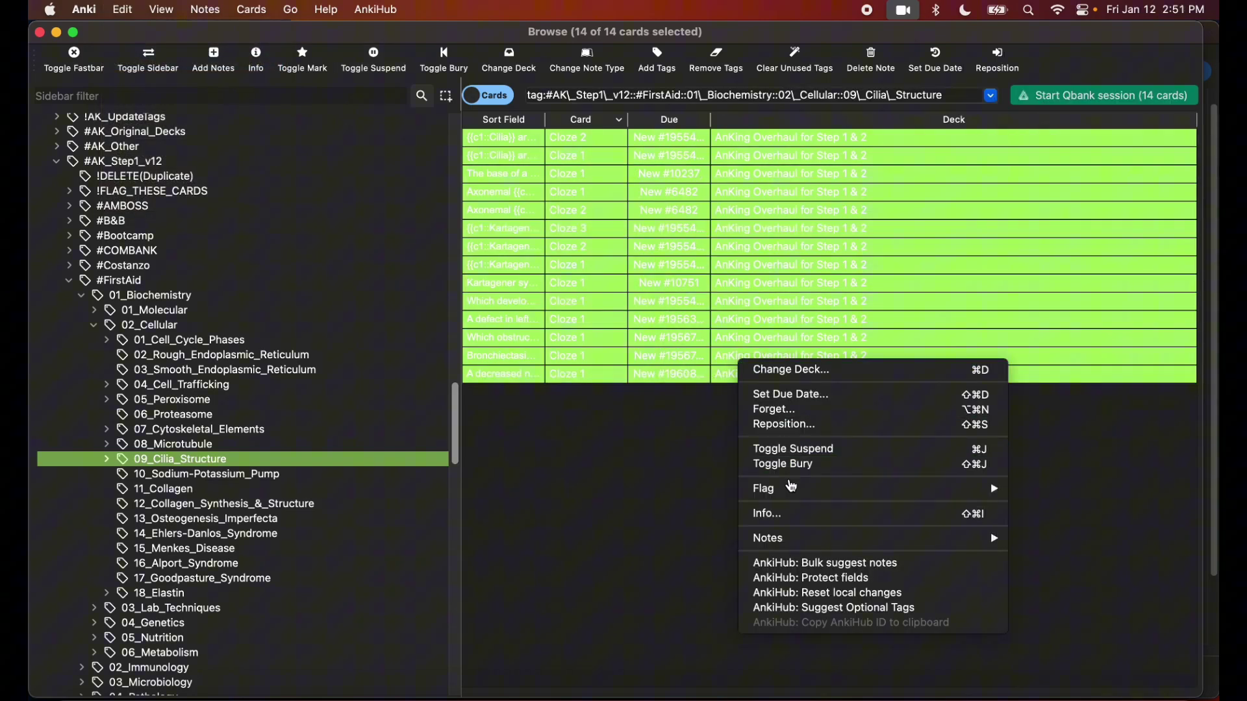
{"action": "mouse_move", "coordinate": [1003, 491]}
{"action": "left_click", "coordinate": [1046, 490]}
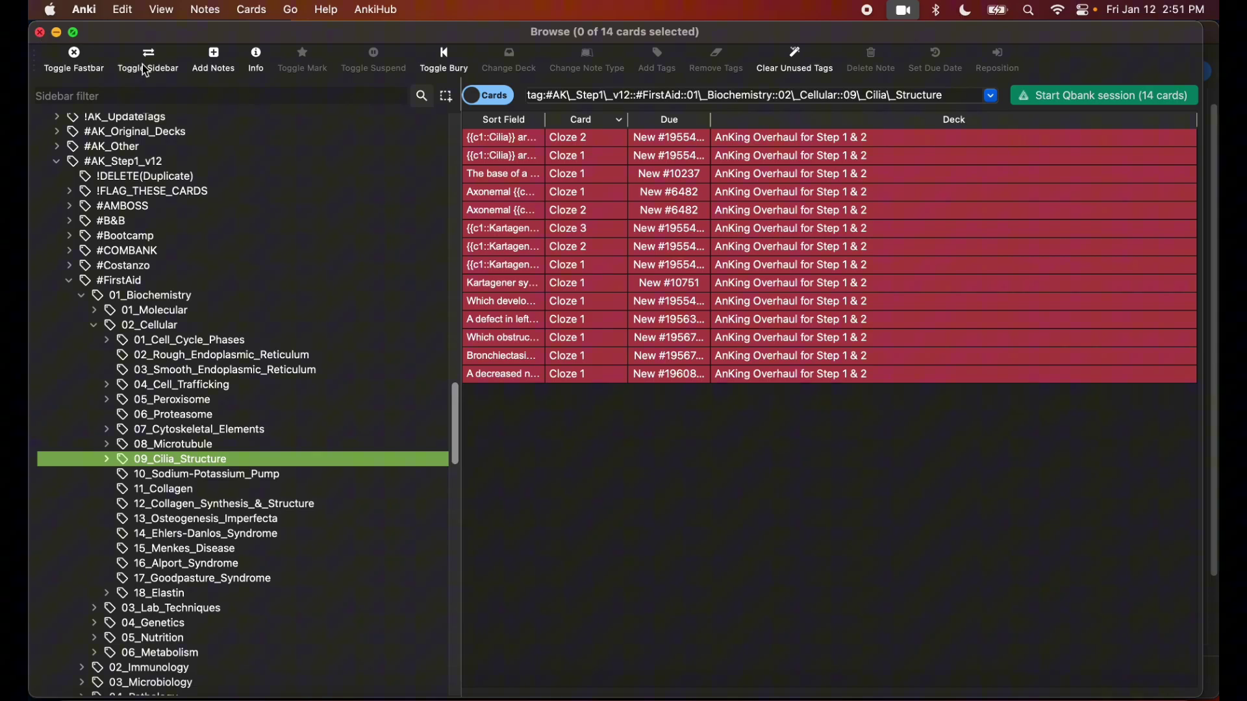
Close the browser and start a new filtered deck named 'Cellular Membranes Rx Article Cards'
{"action": "key", "text": "Escape"}
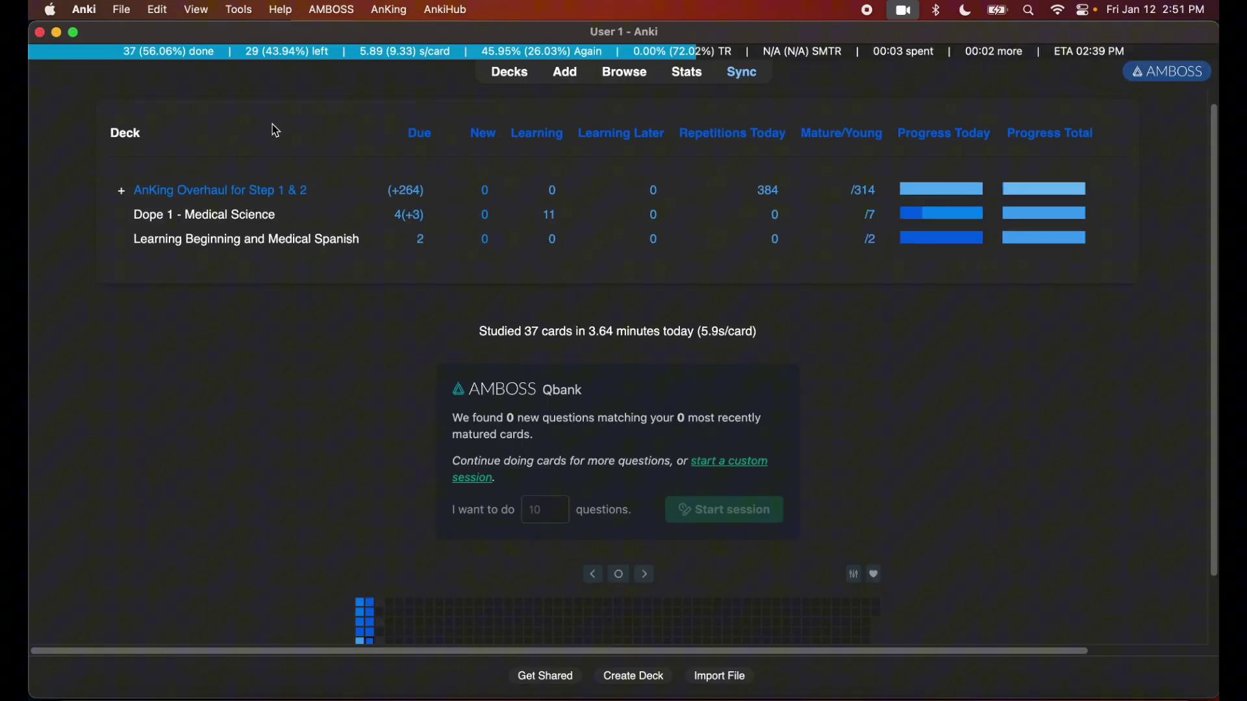
{"action": "left_click", "coordinate": [240, 10]}
{"action": "left_click", "coordinate": [266, 50]}
{"action": "left_click_drag", "start_coordinate": [421, 157], "coordinate": [478, 156]}
{"action": "double_click", "coordinate": [431, 157]}
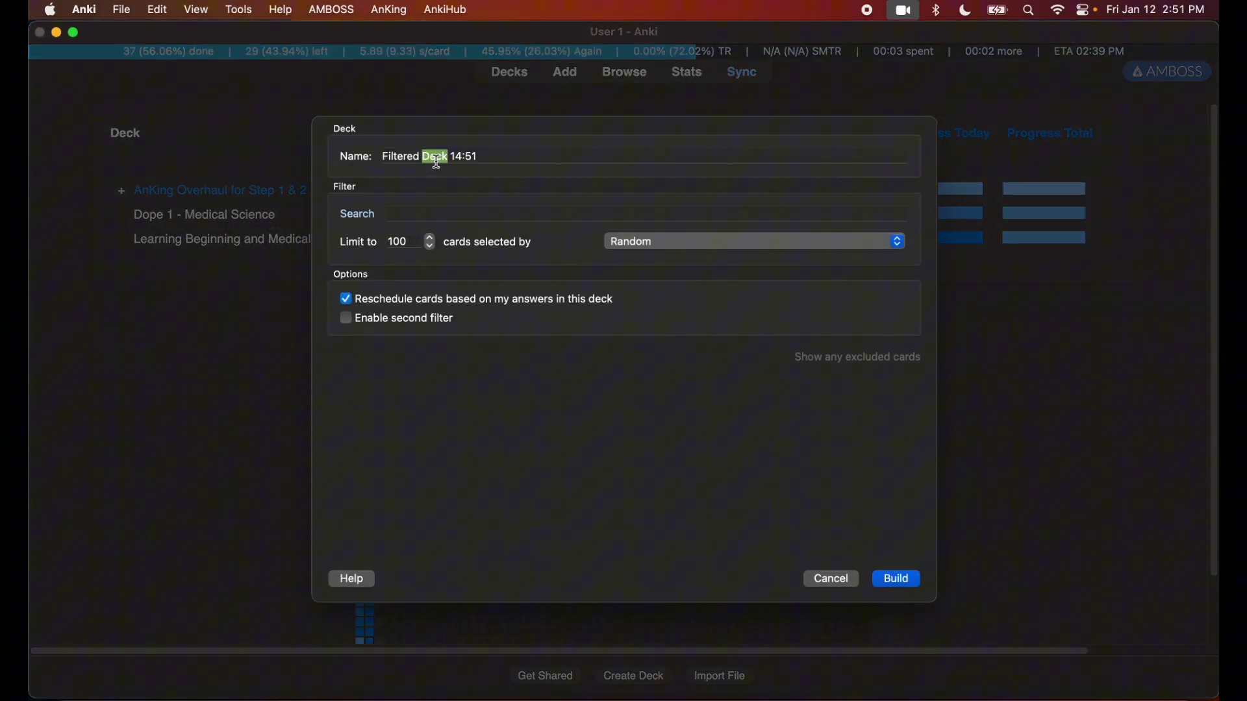
{"action": "triple_click", "coordinate": [431, 156]}
{"action": "type", "text": "Cellular Membranes Rx Article Cards"}
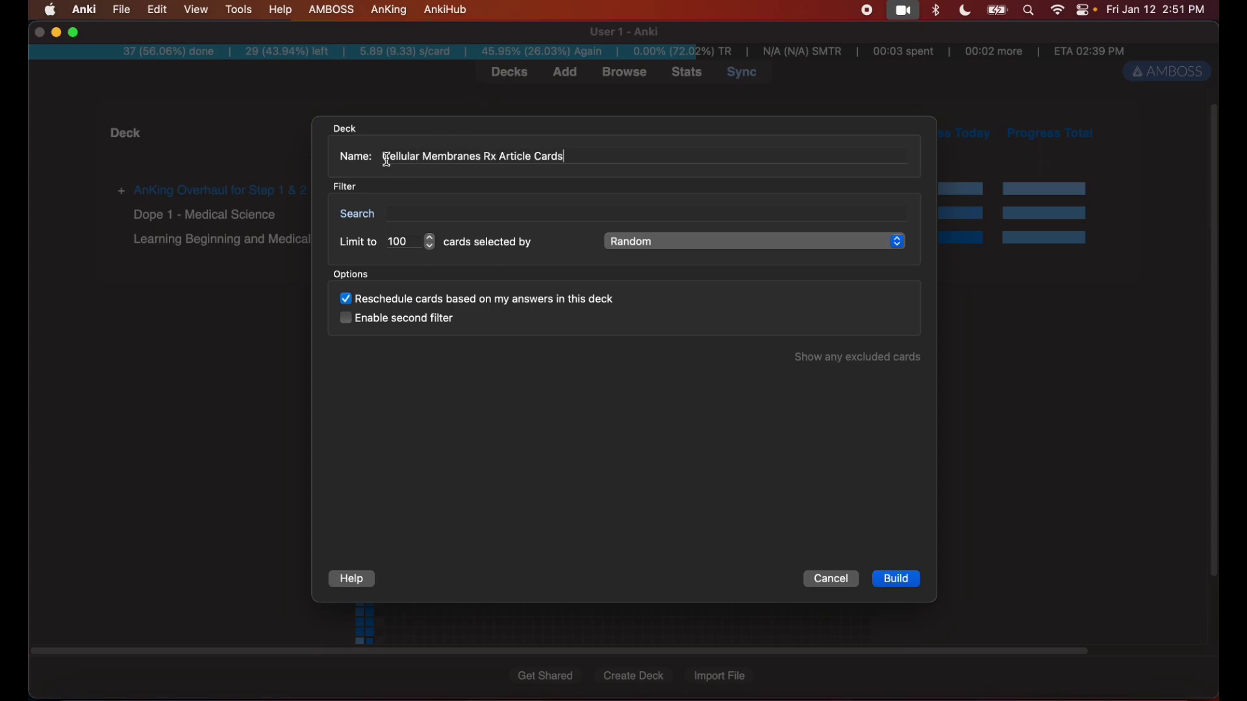
{"action": "left_click_drag", "start_coordinate": [383, 159], "coordinate": [598, 165]}
{"action": "left_click", "coordinate": [598, 164]}
Set the search to flag:1 with a 9999-card limit and build the deck
{"action": "left_click", "coordinate": [554, 215]}
{"action": "type", "text": "flag:1"}
{"action": "double_click", "coordinate": [413, 242]}
{"action": "type", "text": "9999"}
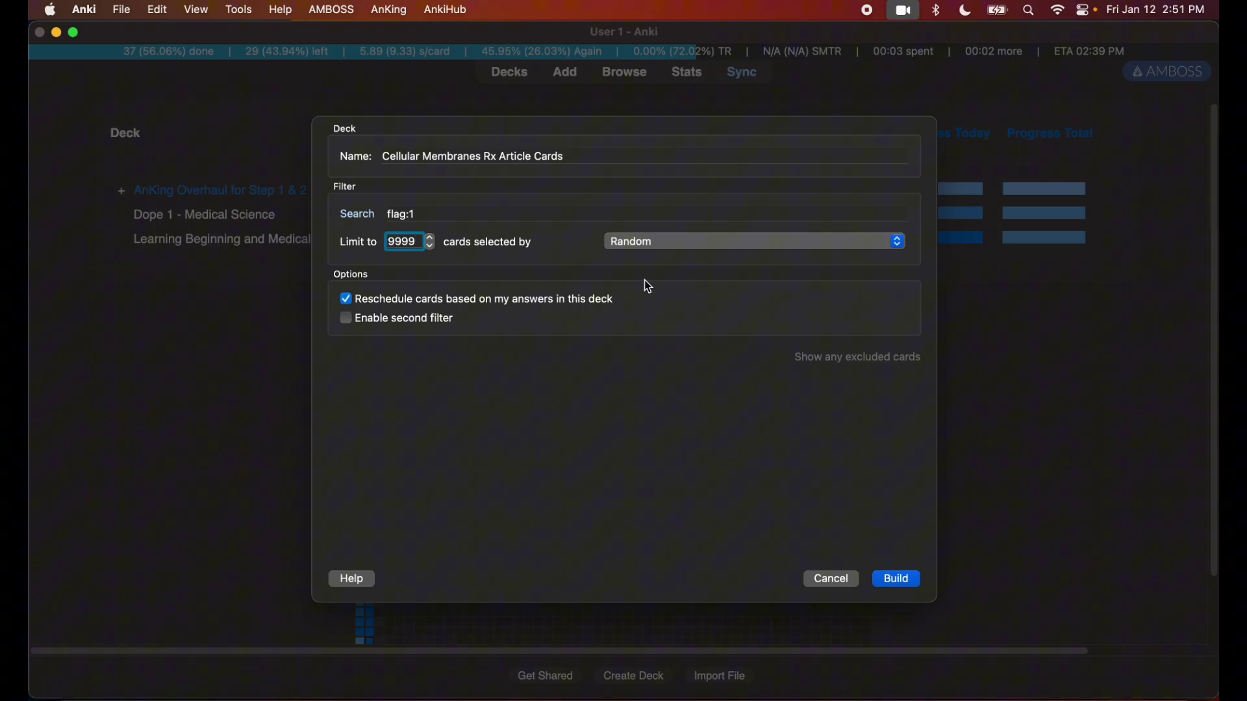
{"action": "left_click", "coordinate": [902, 580]}
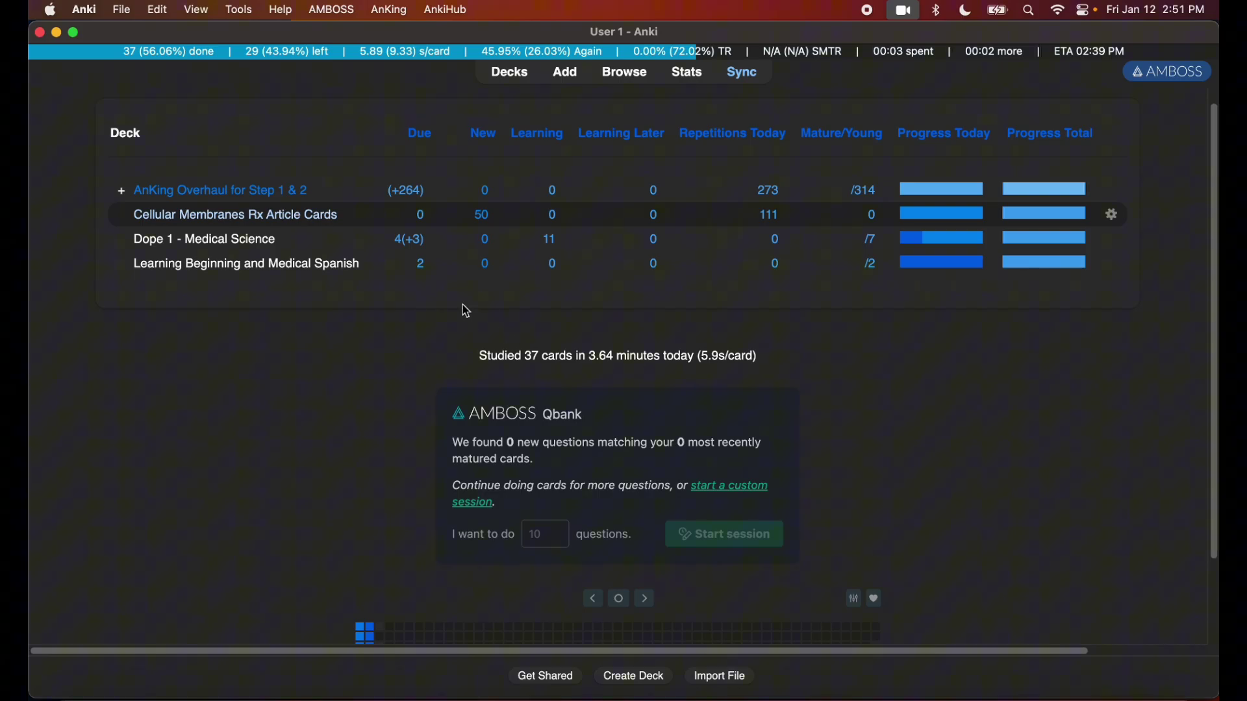
Open the filtered deck and review the SRP, Kartagener syndrome and vesicular trafficking cards
{"action": "left_click", "coordinate": [316, 215]}
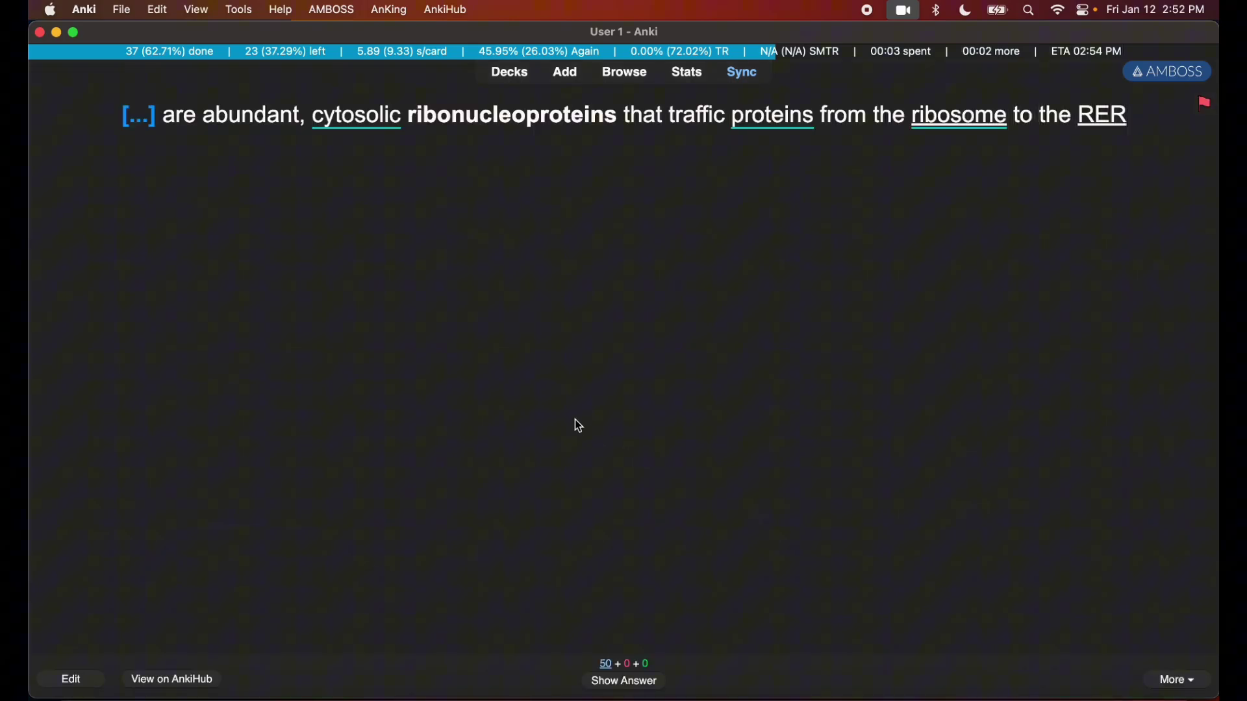
{"action": "key", "text": "space"}
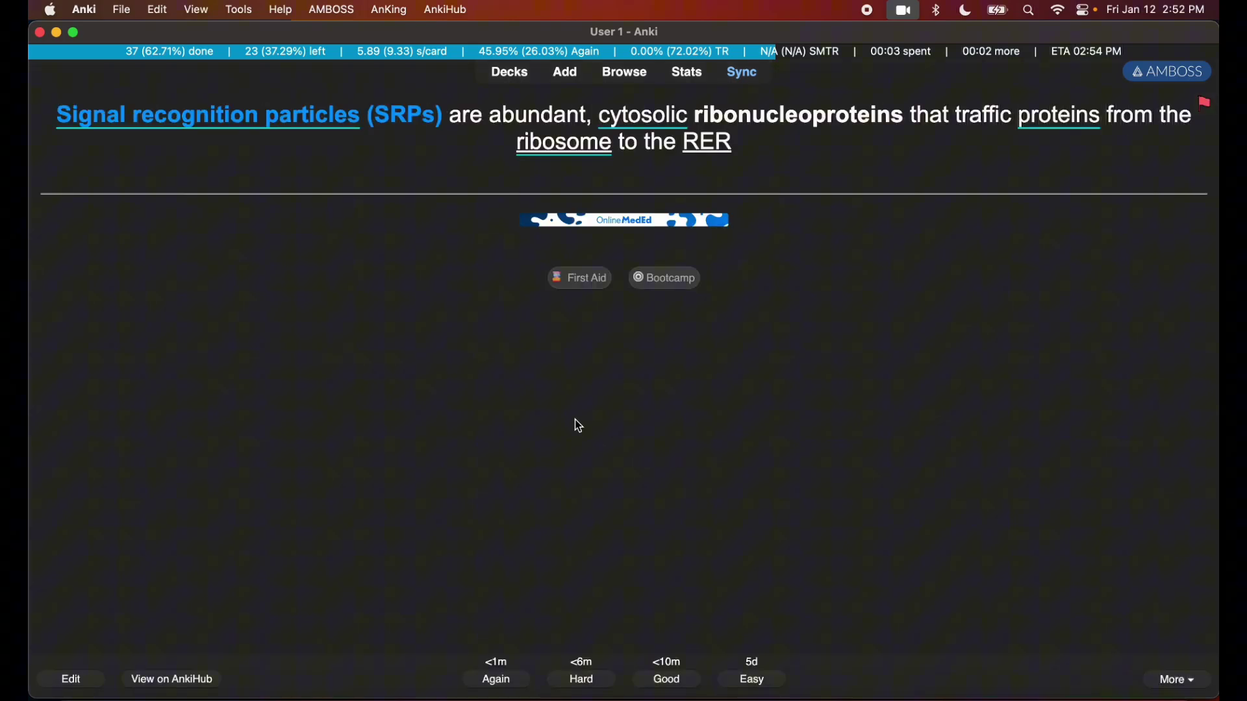
{"action": "key", "text": "space"}
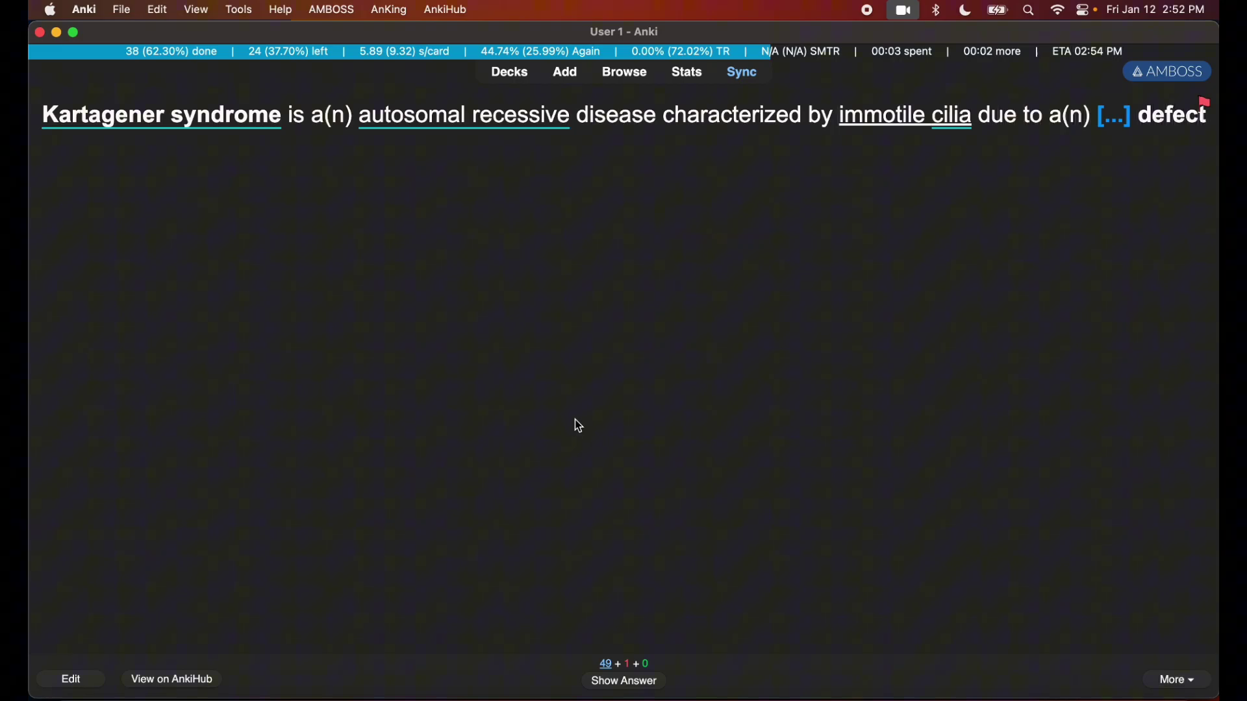
{"action": "key", "text": "space"}
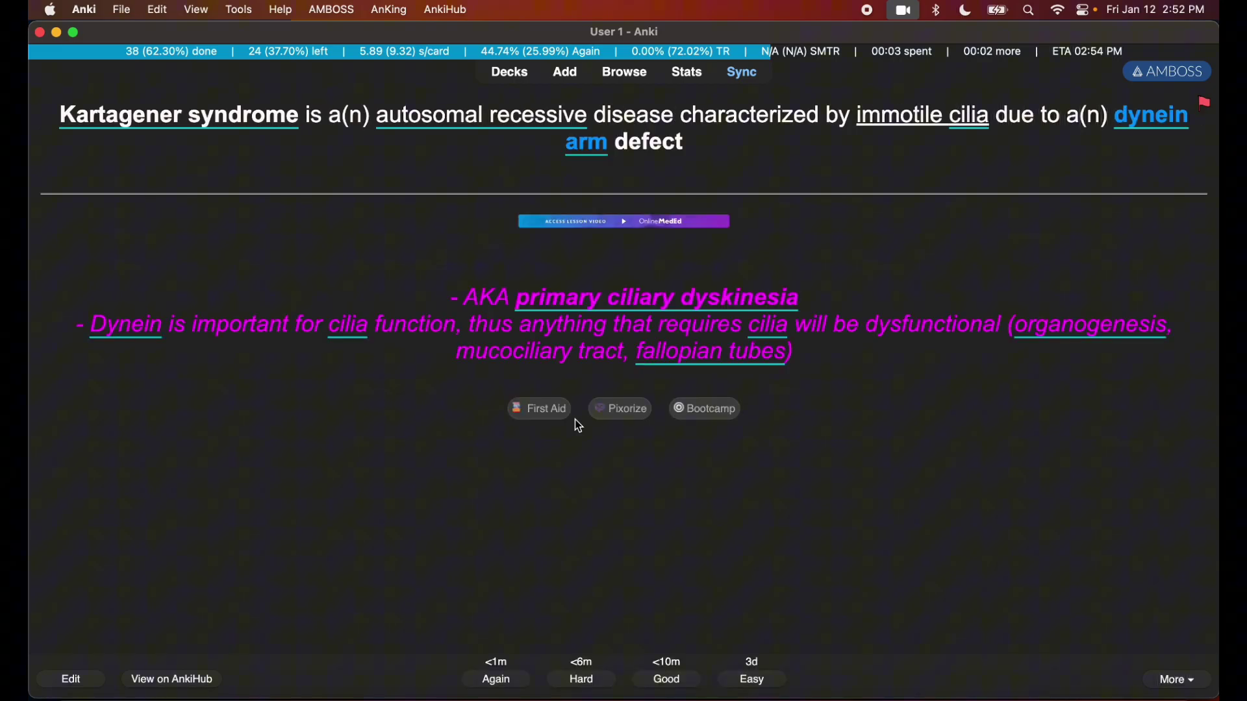
{"action": "key", "text": "space"}
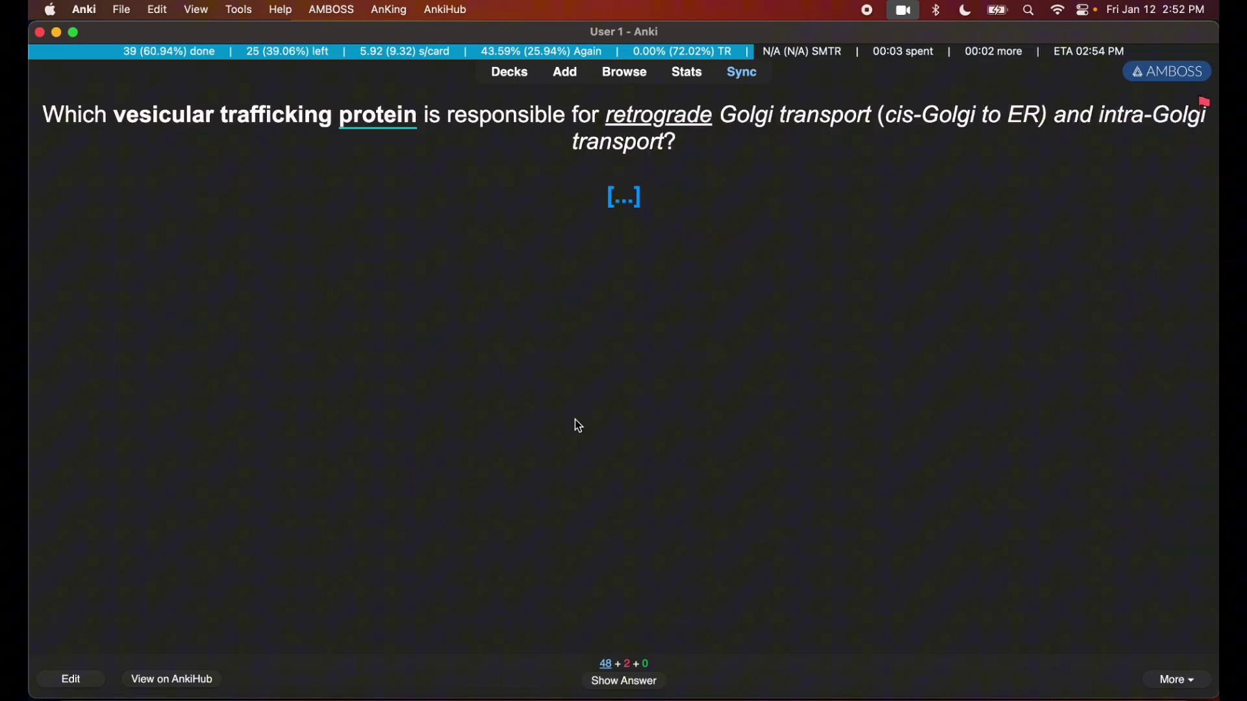
{"action": "key", "text": "space"}
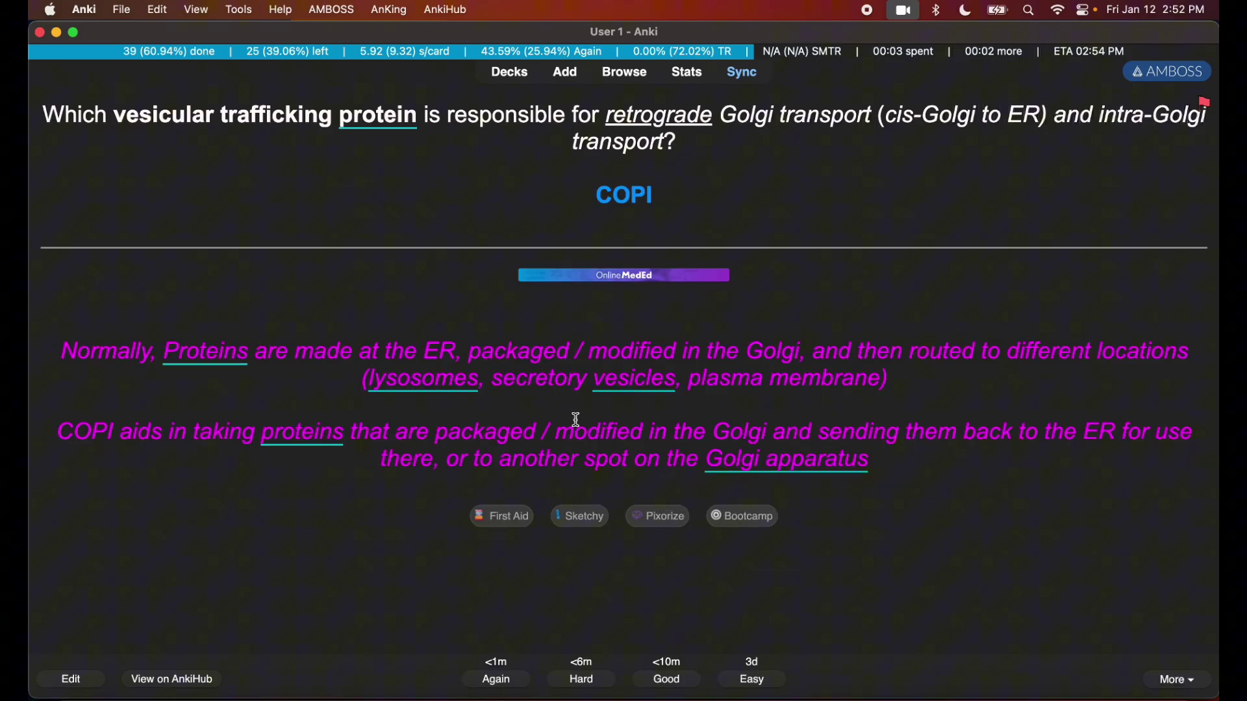
{"action": "key", "text": "space"}
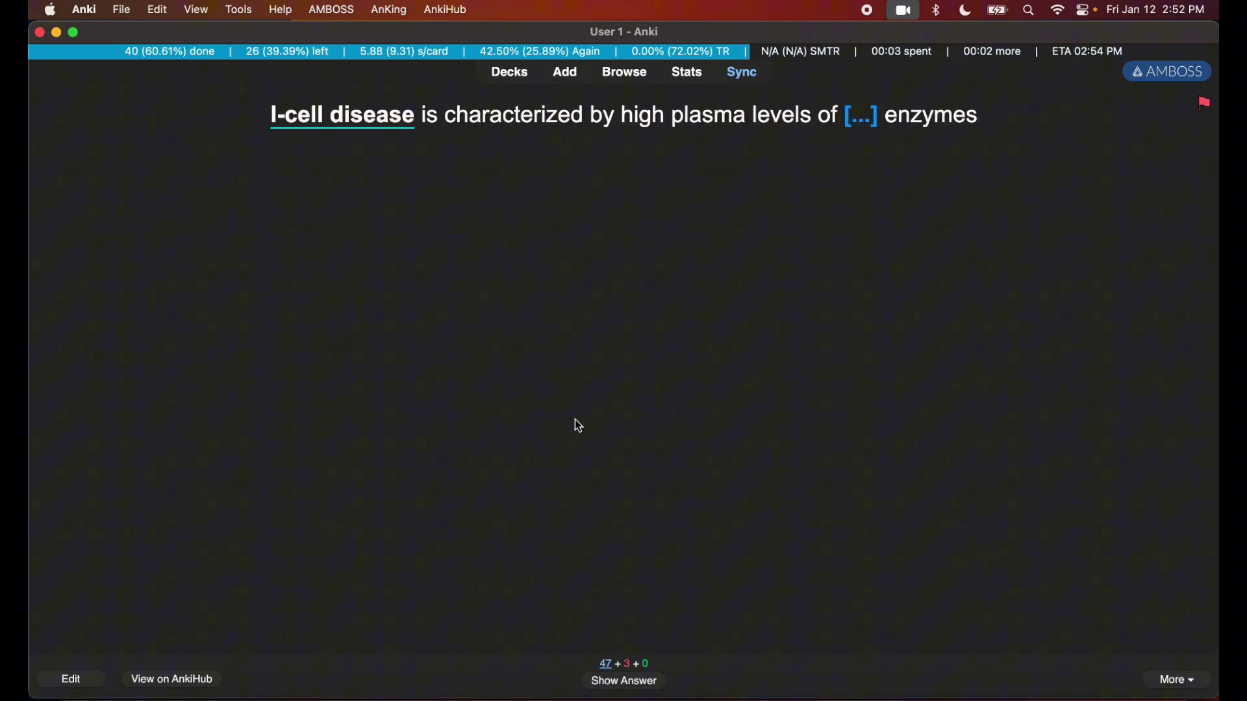
Review the I-cell disease, situs inversus, lysosomal storage disorder and membrane fluidity cards
{"action": "key", "text": "space"}
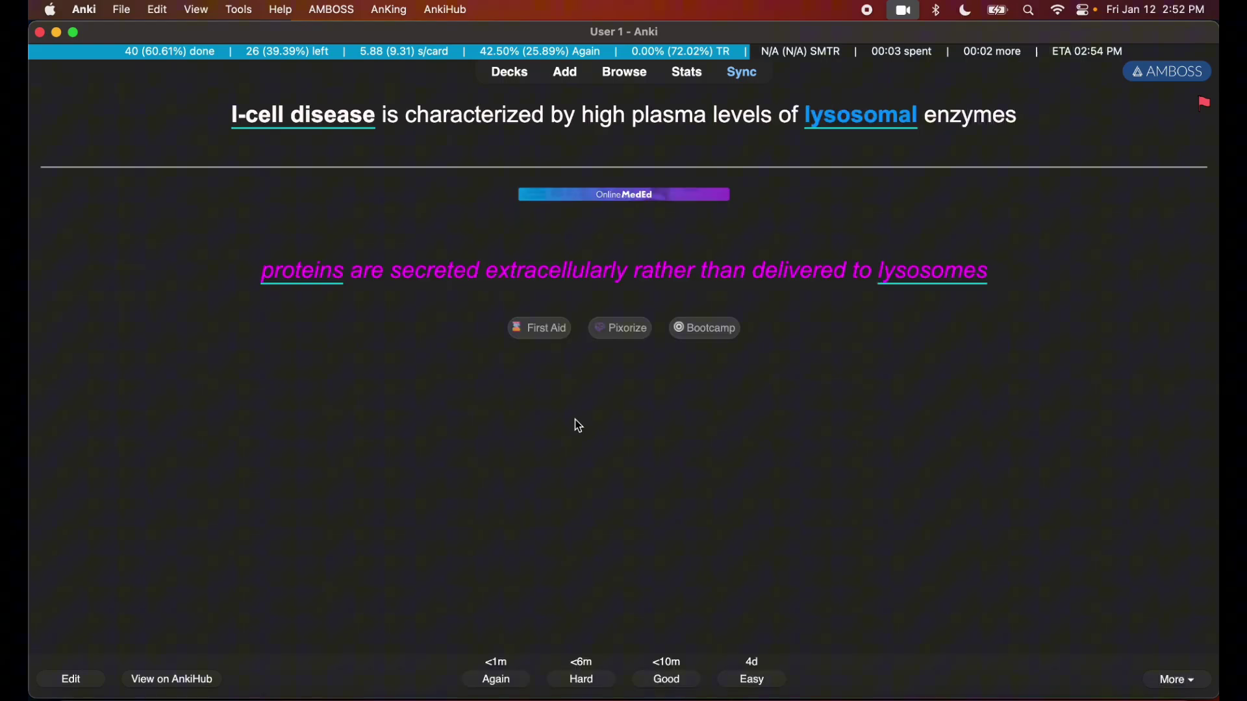
{"action": "key", "text": "space"}
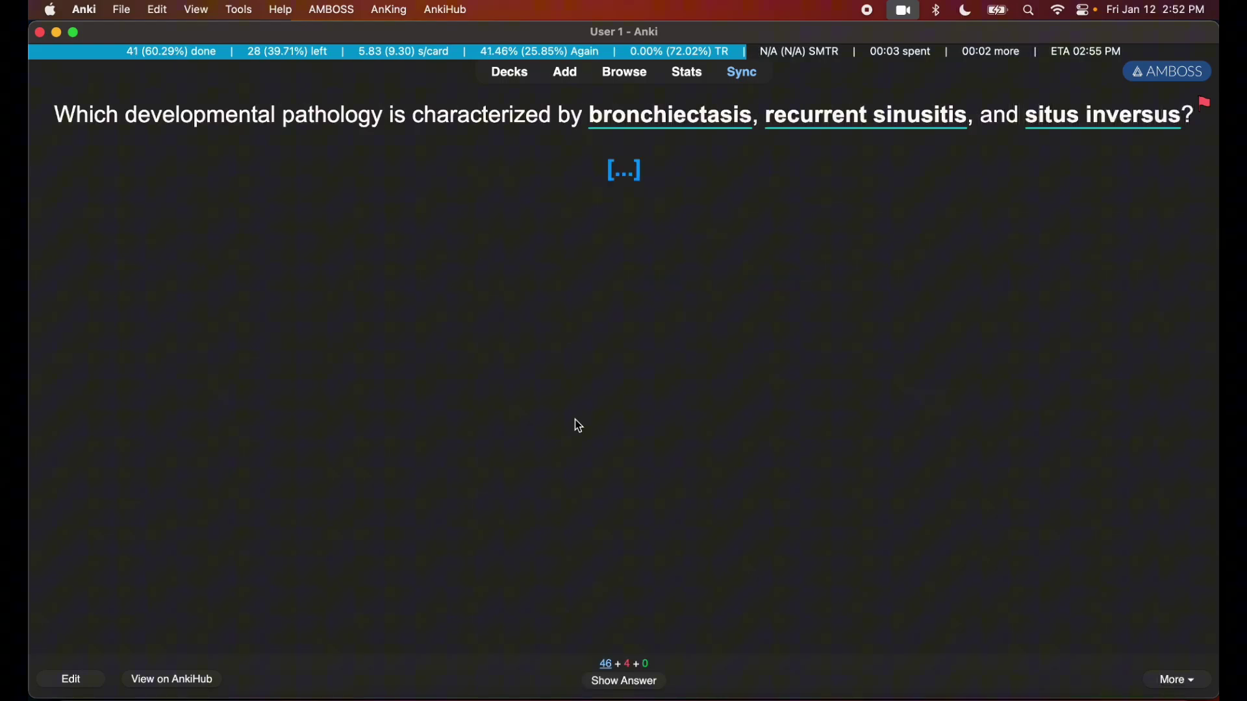
{"action": "key", "text": "space"}
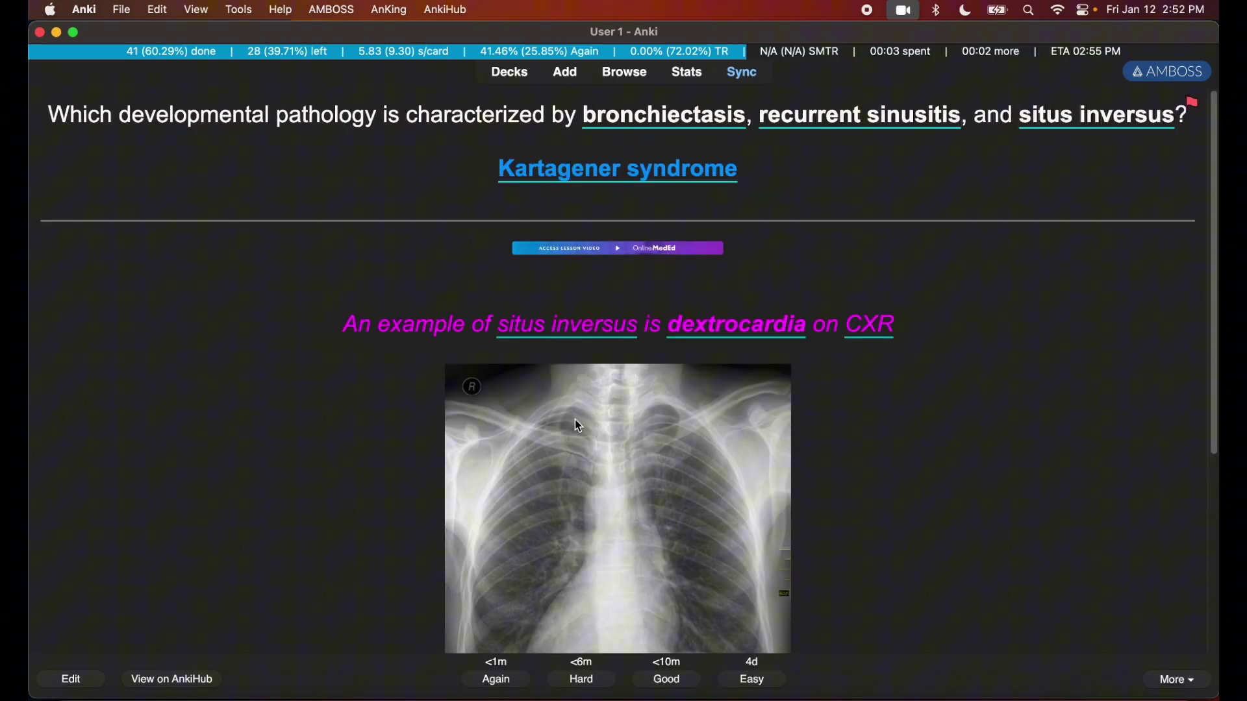
{"action": "key", "text": "space"}
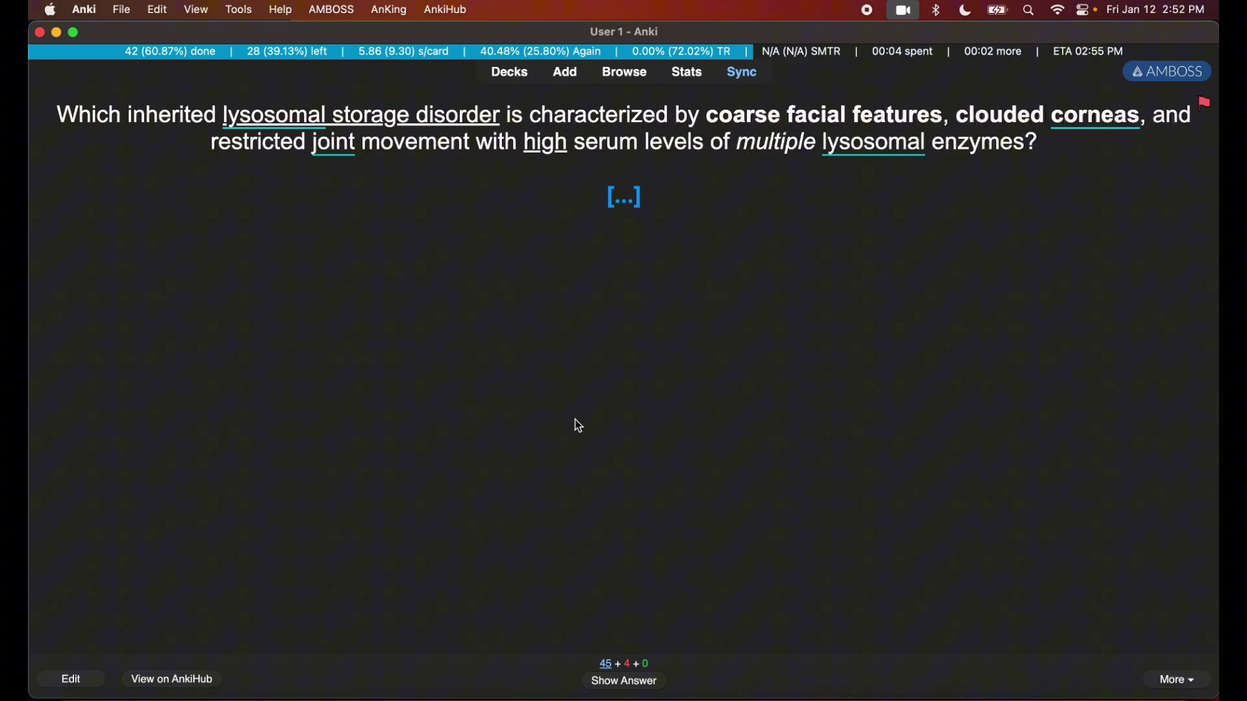
{"action": "key", "text": "space"}
{"action": "key", "text": "space"}
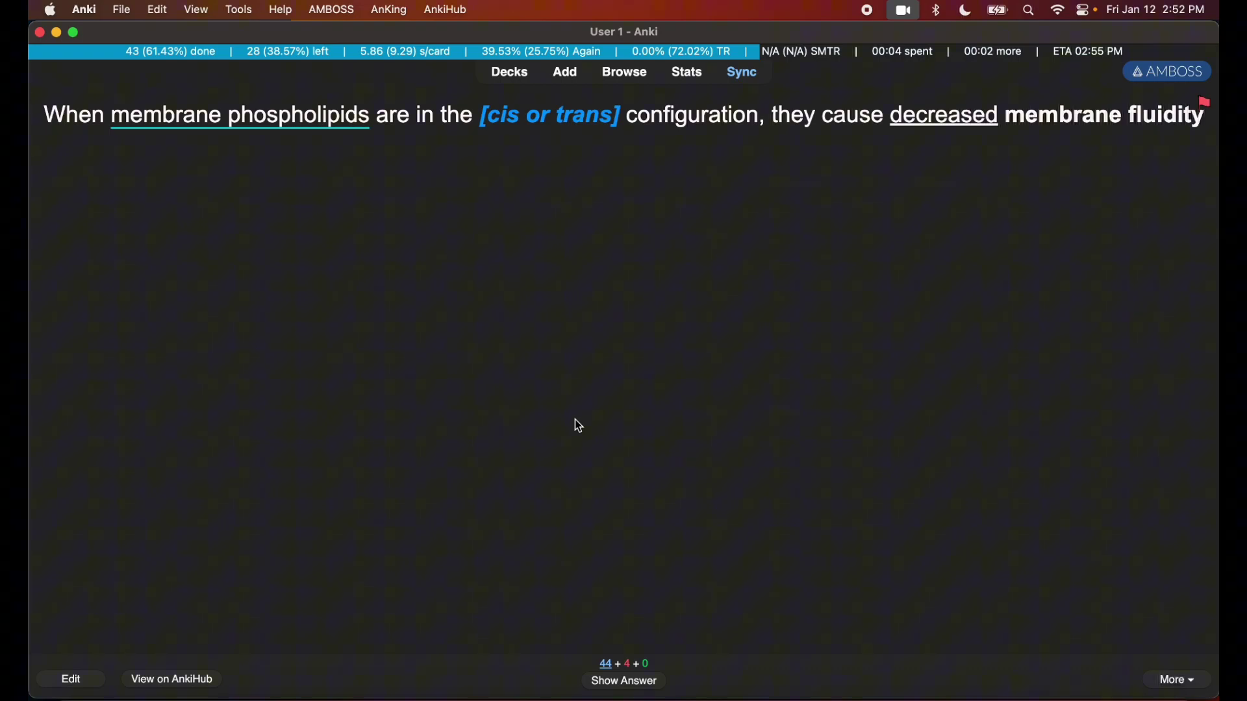
{"action": "key", "text": "space"}
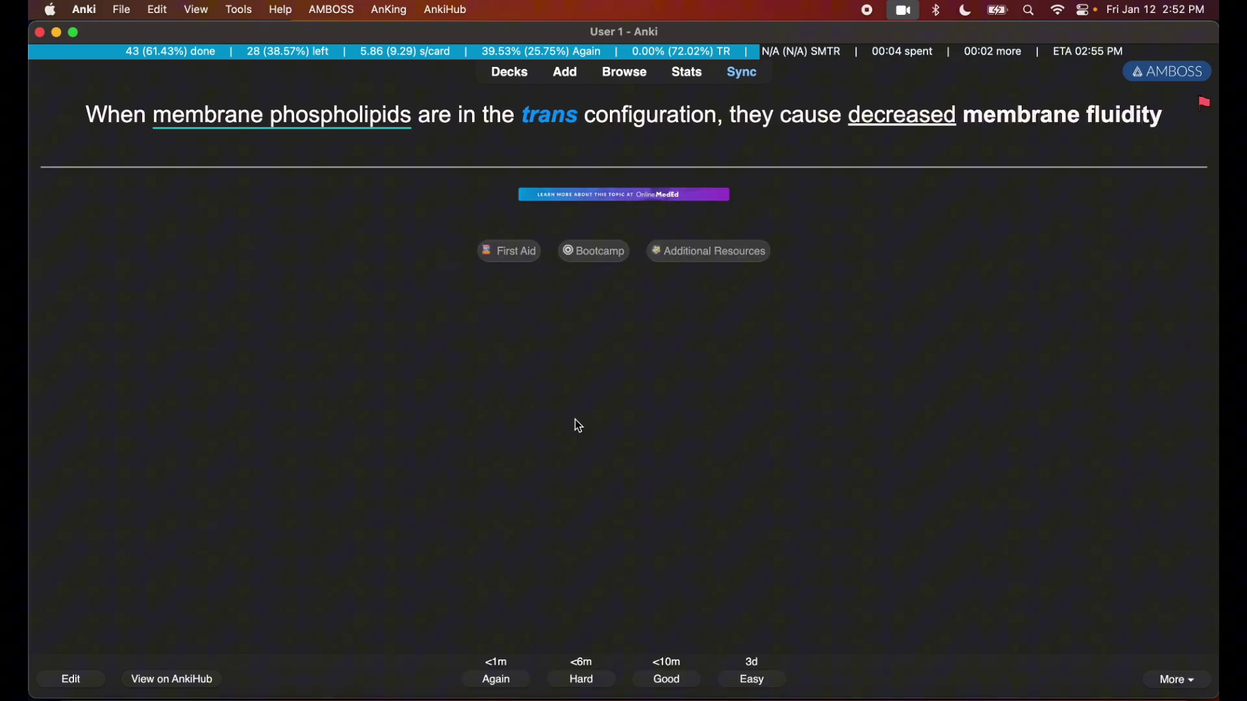
{"action": "key", "text": "space"}
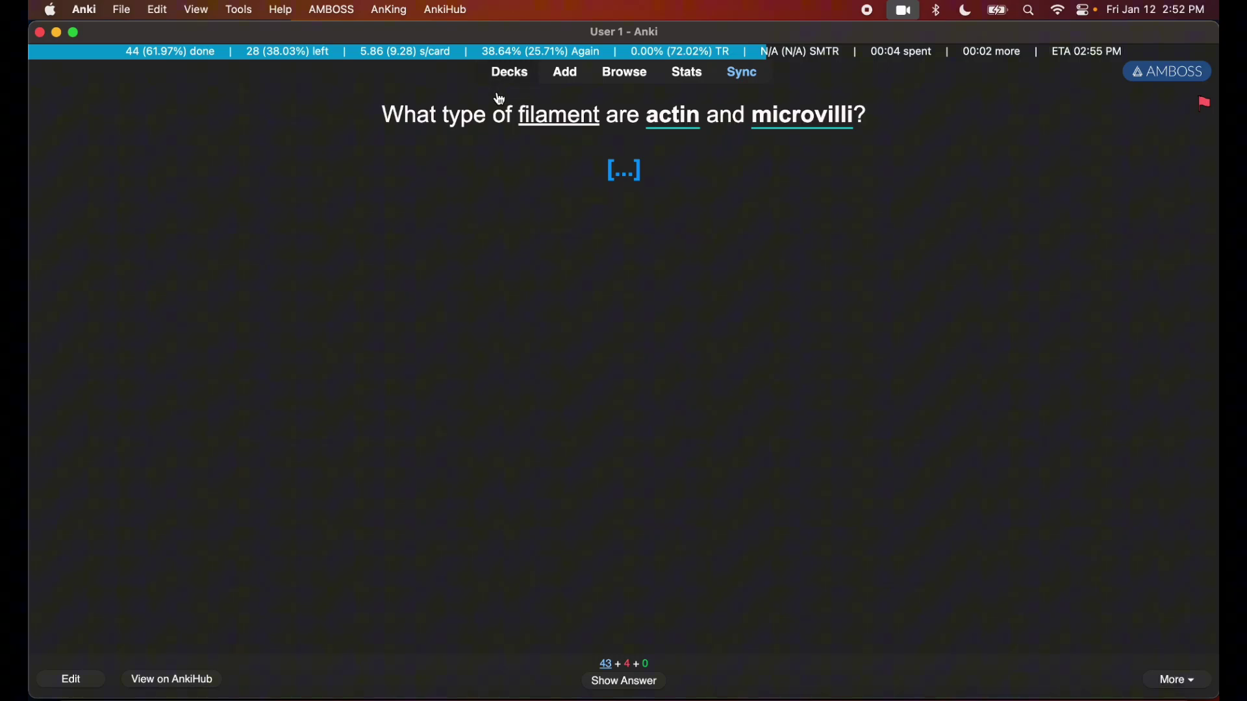
Return to the decks, rebuild Cellular Membranes Rx Article Cards to 50 cards, and resume studying
{"action": "key", "text": "d"}
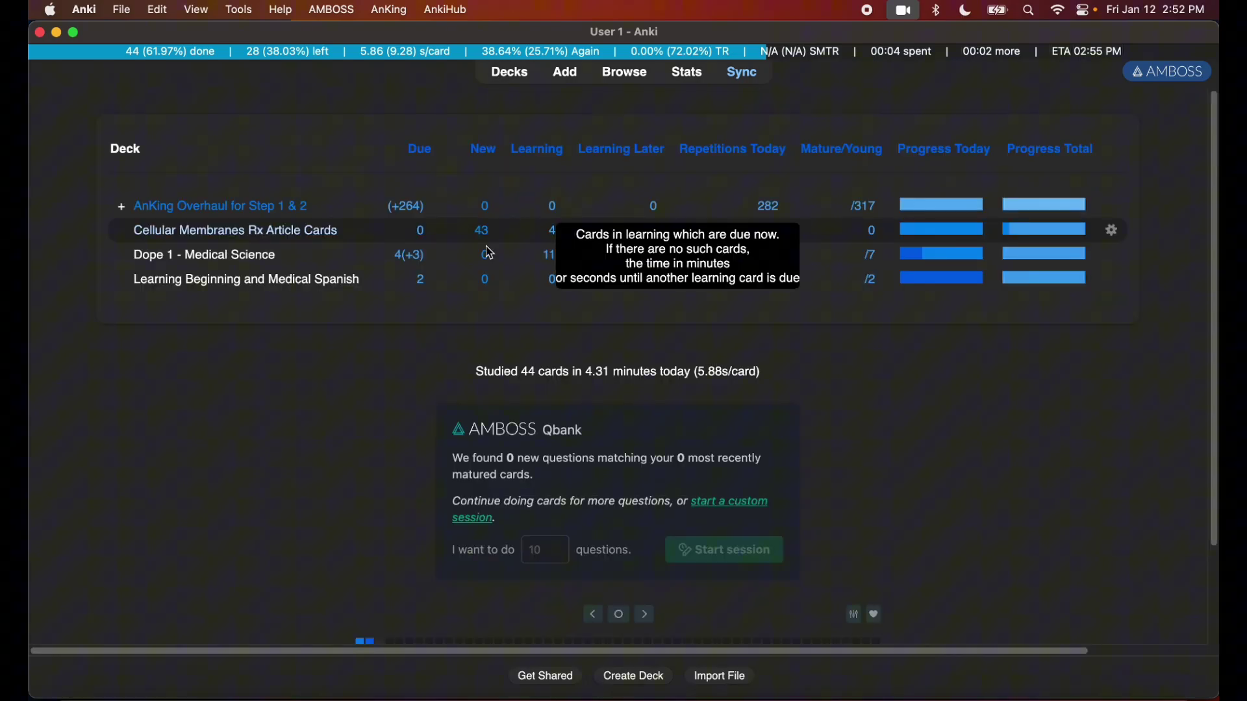
{"action": "left_click", "coordinate": [313, 232]}
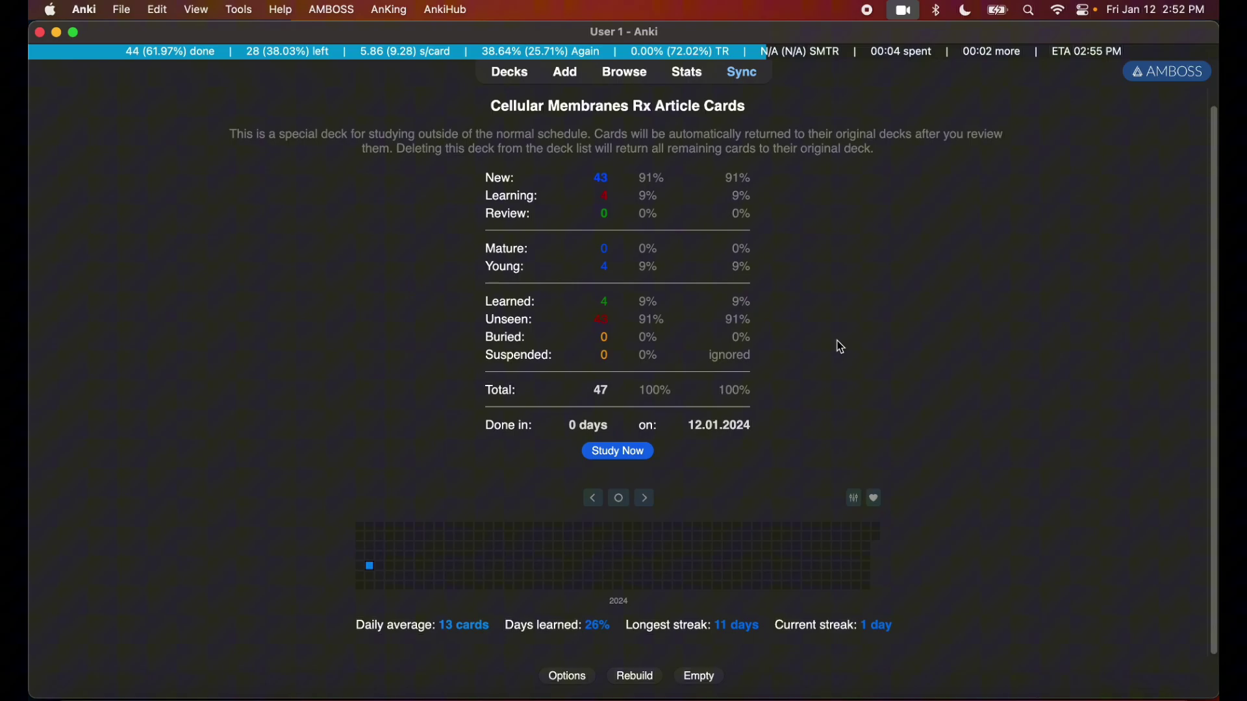
{"action": "left_click", "coordinate": [636, 678]}
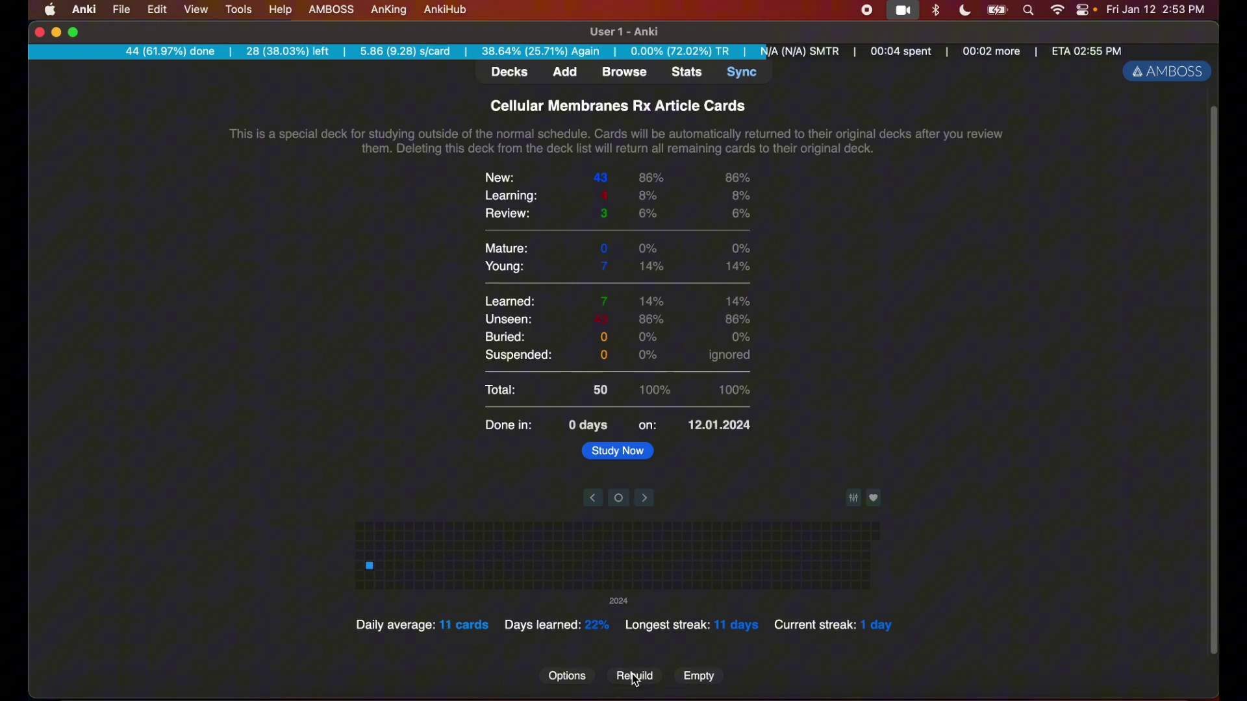
{"action": "left_click", "coordinate": [624, 454]}
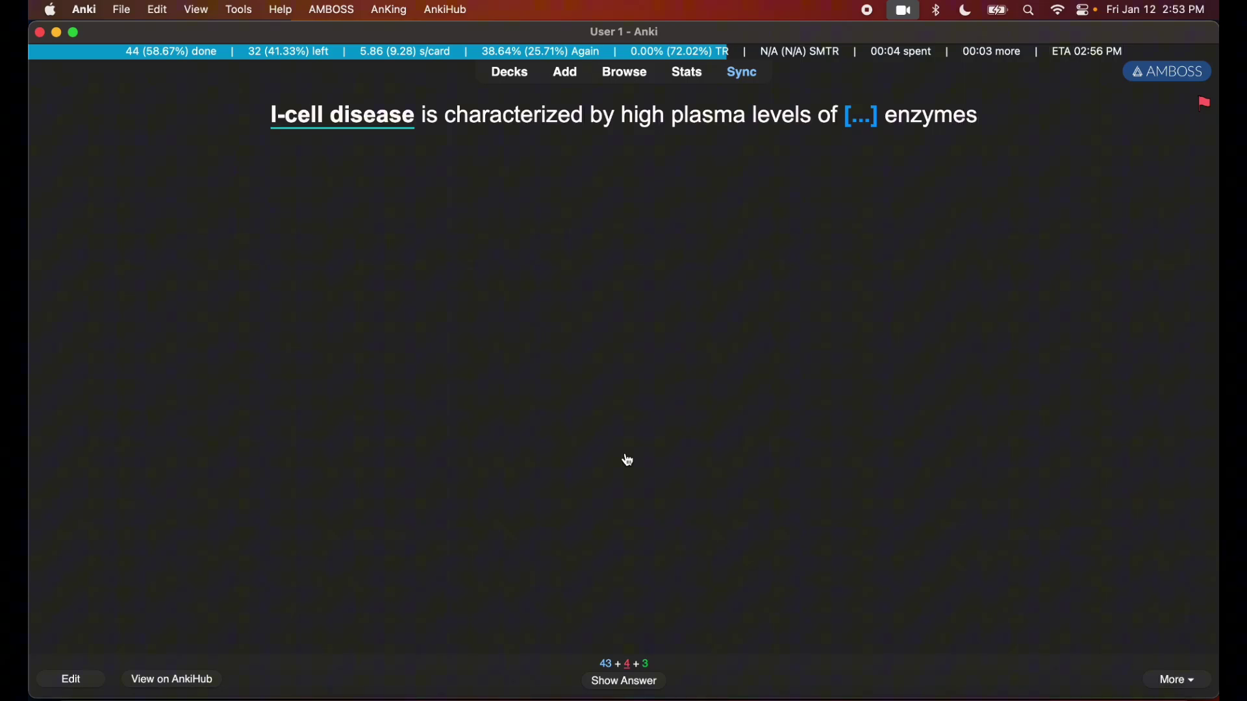
Answer and grade the I-cell disease, COPI and signal recognition particle cards, then return to Decks
{"action": "key", "text": "space"}
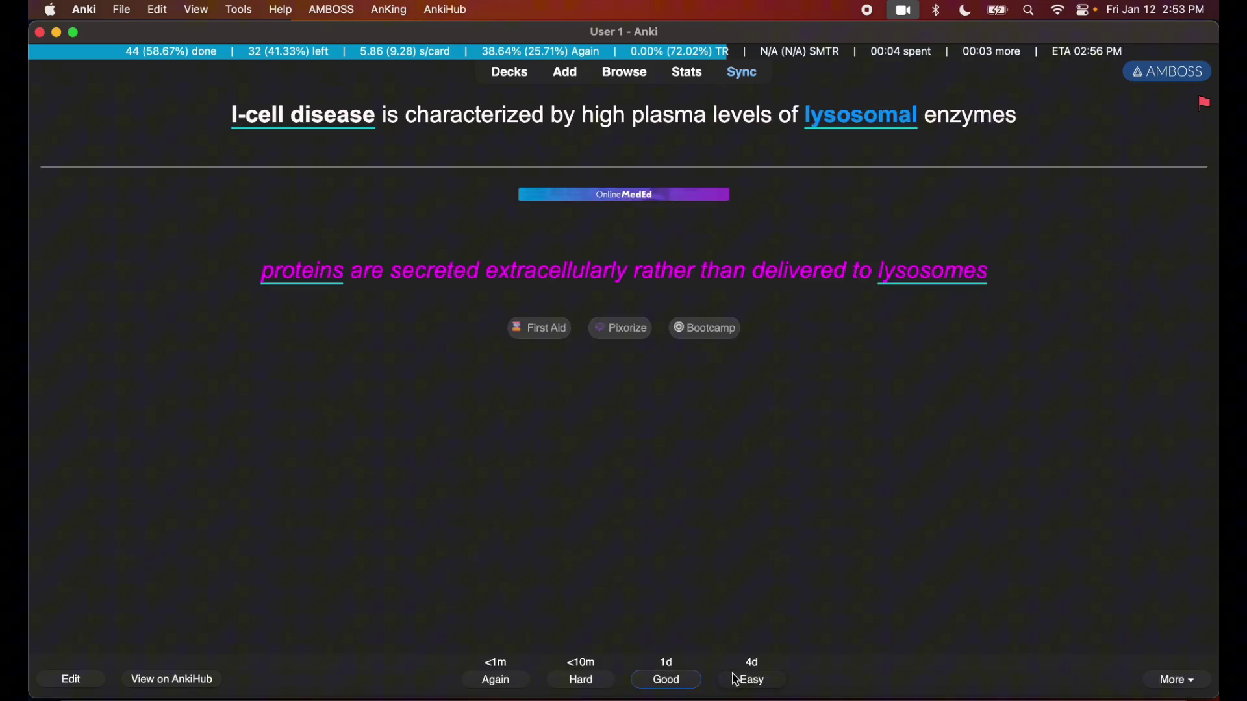
{"action": "left_click", "coordinate": [672, 682]}
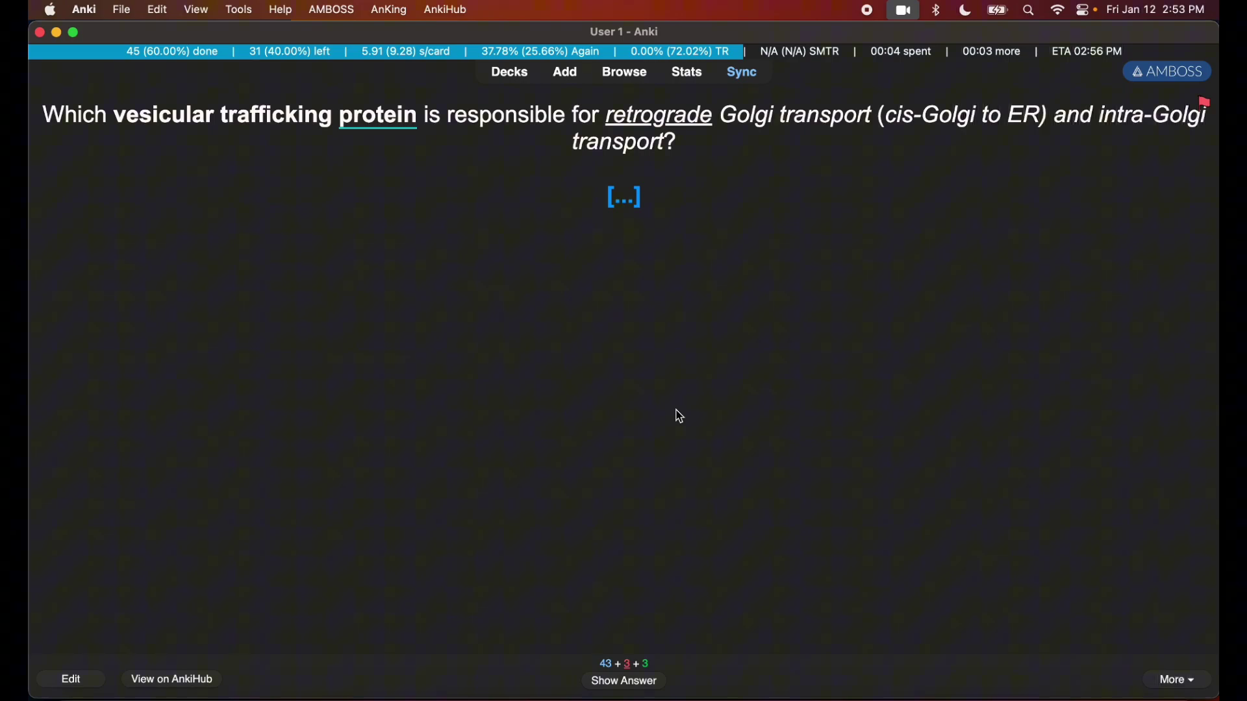
{"action": "key", "text": "space"}
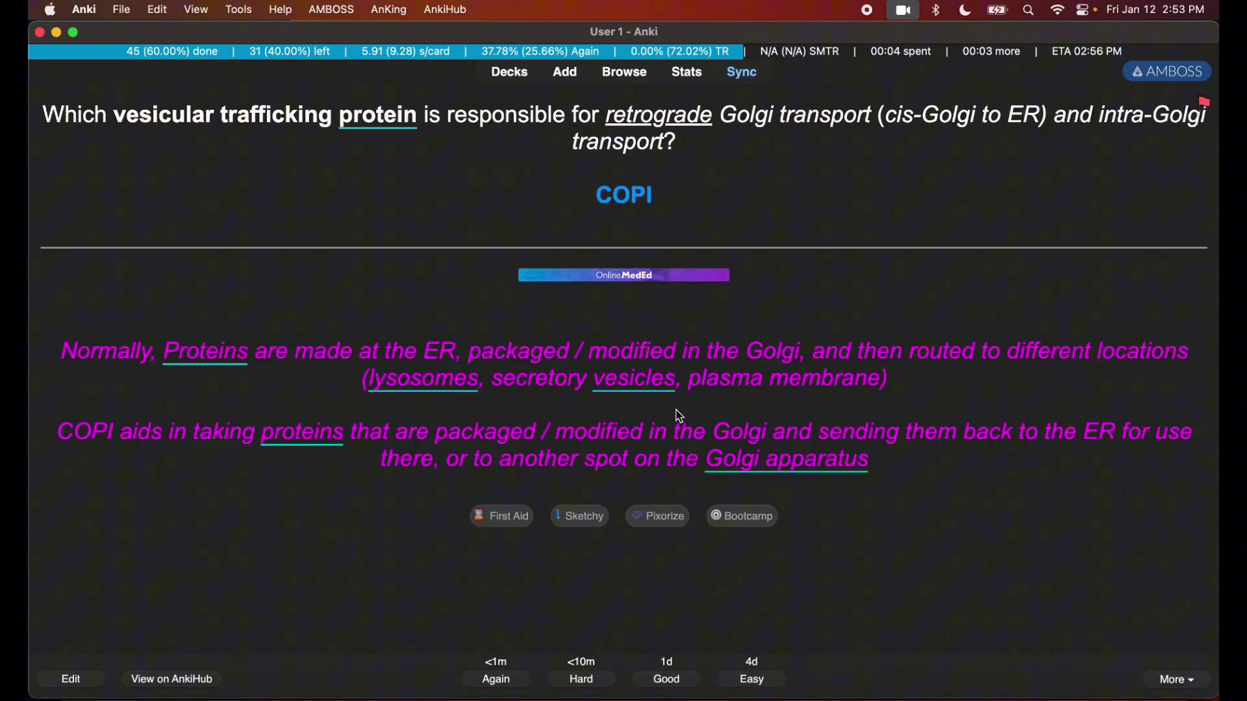
{"action": "key", "text": "space"}
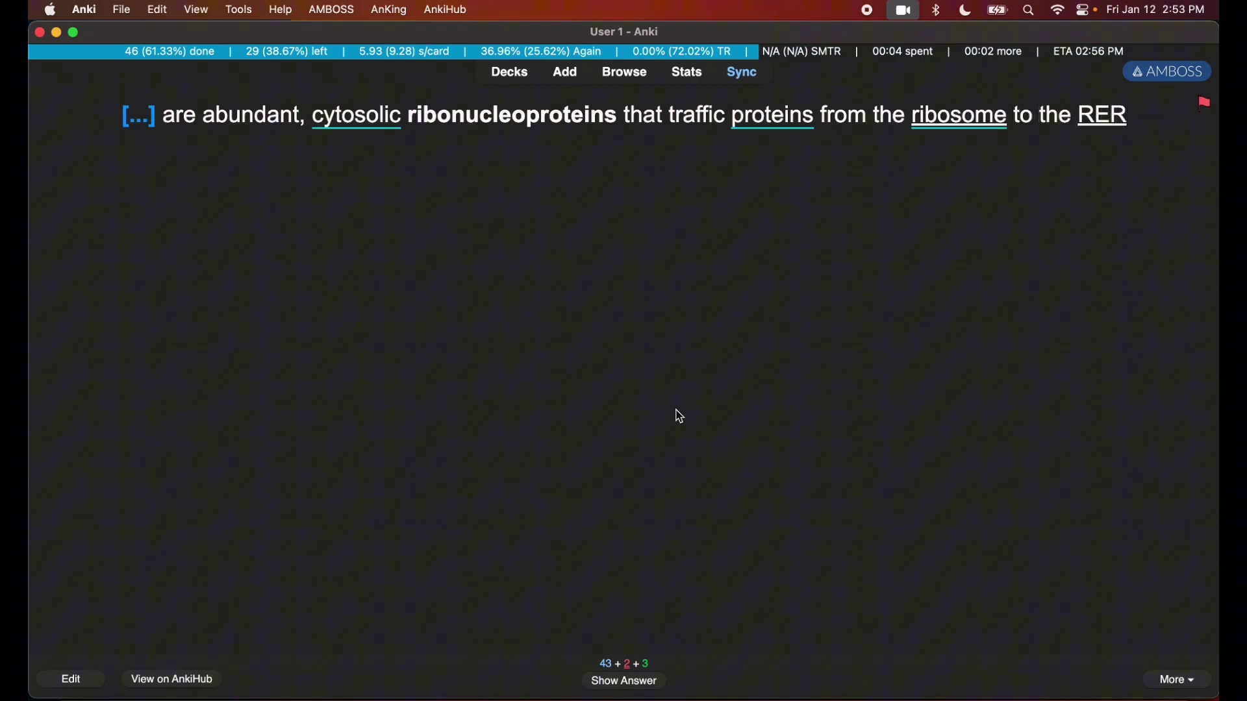
{"action": "key", "text": "space"}
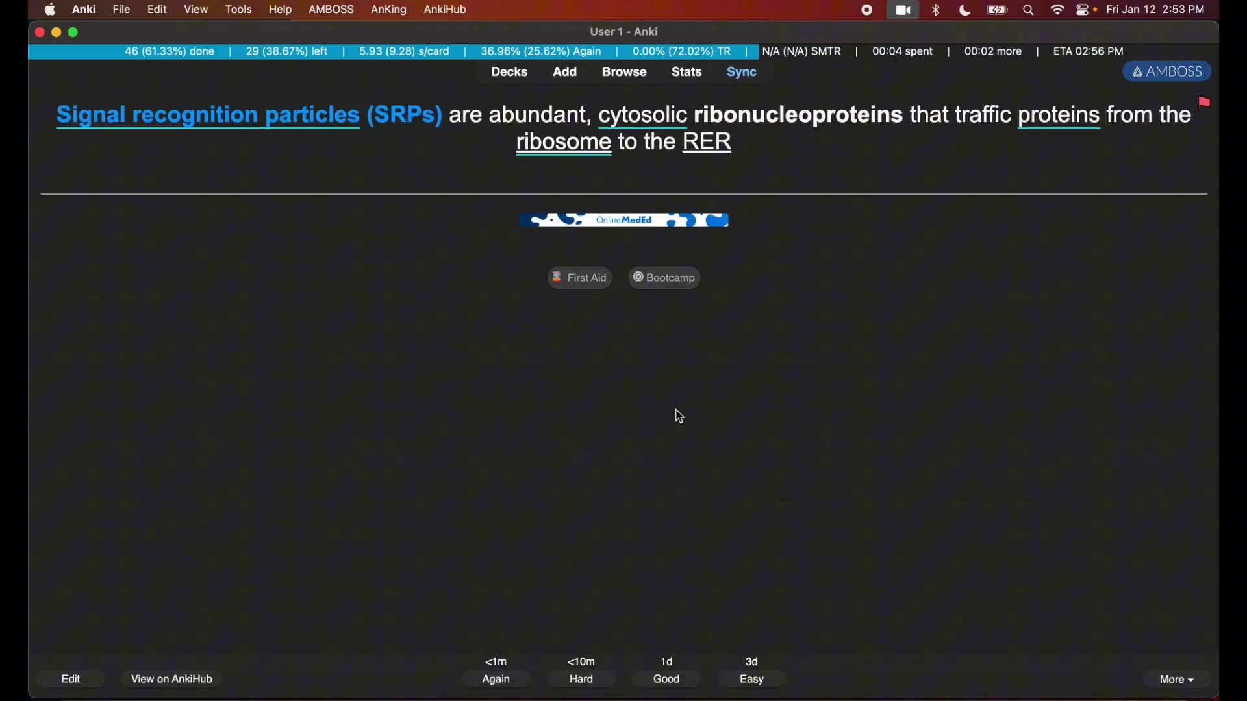
{"action": "key", "text": "space"}
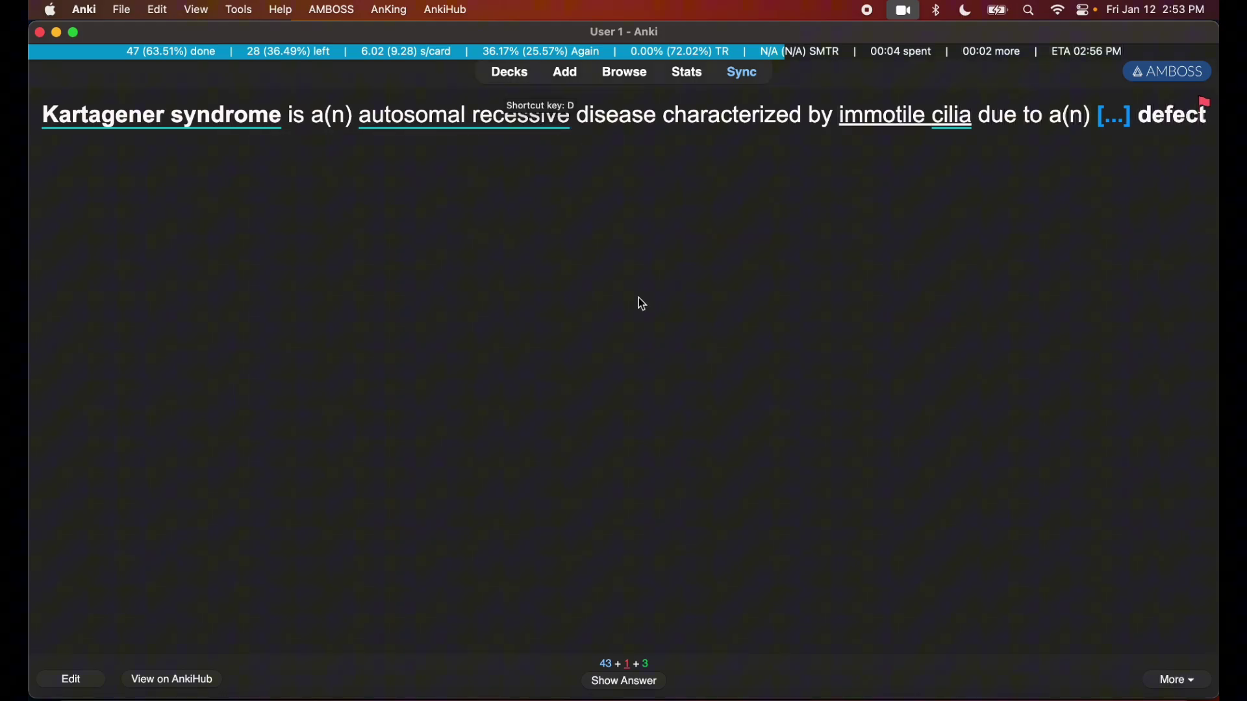
{"action": "key", "text": "d"}
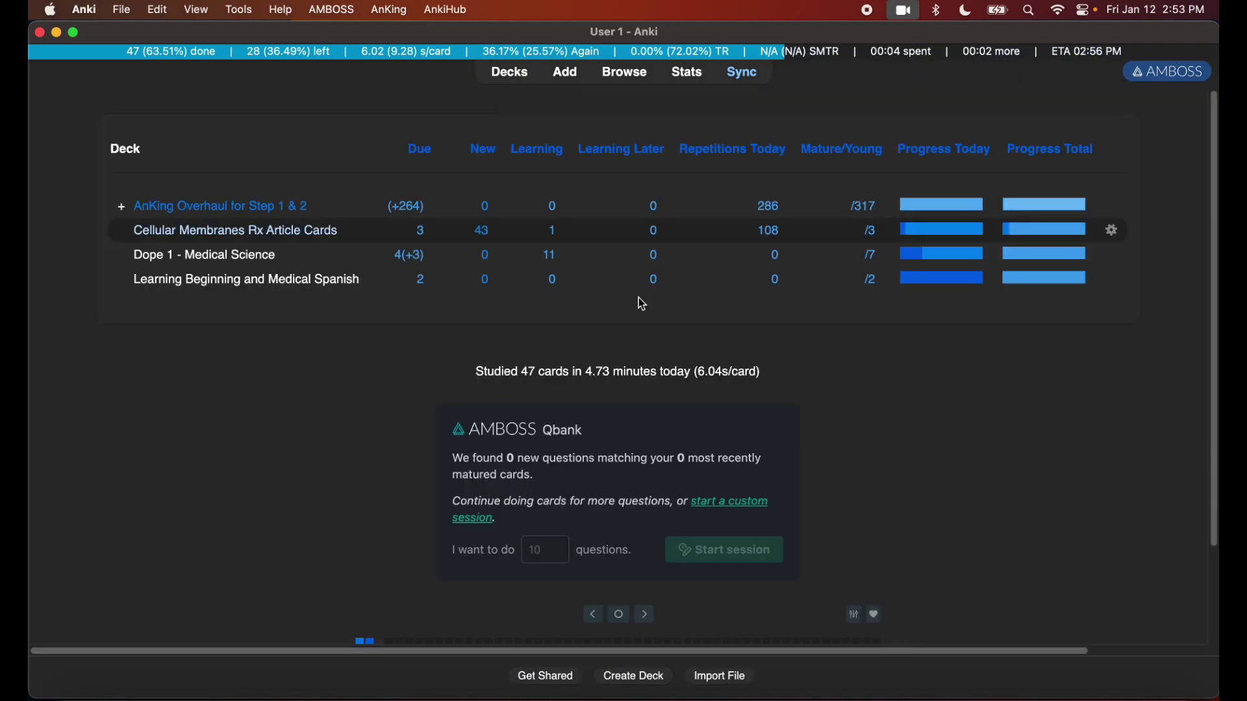
Open the filtered deck's 47 cards in the browser and select them all
{"action": "left_click", "coordinate": [317, 233]}
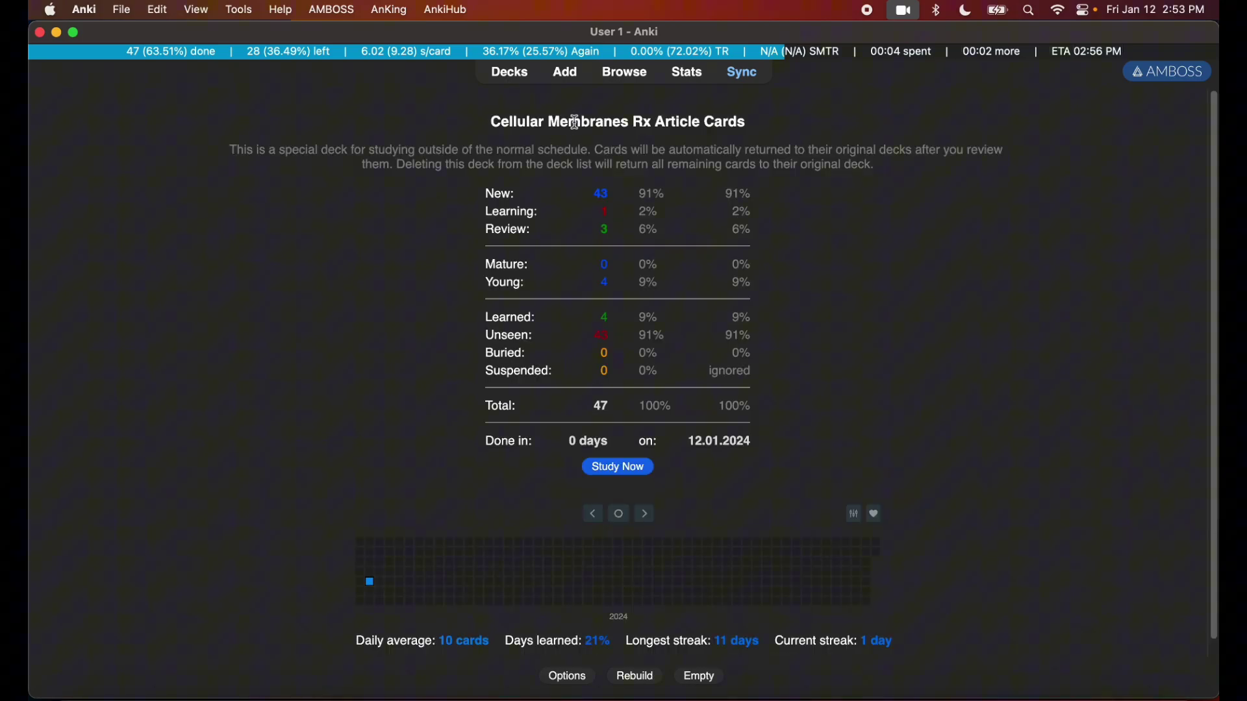
{"action": "left_click", "coordinate": [630, 72]}
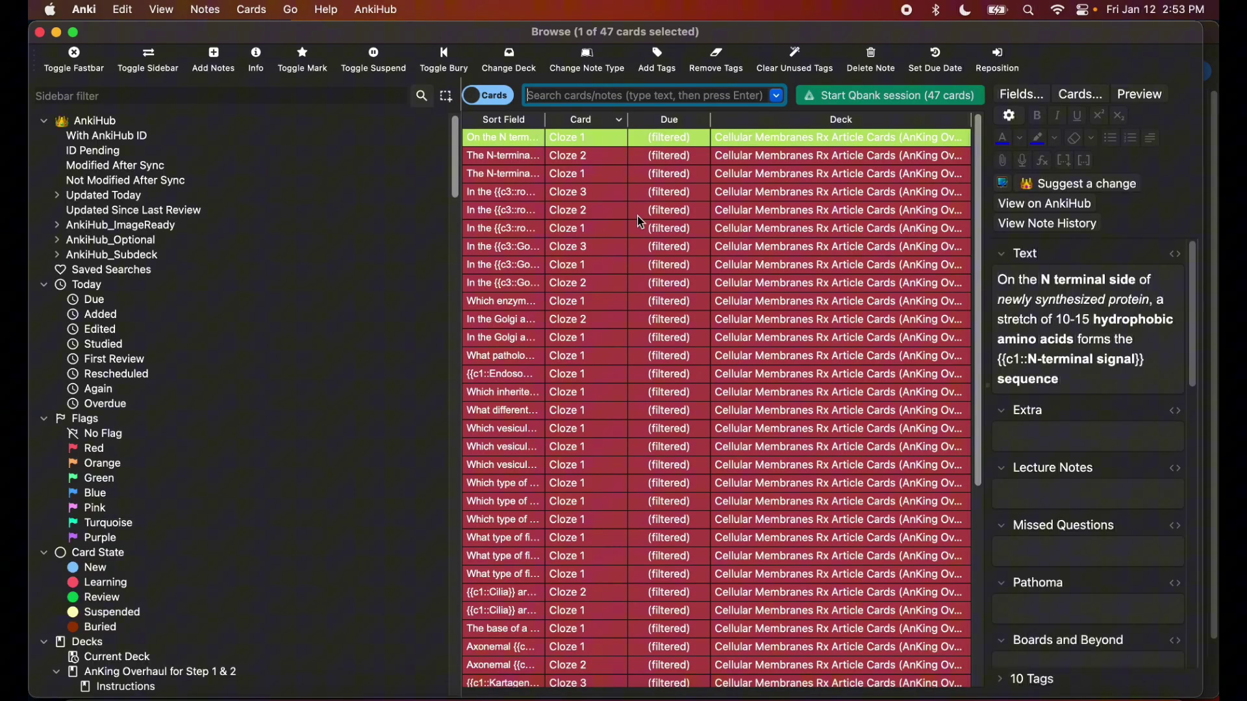
{"action": "scroll", "coordinate": [633, 194], "scroll_direction": "down", "scroll_amount": 1}
{"action": "scroll", "coordinate": [623, 169], "scroll_direction": "up", "scroll_amount": 1}
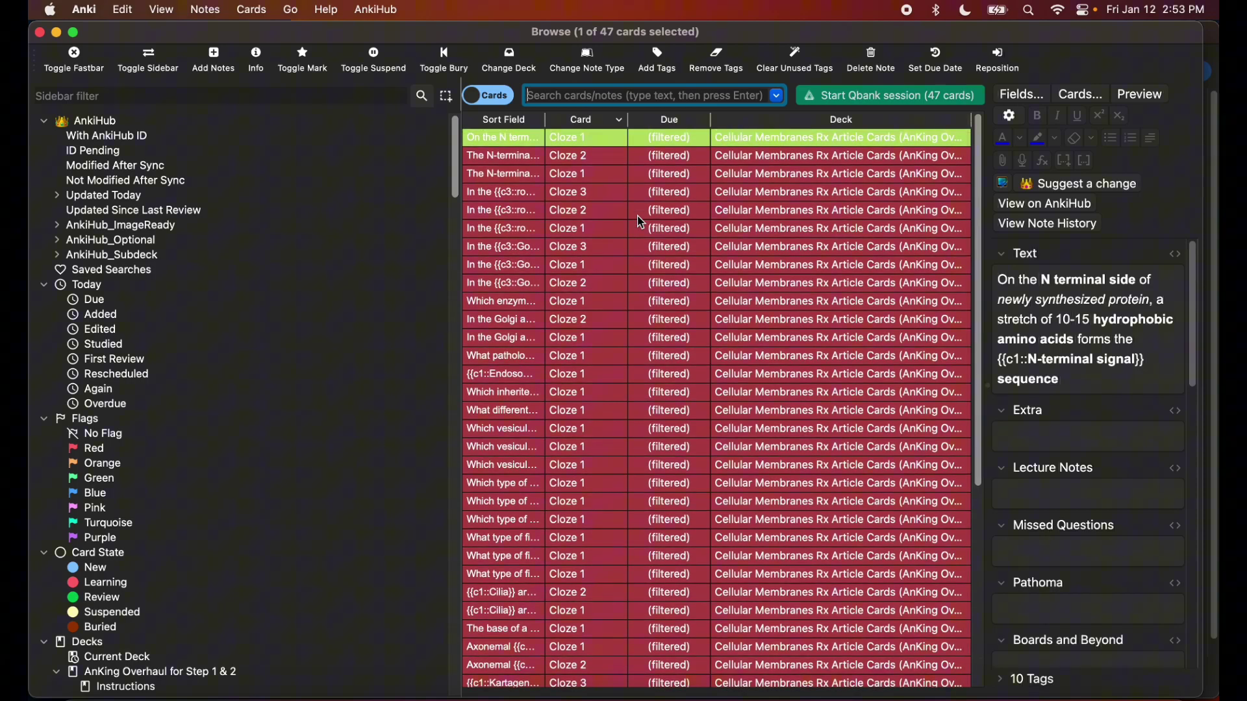
{"action": "left_click", "coordinate": [613, 139]}
{"action": "right_click", "coordinate": [613, 138]}
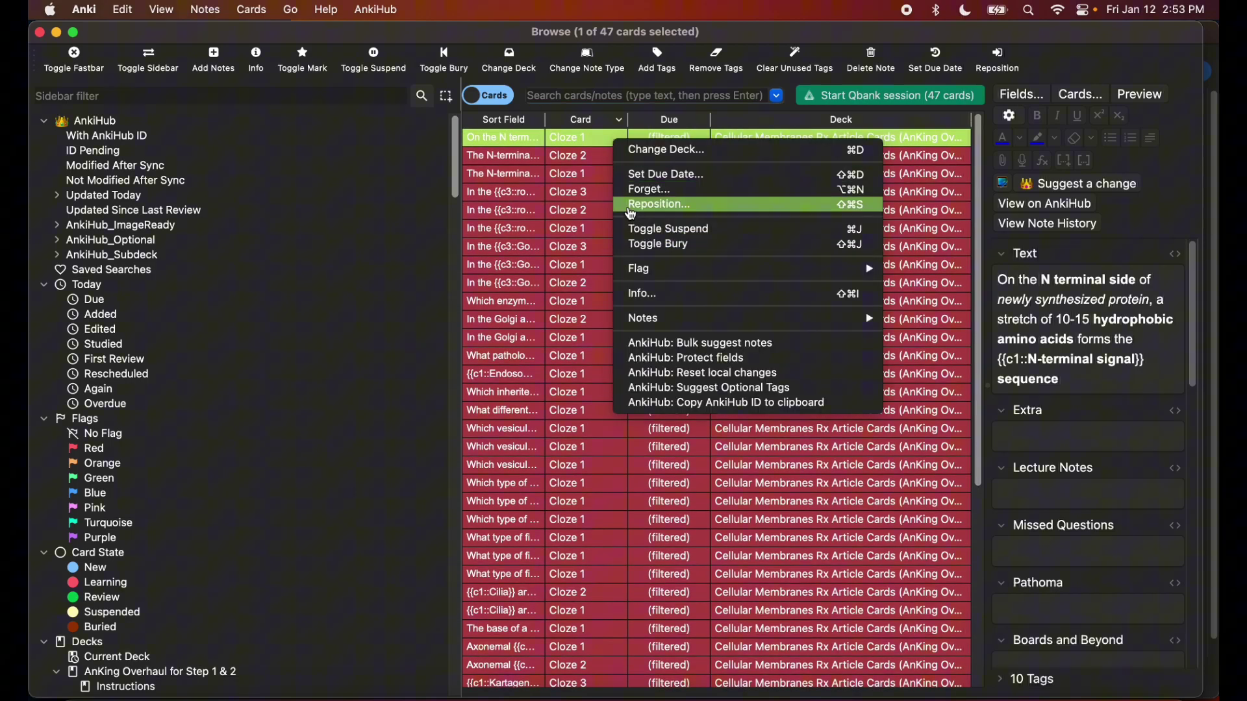
{"action": "left_click", "coordinate": [120, 9]}
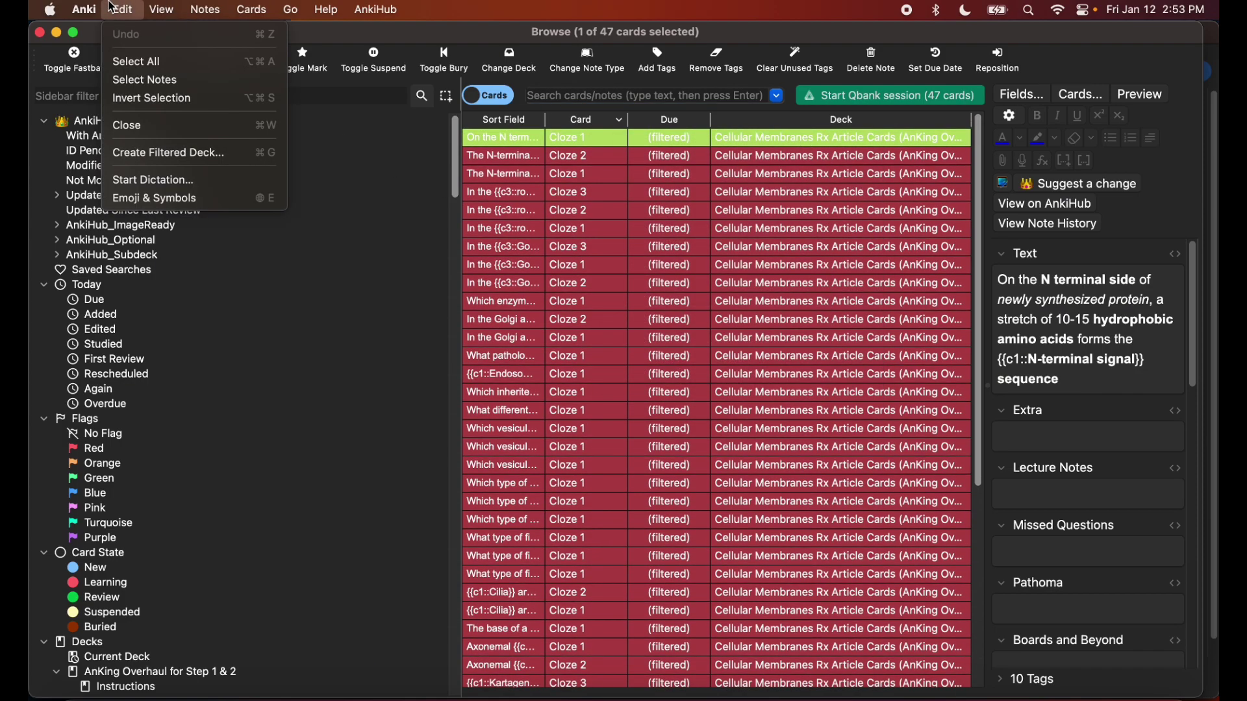
{"action": "left_click", "coordinate": [142, 63]}
Suspend all 47 selected cards, then unsuspend them again
{"action": "right_click", "coordinate": [642, 295]}
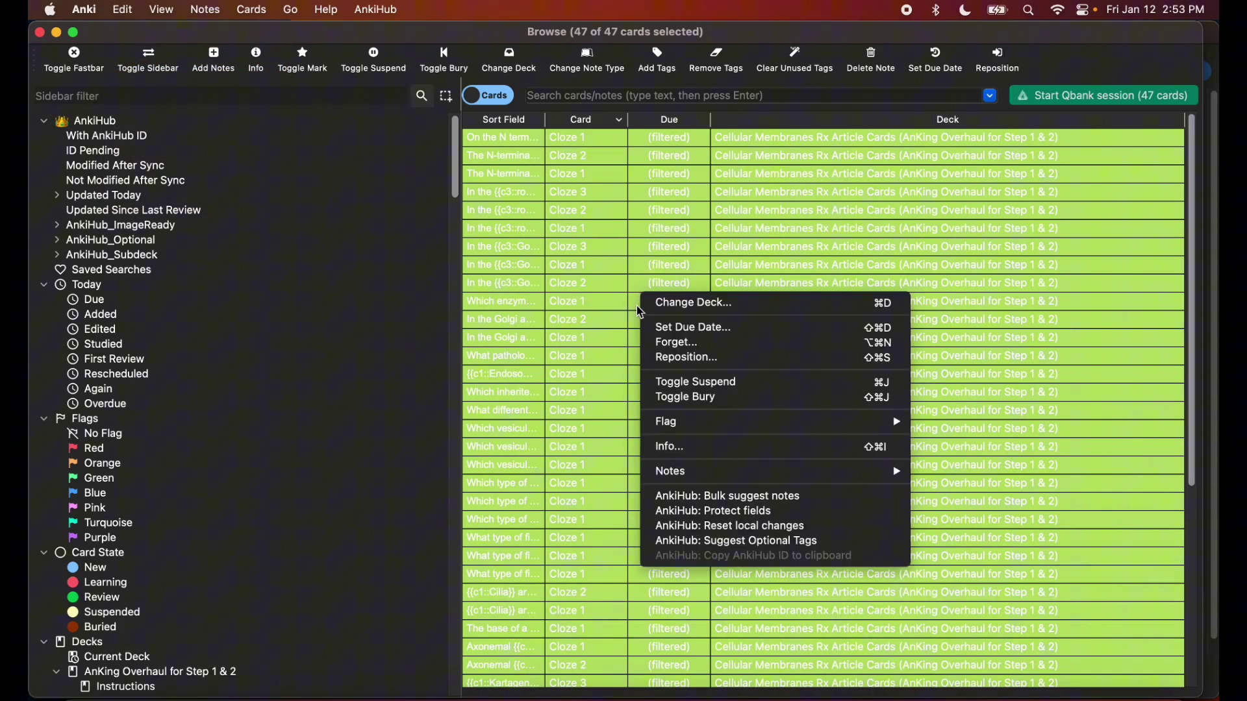
{"action": "left_click", "coordinate": [680, 385]}
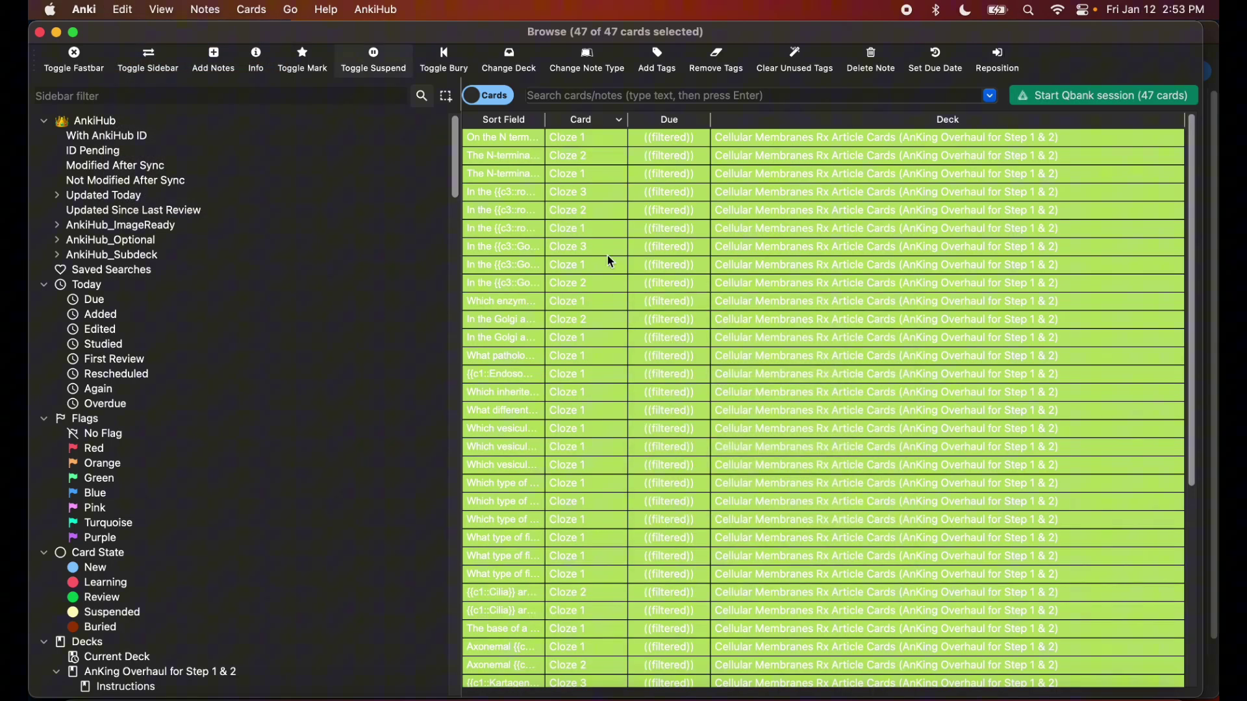
{"action": "right_click", "coordinate": [548, 185]}
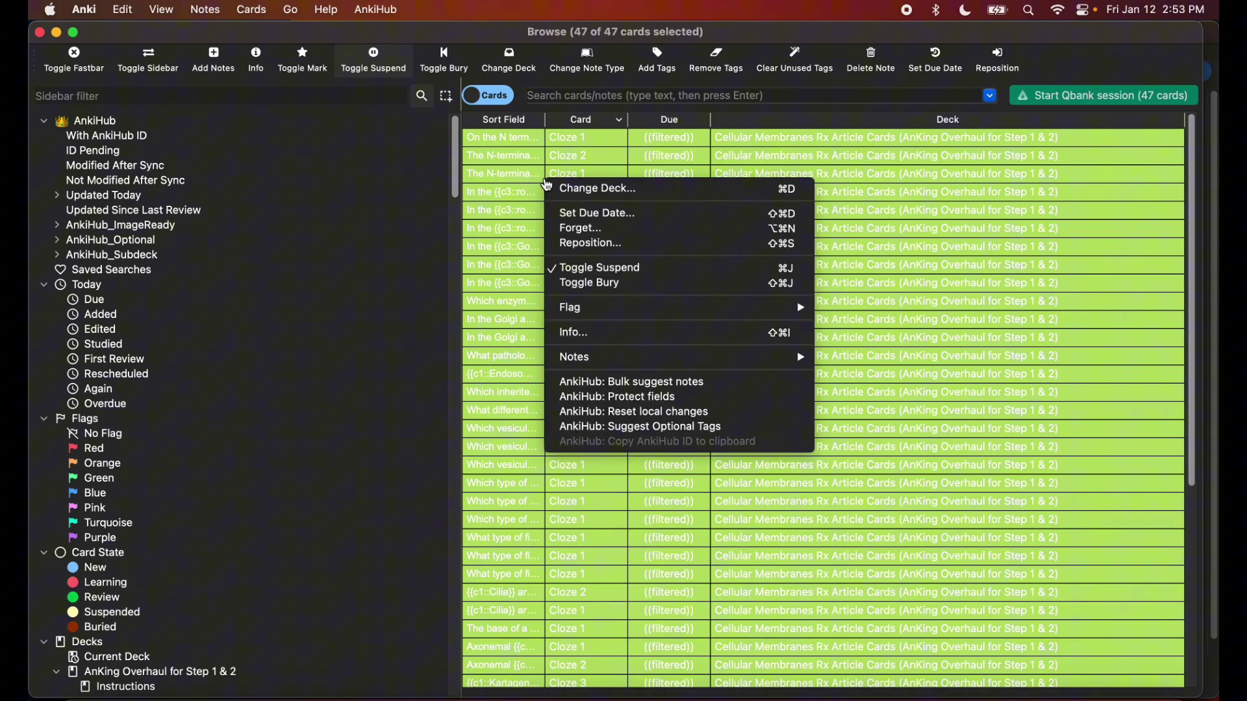
{"action": "left_click", "coordinate": [588, 269]}
Toggle off the red flag on all 47 selected cards
{"action": "scroll", "coordinate": [589, 273], "scroll_direction": "down", "scroll_amount": 5}
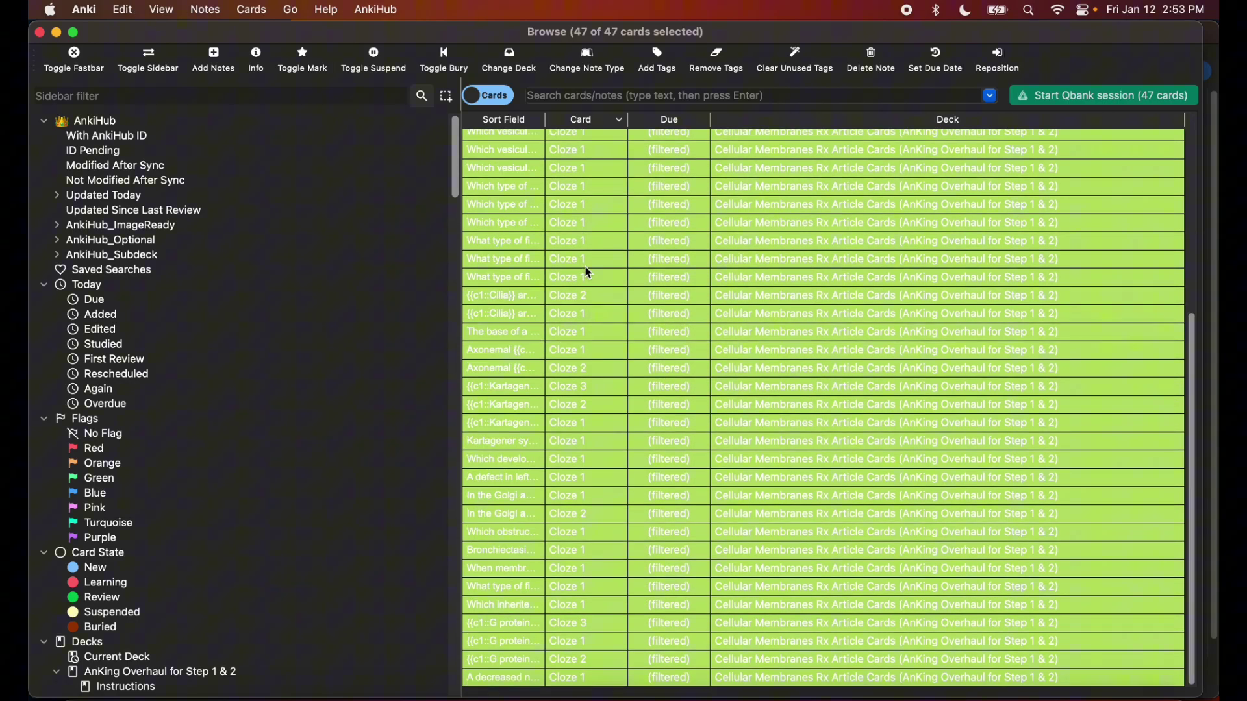
{"action": "right_click", "coordinate": [589, 273]}
{"action": "mouse_move", "coordinate": [624, 398]}
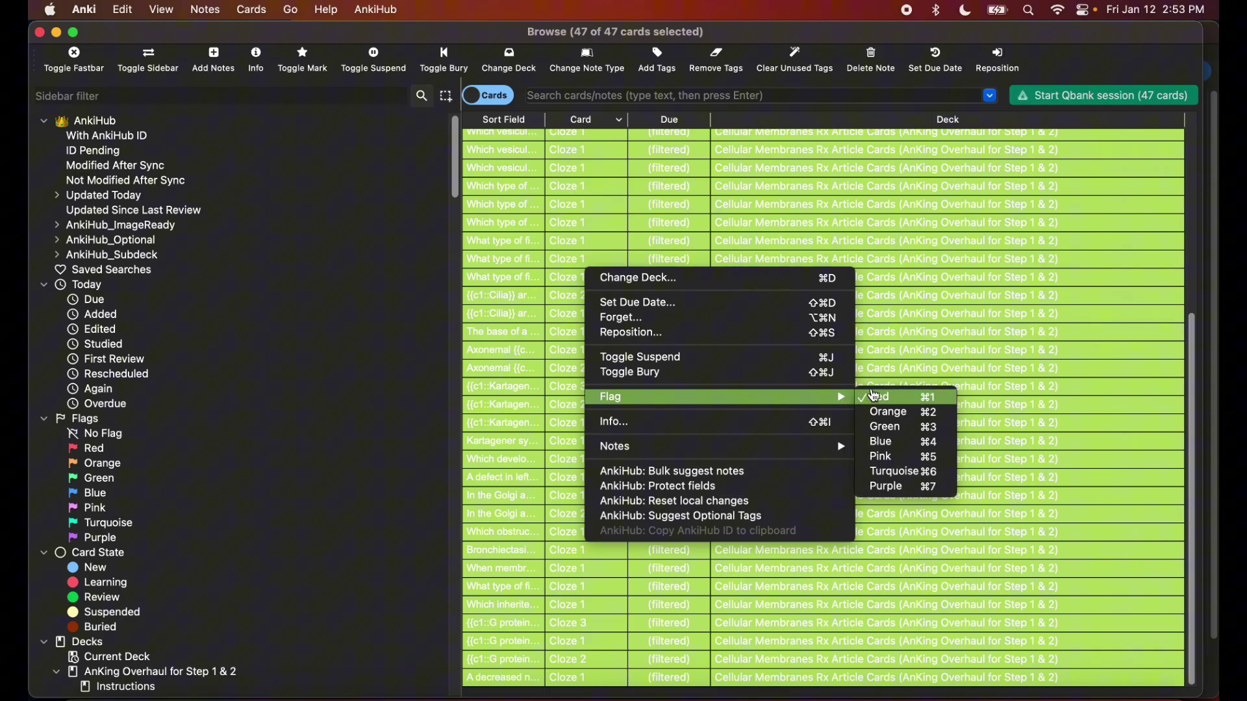
{"action": "left_click", "coordinate": [874, 396]}
{"action": "left_click", "coordinate": [875, 416]}
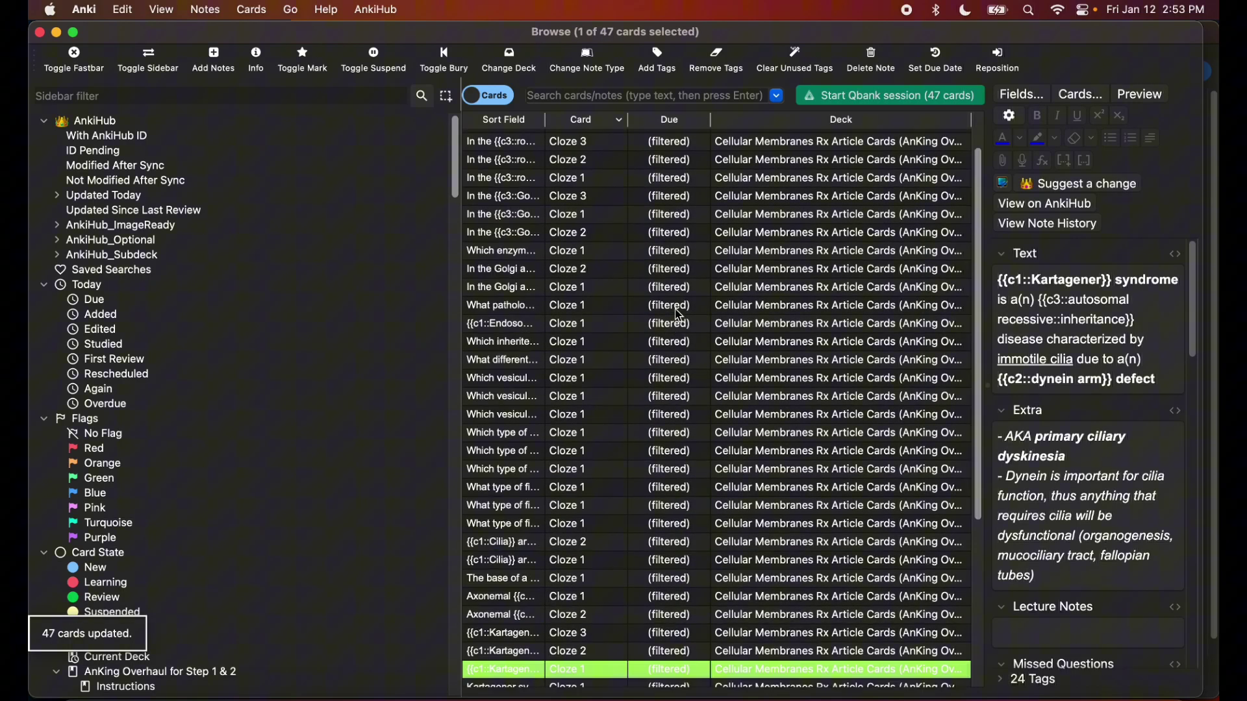
{"action": "scroll", "coordinate": [678, 315], "scroll_direction": "up", "scroll_amount": 3}
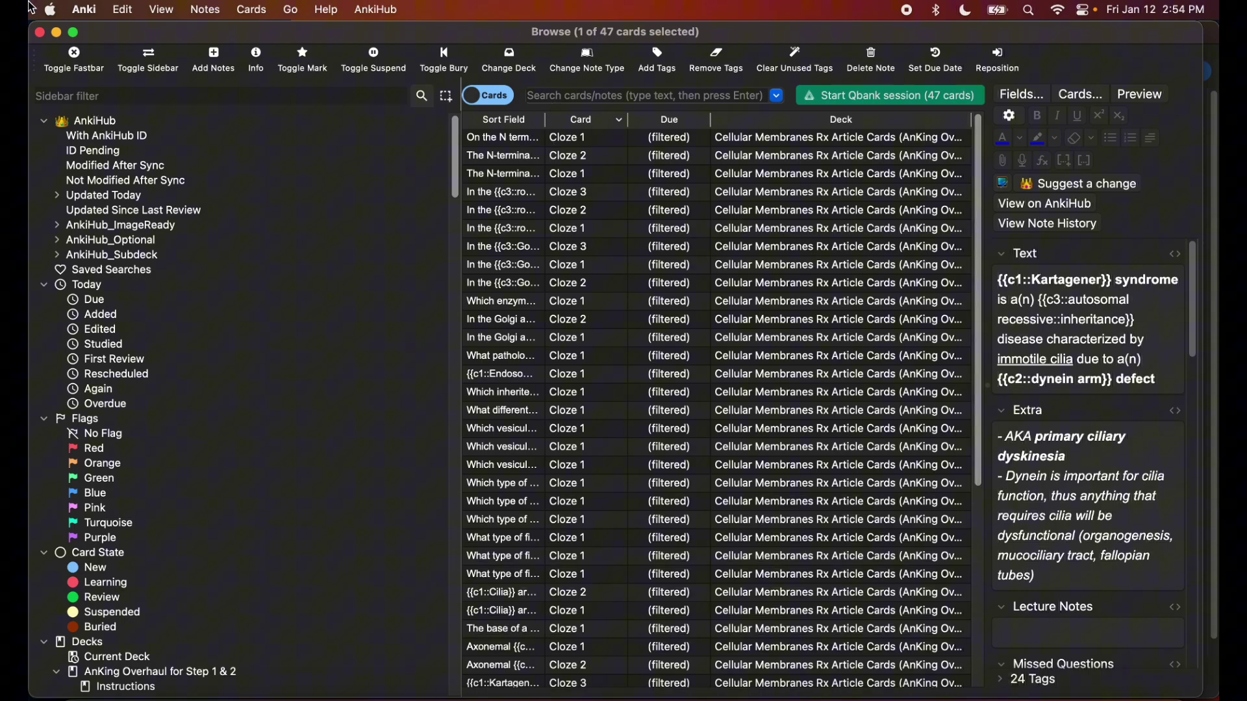
Close the card browser and bring the Anki deck list back in front of Brave
{"action": "left_click", "coordinate": [40, 32]}
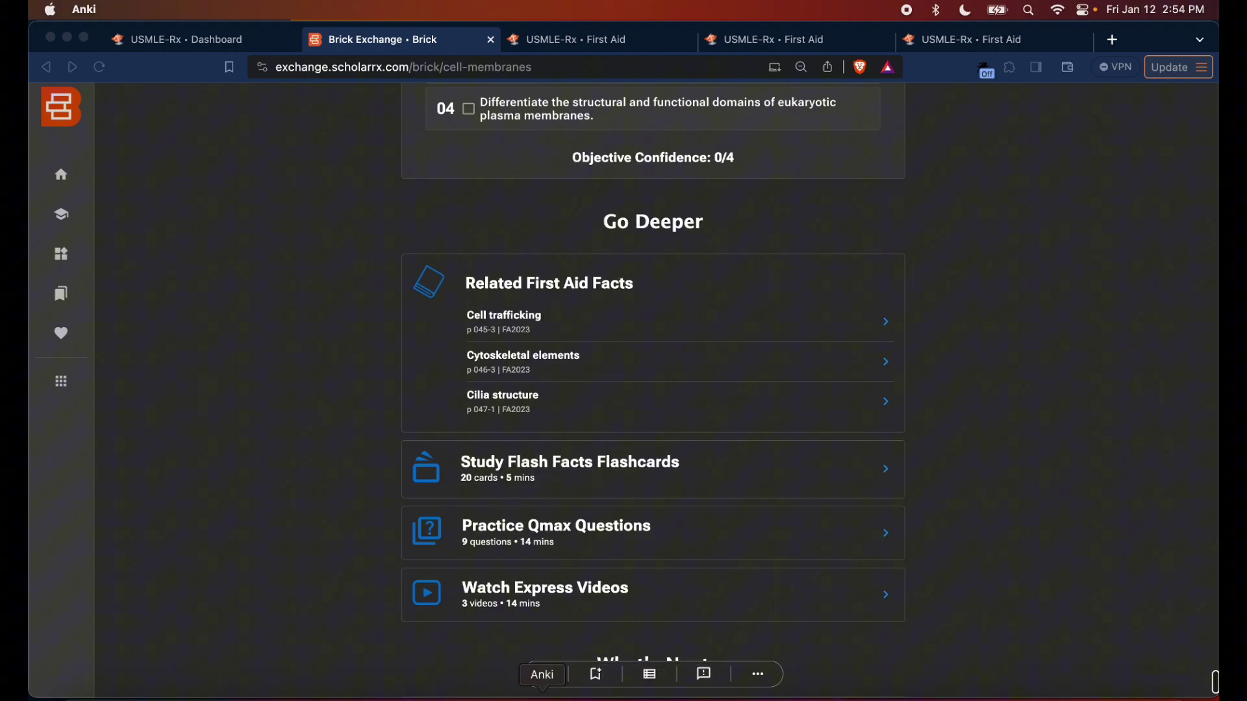
{"action": "left_click", "coordinate": [1023, 593]}
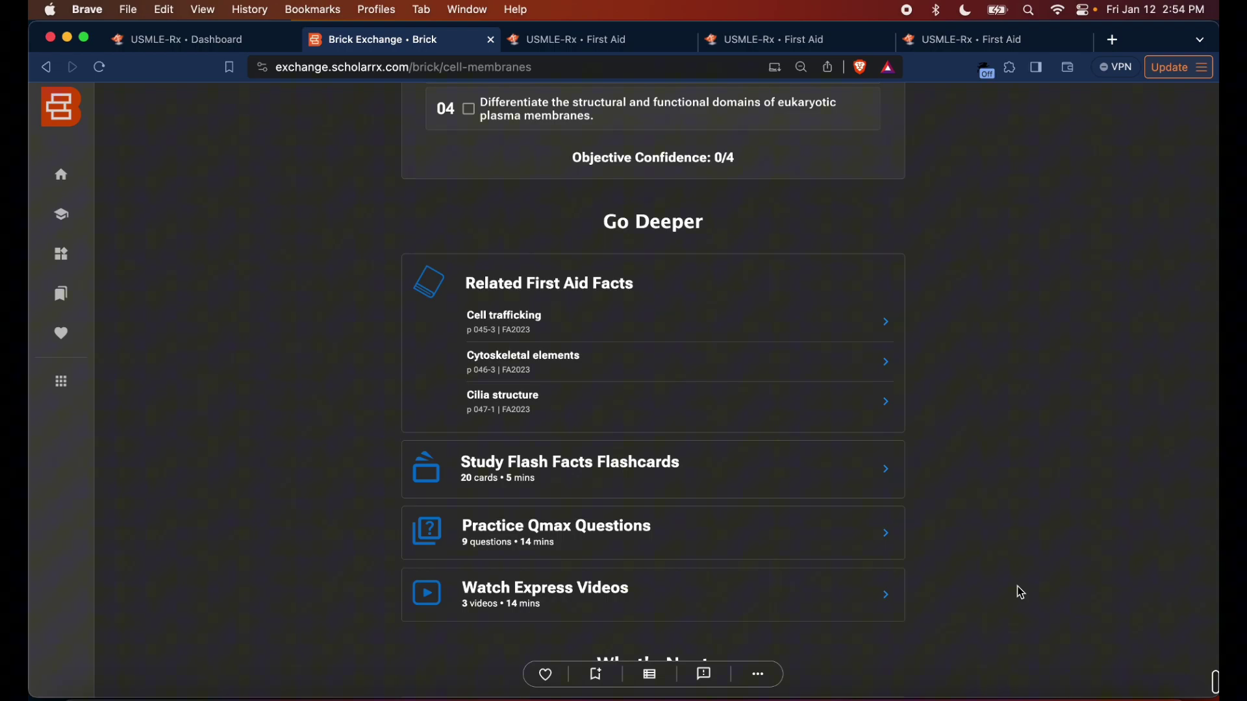
{"action": "left_click", "coordinate": [544, 698]}
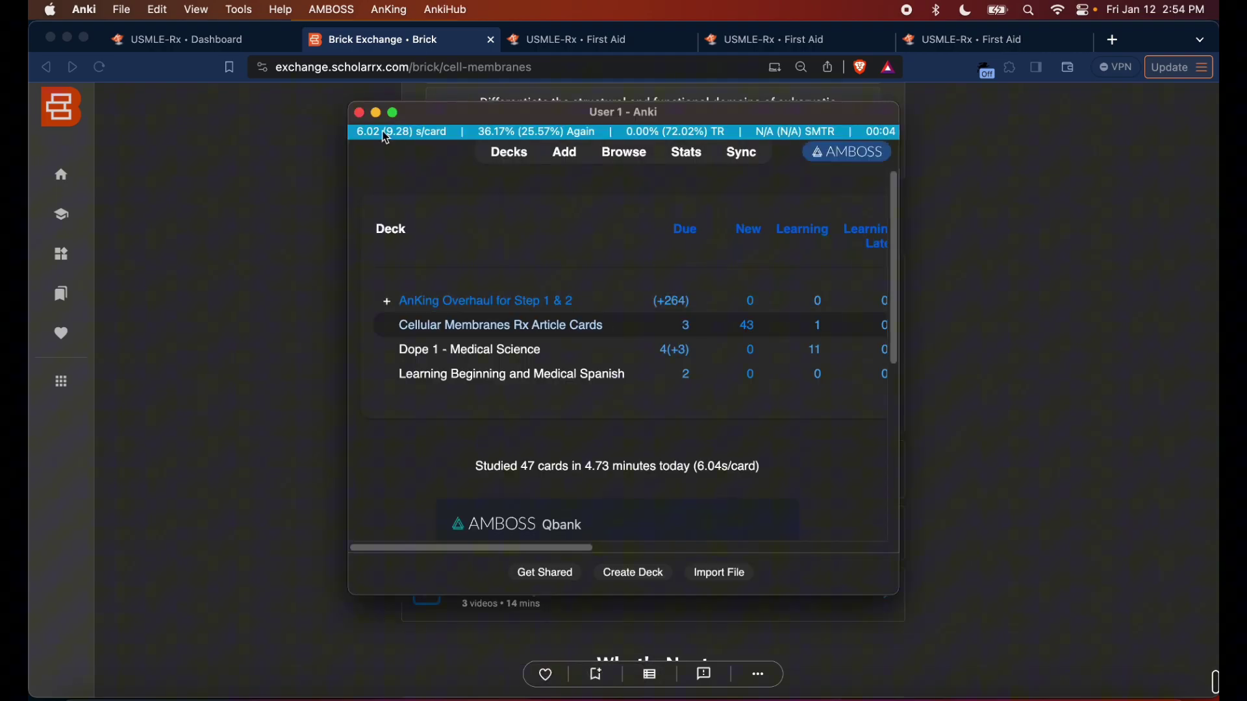
Enlarge Anki to fill the screen and decline the add-on update prompt
{"action": "left_click_drag", "start_coordinate": [350, 103], "coordinate": [29, 20]}
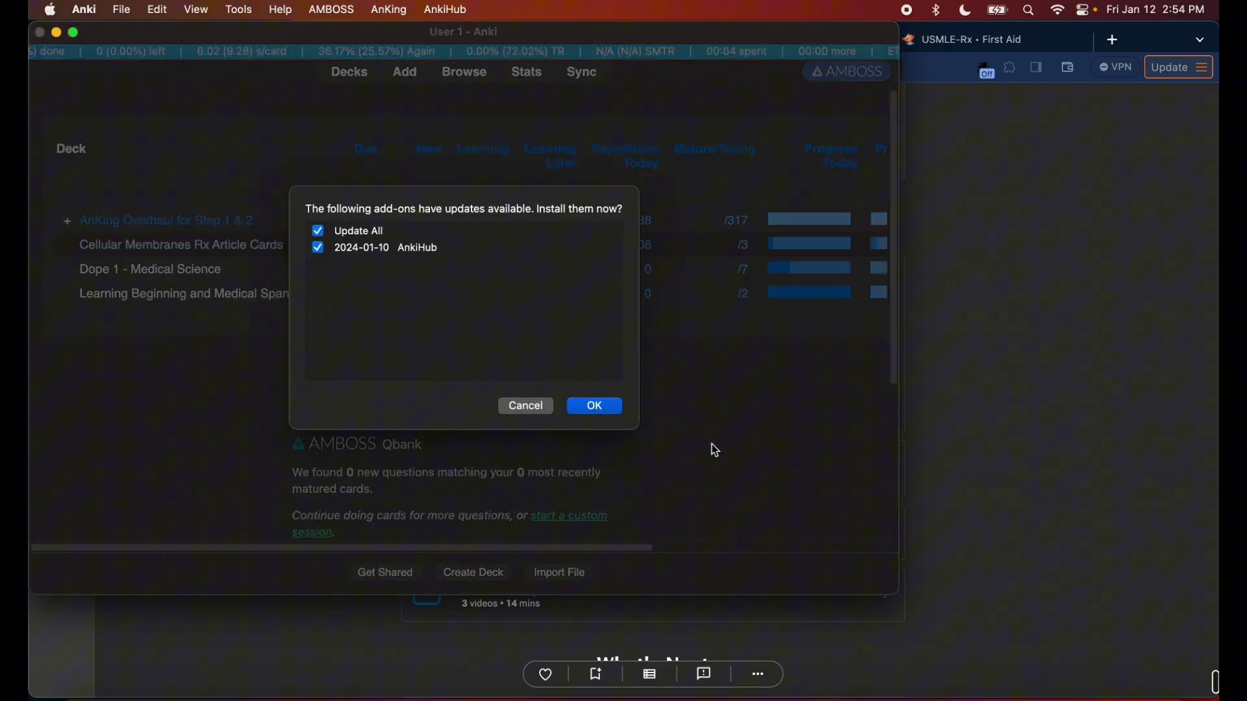
{"action": "left_click", "coordinate": [528, 409]}
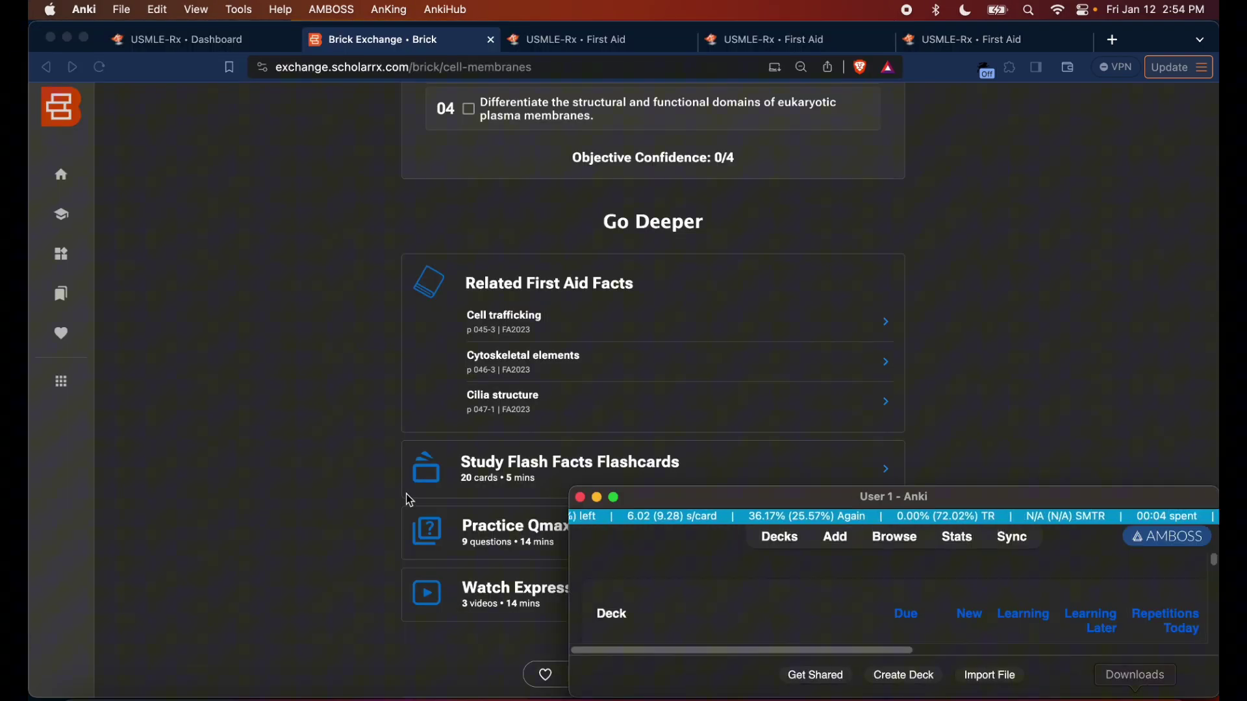
{"action": "left_click_drag", "start_coordinate": [570, 489], "coordinate": [34, 7]}
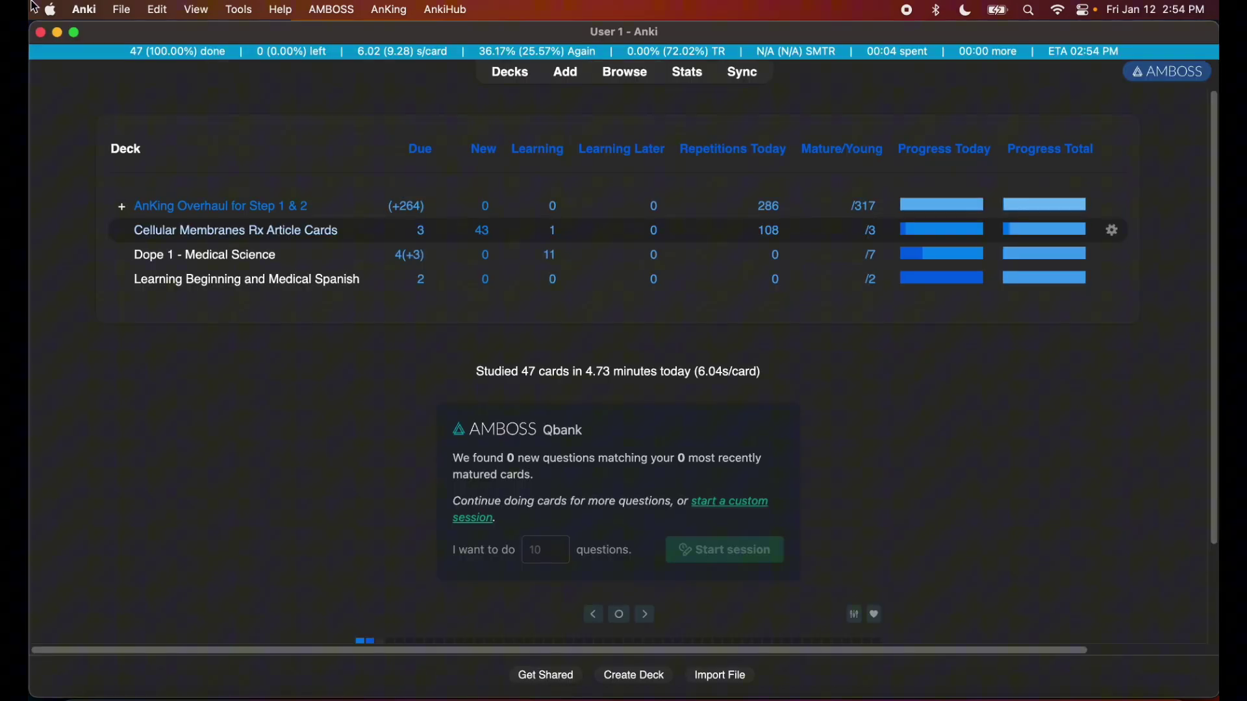
Delete the Cellular Membranes Rx Article Cards filtered deck
{"action": "mouse_move", "coordinate": [542, 265]}
{"action": "left_click", "coordinate": [1115, 232]}
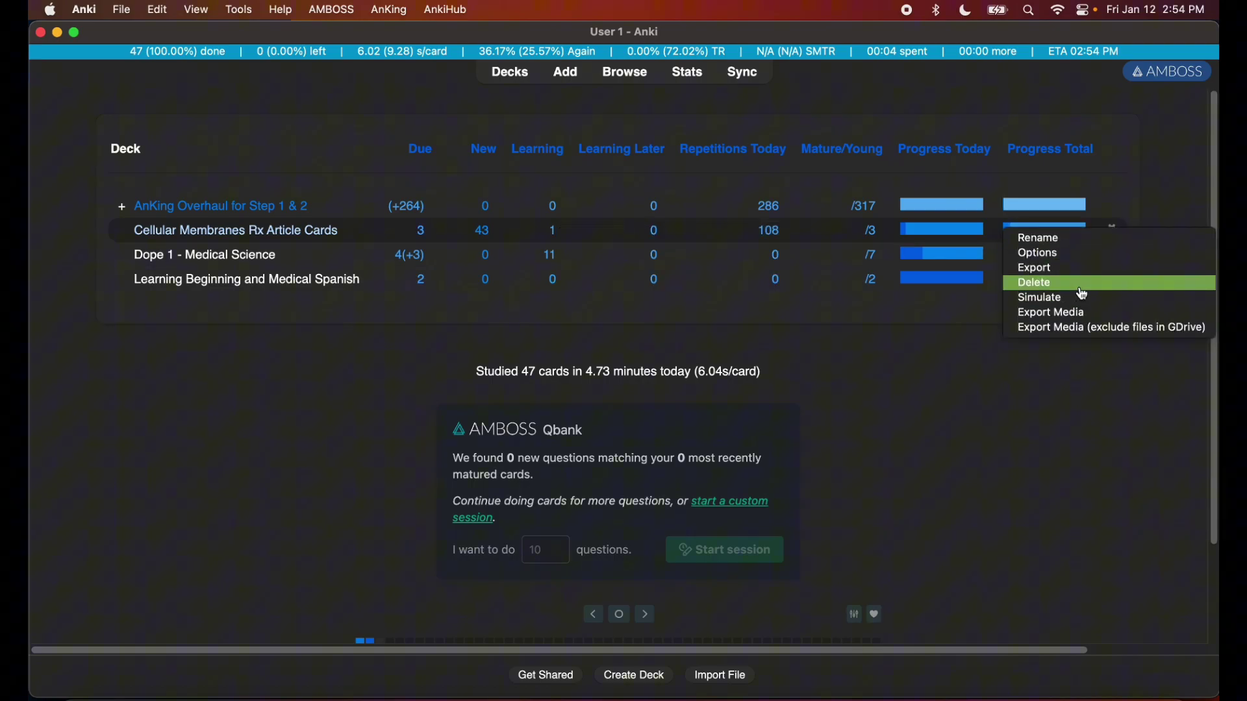
{"action": "left_click", "coordinate": [1081, 289]}
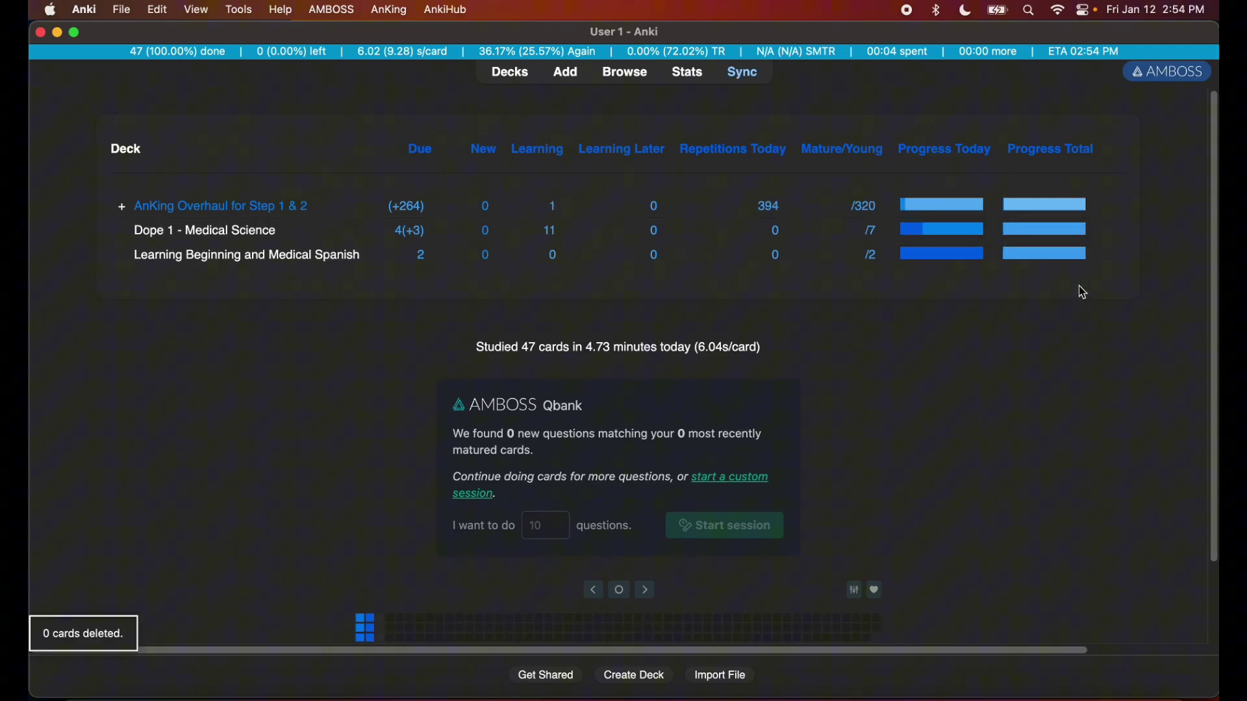